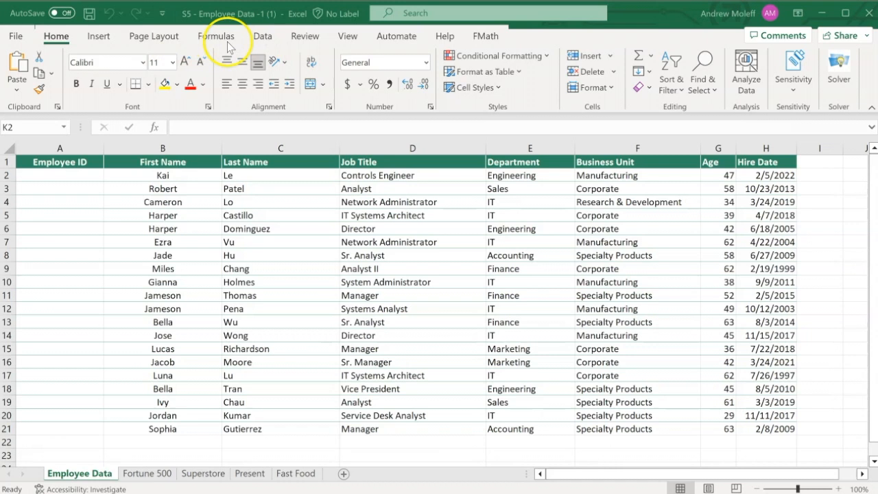
- Try to start a custom sort from the empty cell K2 outside the employee table
left_click(262, 37)
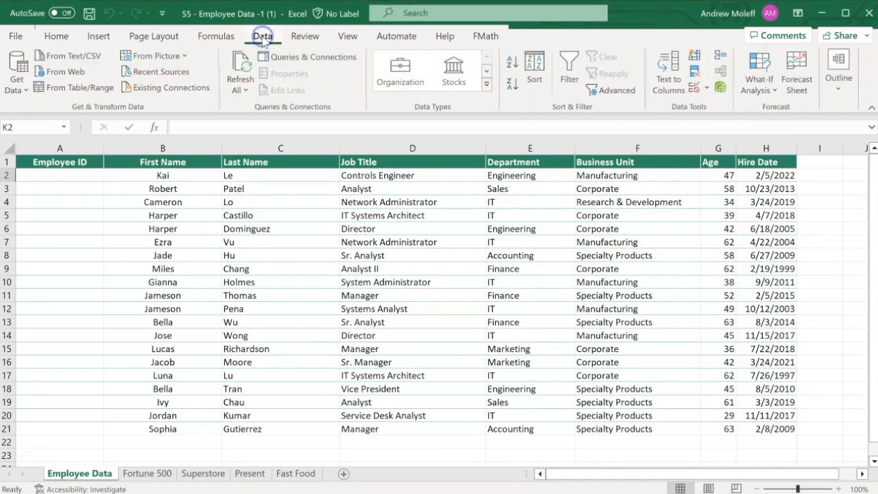
left_click(534, 74)
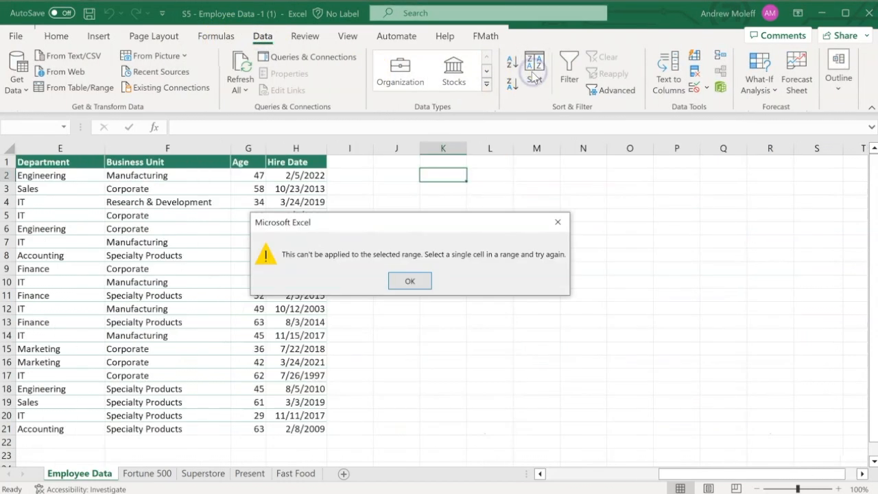
left_click(414, 281)
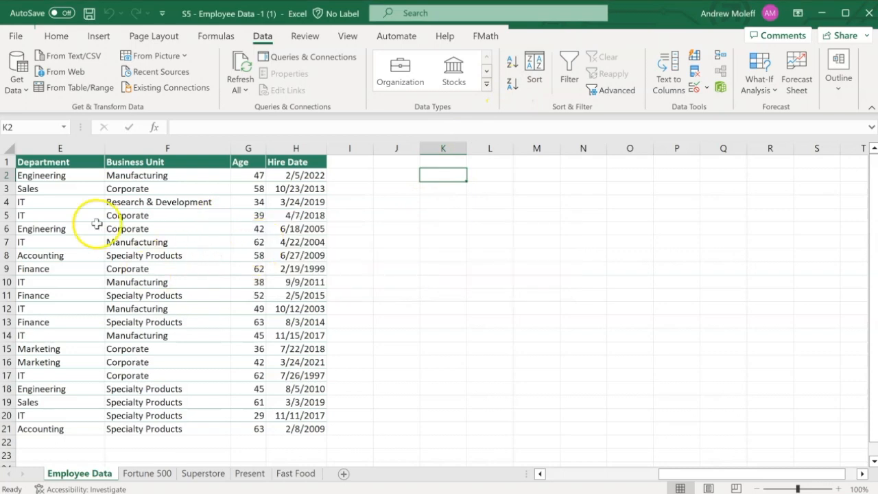
left_click(116, 277)
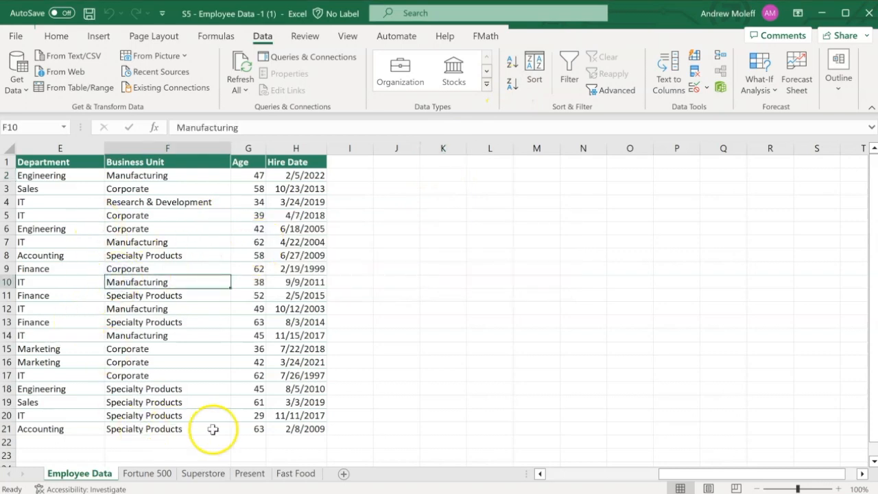
left_click_drag(669, 477, 588, 480)
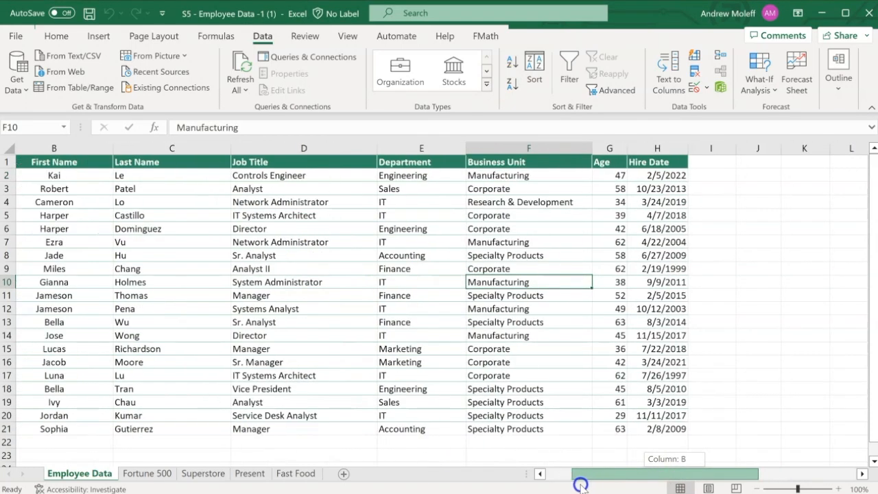
left_click(775, 251)
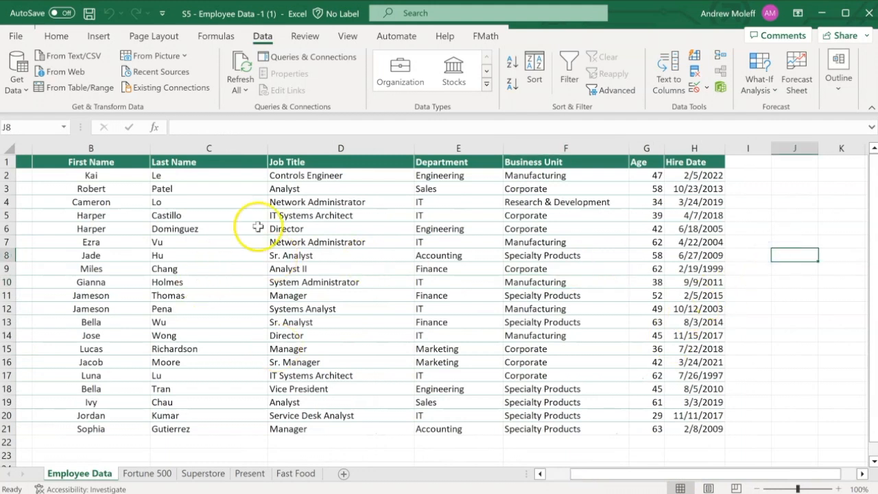
- Start a custom sort from a cell inside the employee table, keeping its first row treated as headers
left_click(155, 230)
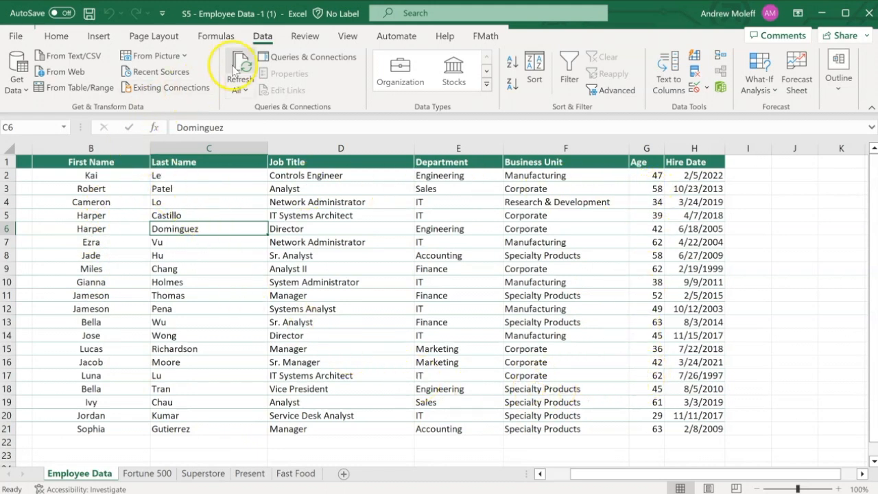
left_click(535, 64)
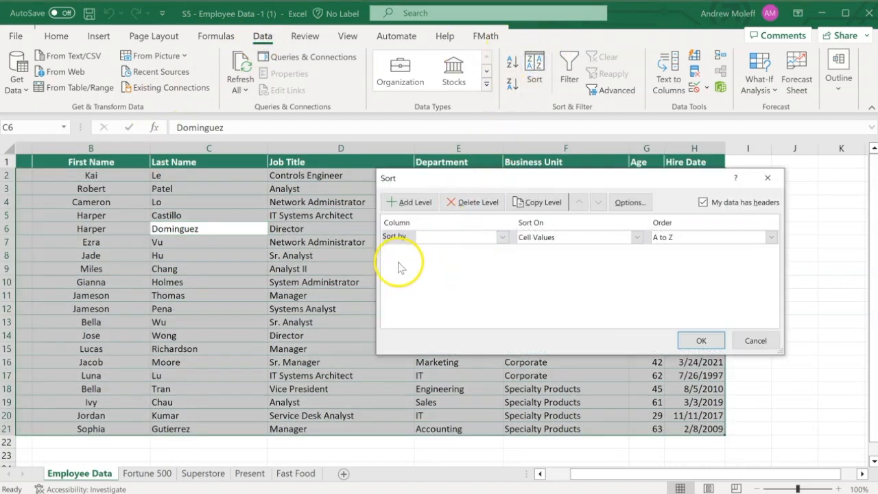
left_click(503, 238)
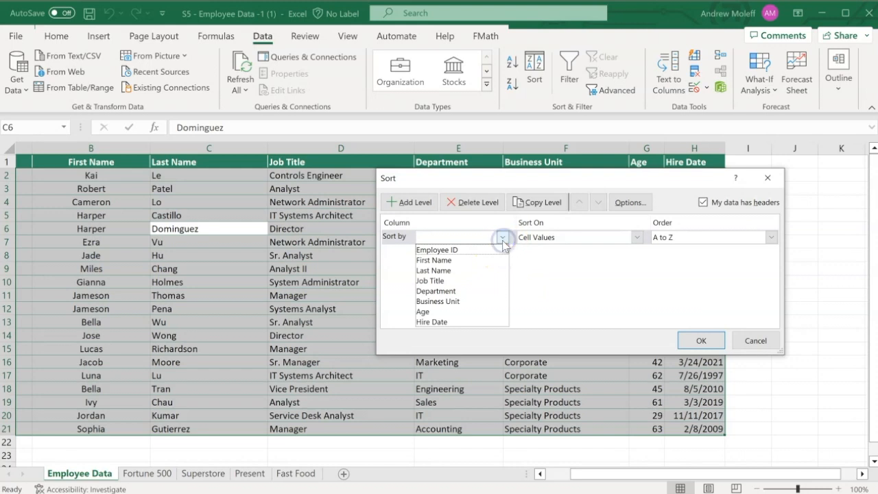
left_click(703, 201)
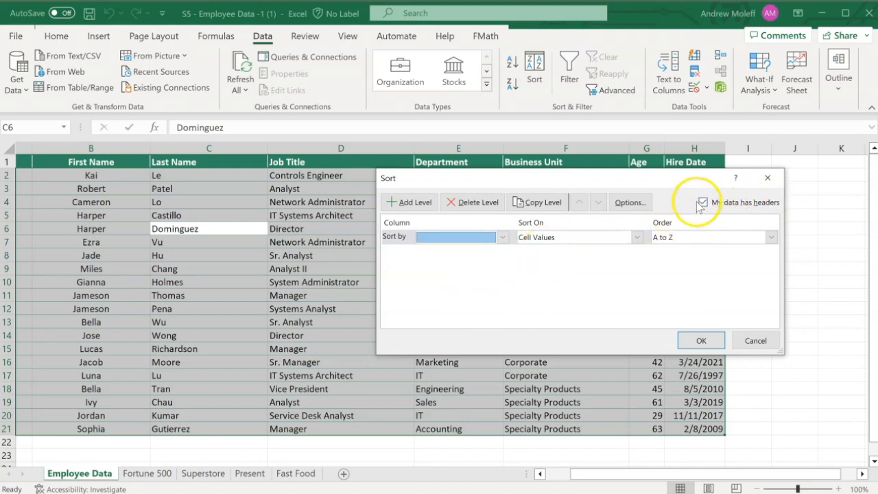
left_click(704, 202)
left_click(703, 202)
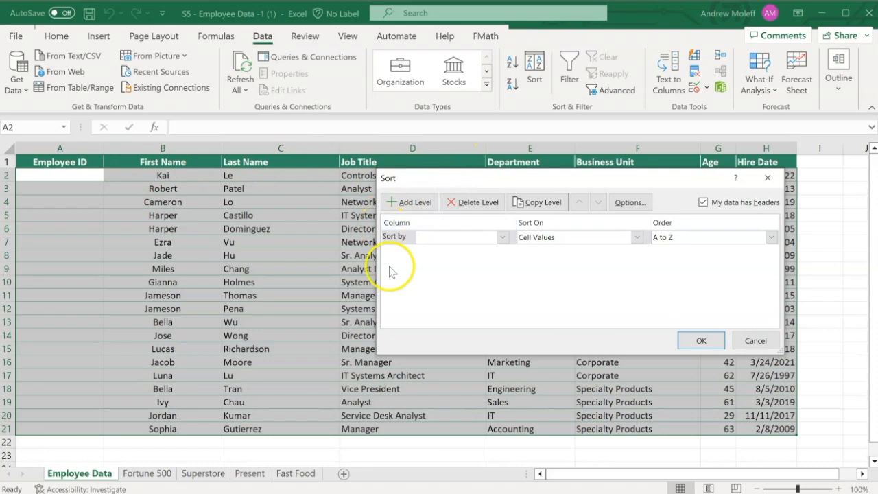
- Sort the employee table by Last Name and then by First Name, both on cell values from A to Z
left_click(504, 237)
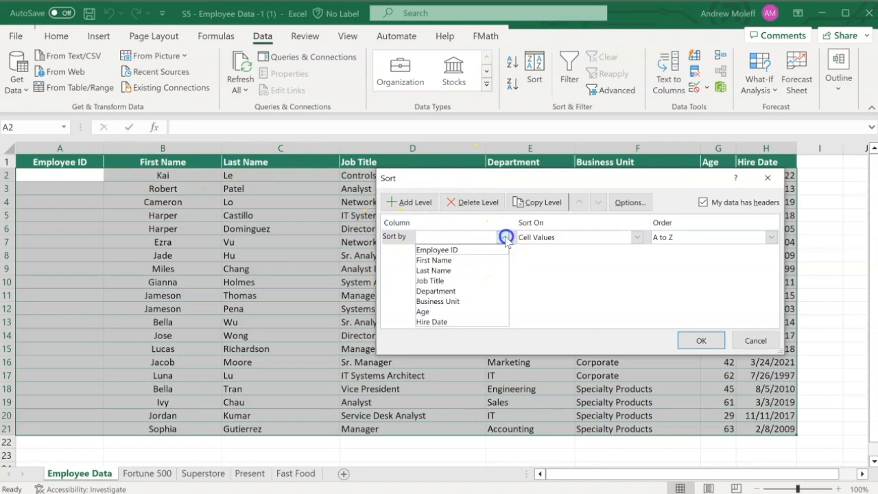
left_click(453, 270)
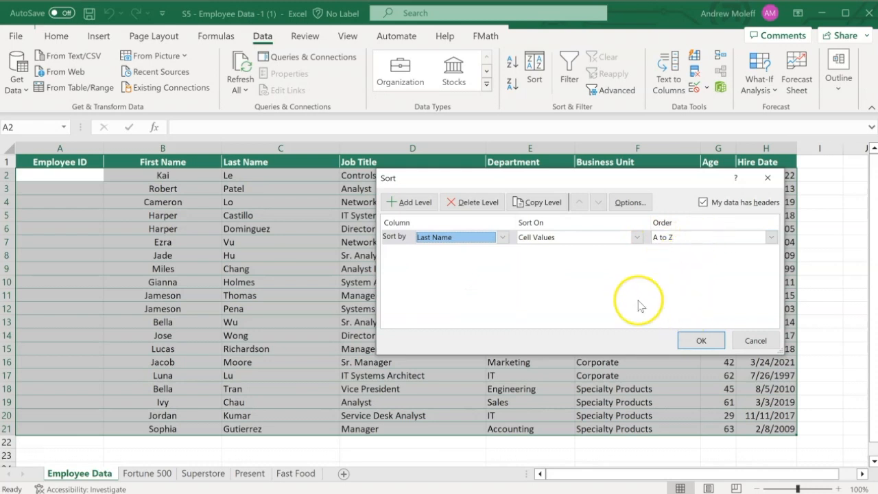
left_click(409, 203)
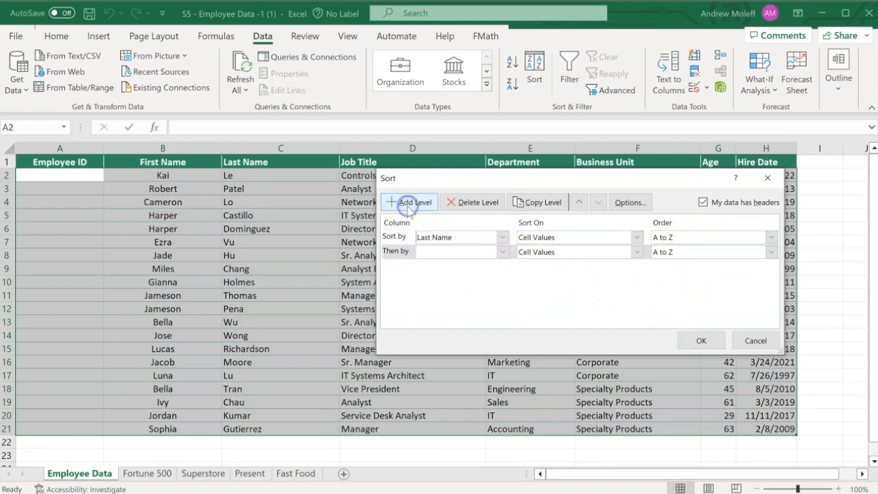
left_click(502, 251)
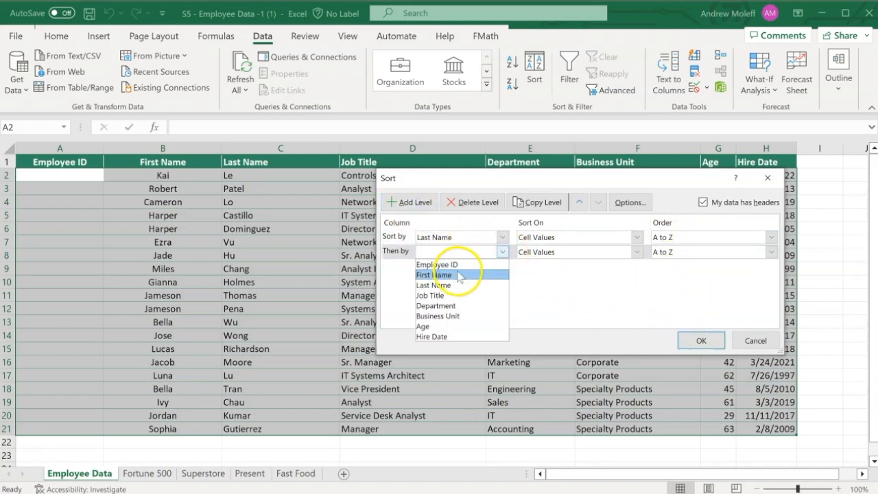
left_click(494, 274)
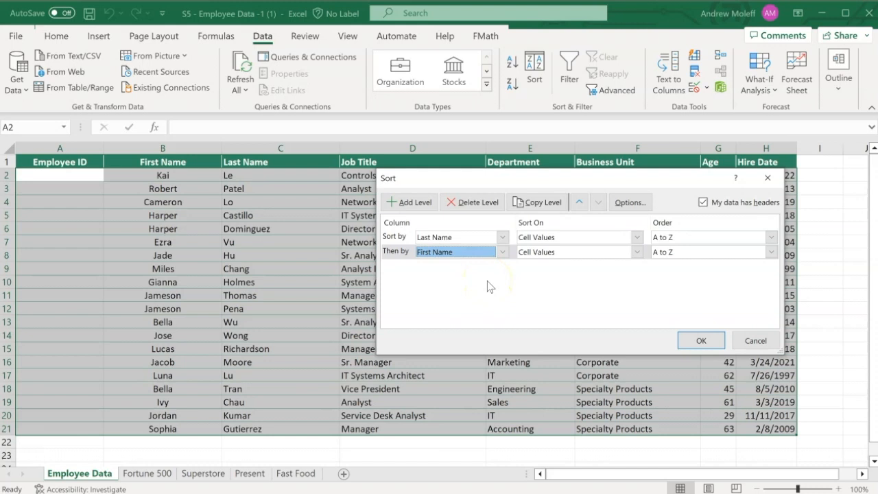
left_click(701, 340)
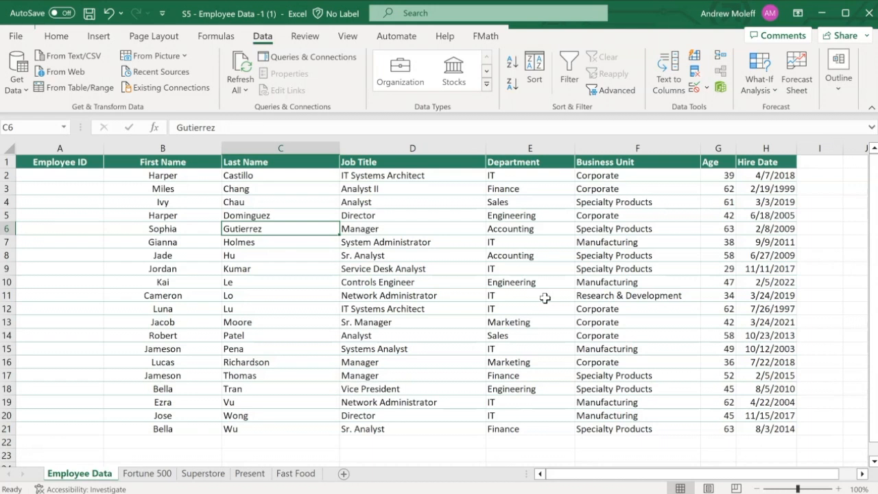
- Insert a new column before First Name and enter EID as its header
right_click(168, 147)
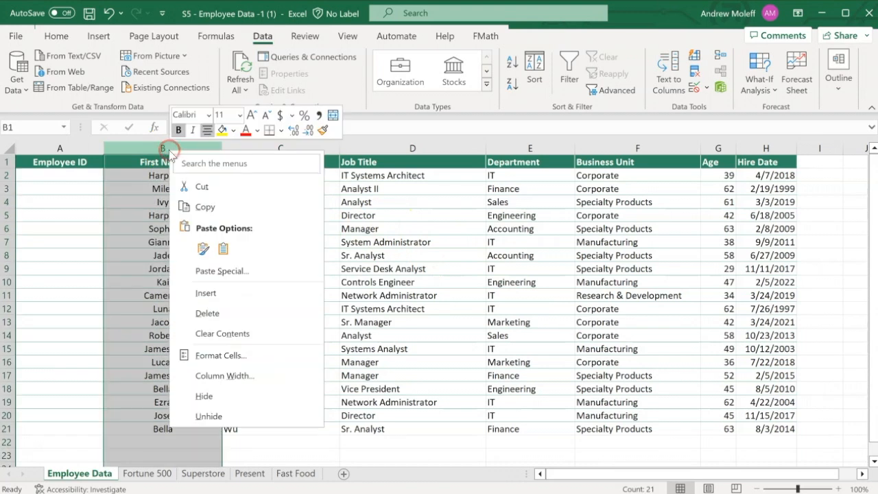
left_click(202, 295)
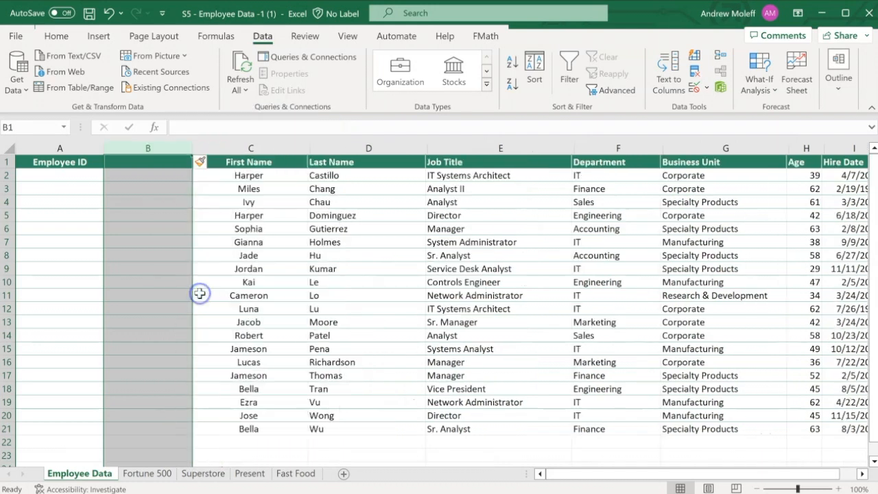
left_click(131, 165)
left_click(137, 192)
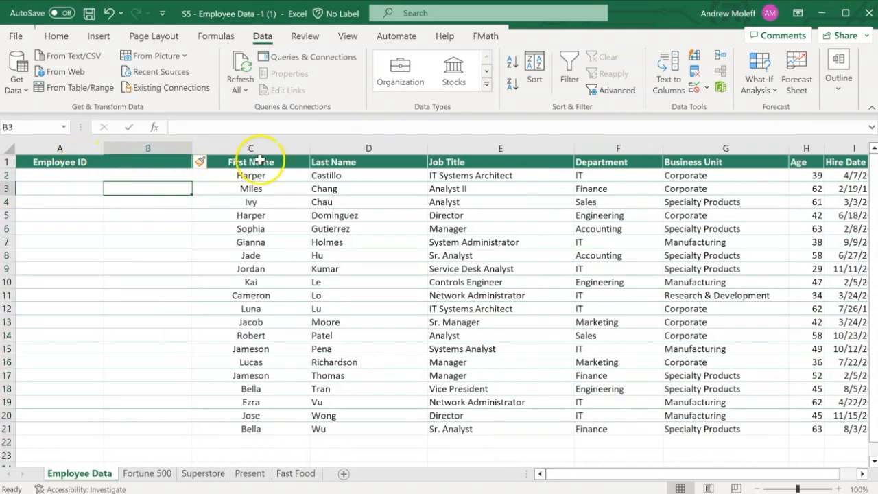
left_click(156, 170)
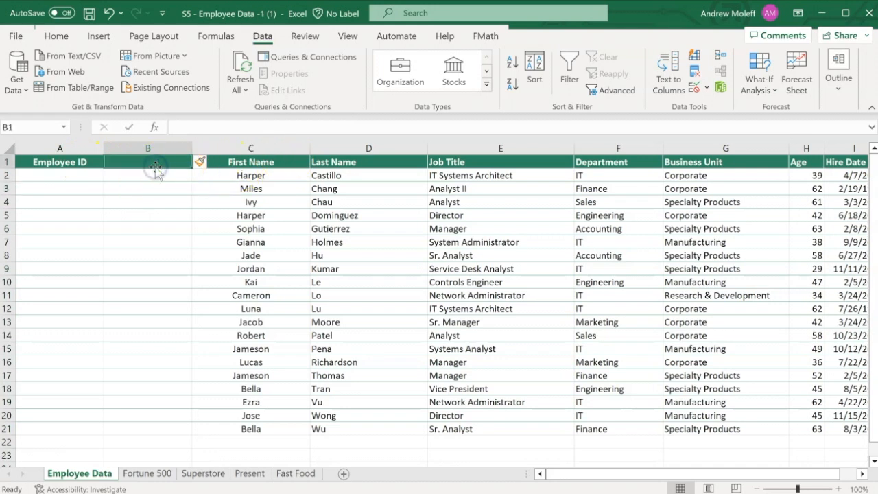
type("EID")
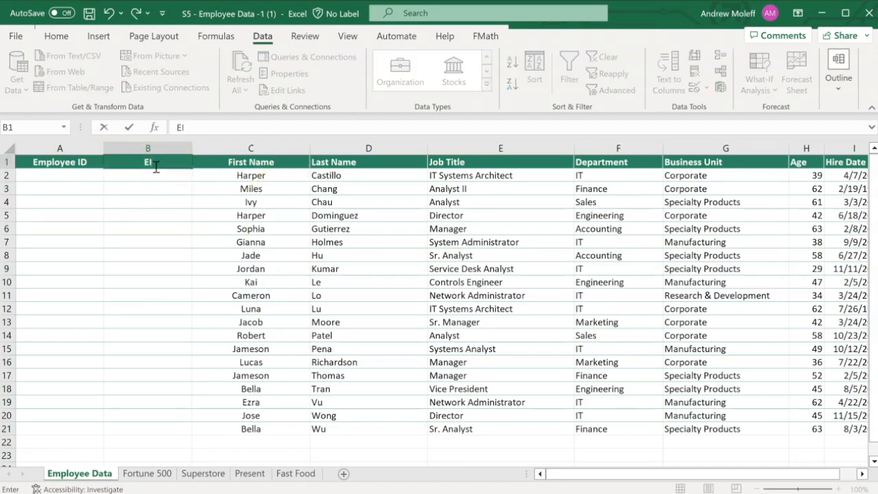
left_click(147, 212)
- Enter 1 in A2 and 2 in A3 as the first values of the Employee ID column
left_click(63, 175)
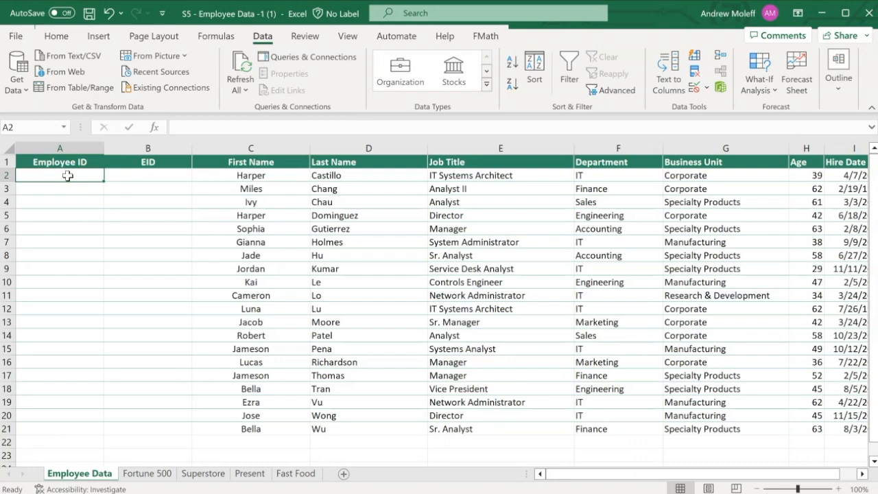
type("1")
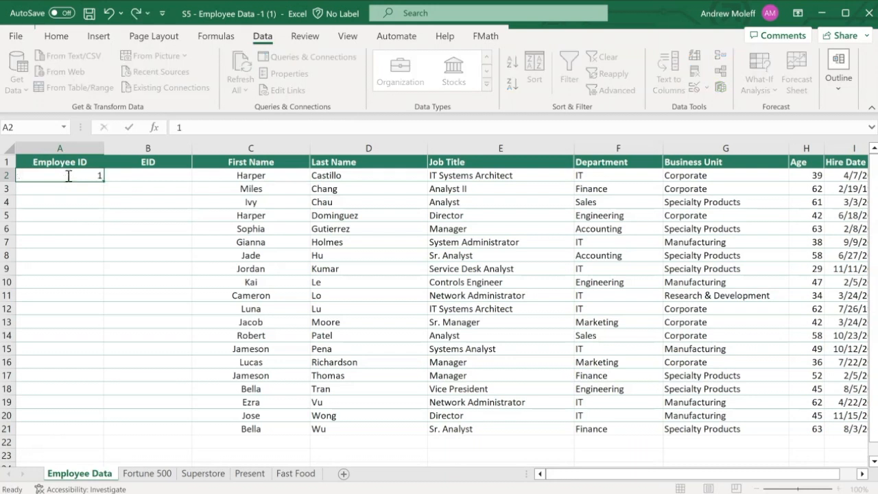
key("Return")
type("2")
key("Return")
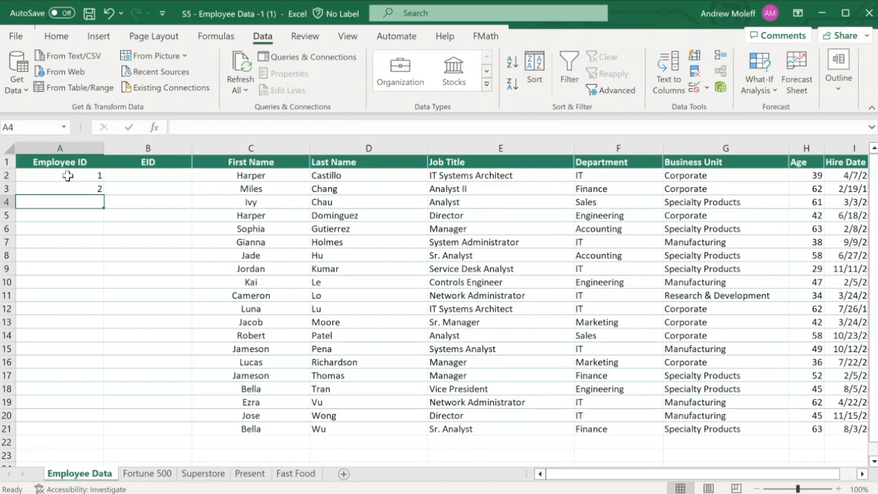
- Extend the number series in A2:A3 down the Employee ID column to row 21
left_click(65, 177)
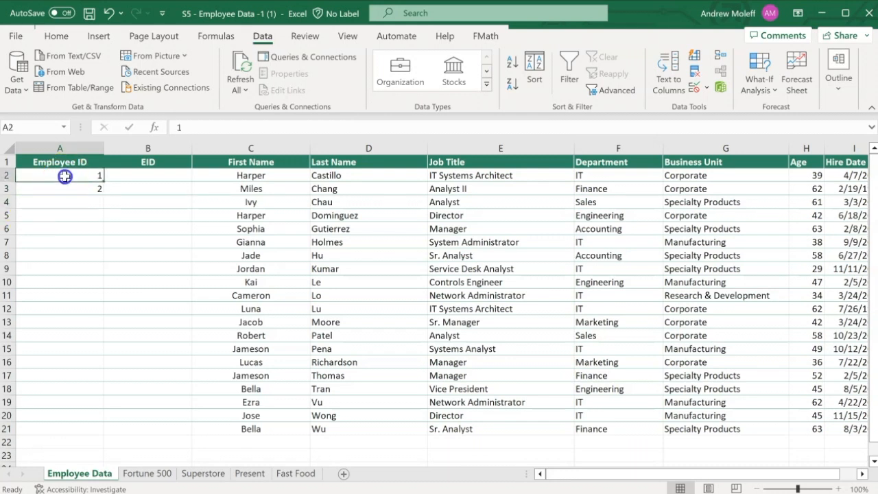
left_click_drag(64, 177, 64, 188)
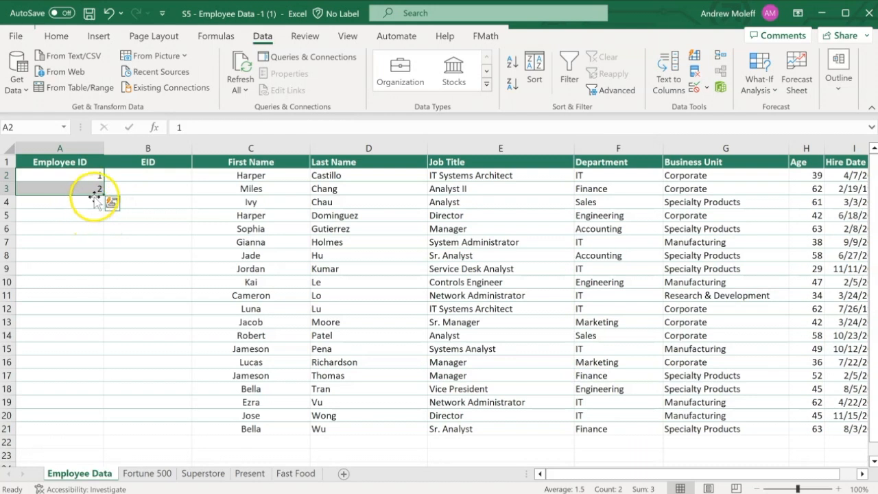
double_click(103, 194)
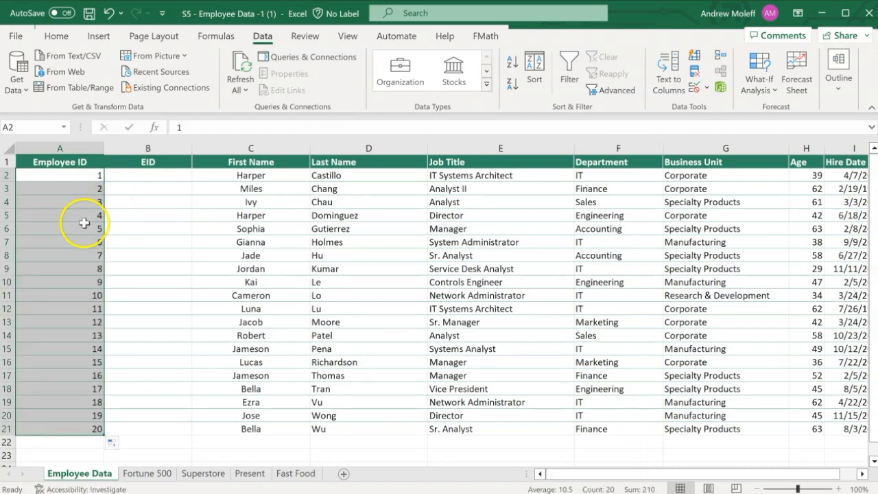
scroll(82, 219, "down", 1)
scroll(81, 219, "up", 1)
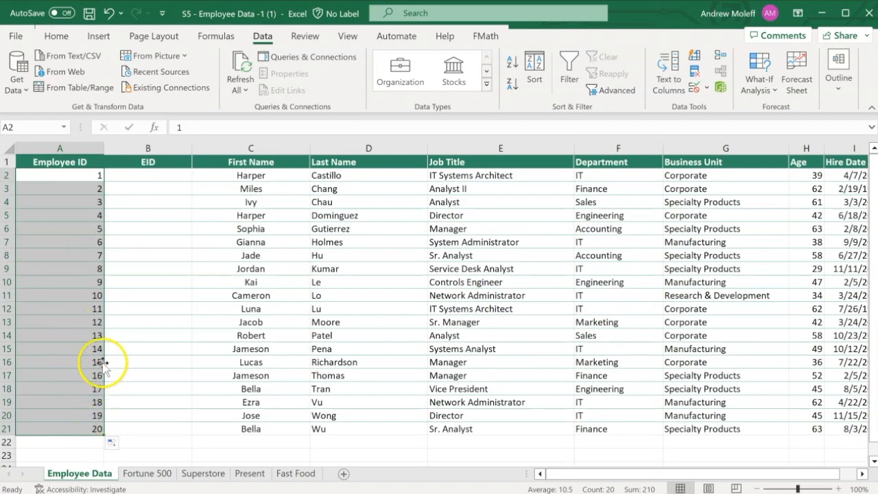
- Enter EID 10001 in B2 and EID 10002 in B3 as the first values of the EID column
left_click(151, 175)
type("EID")
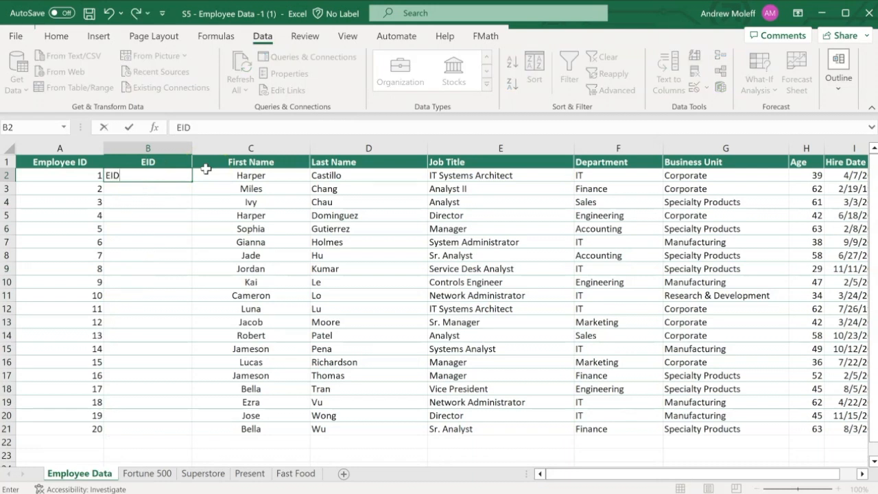
type(" 10001")
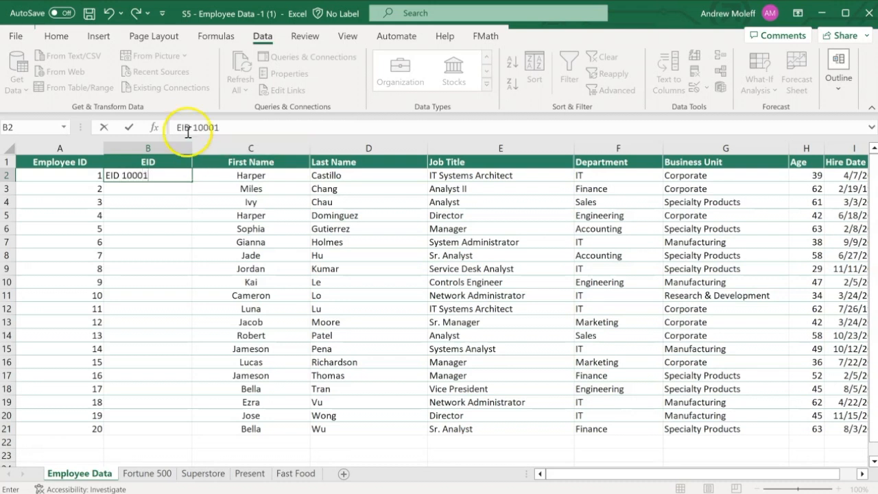
left_click(168, 214)
left_click(156, 179)
left_click(148, 187)
type("EID 100")
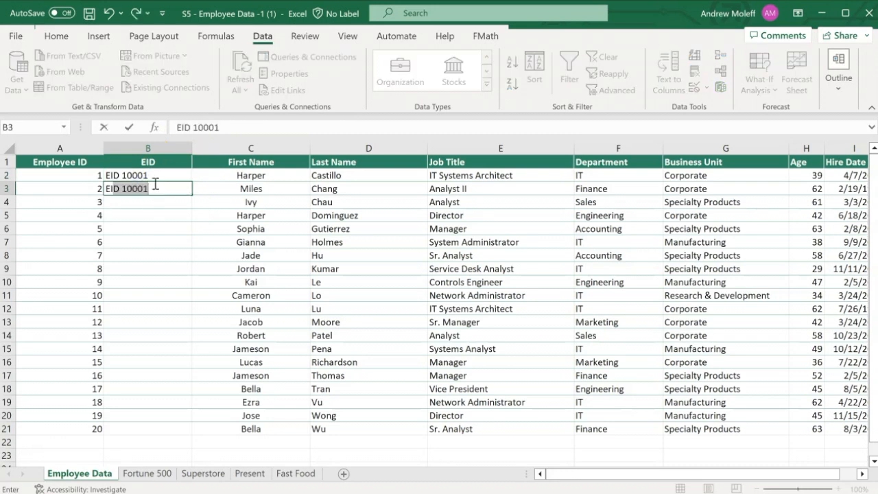
type("02")
left_click(124, 213)
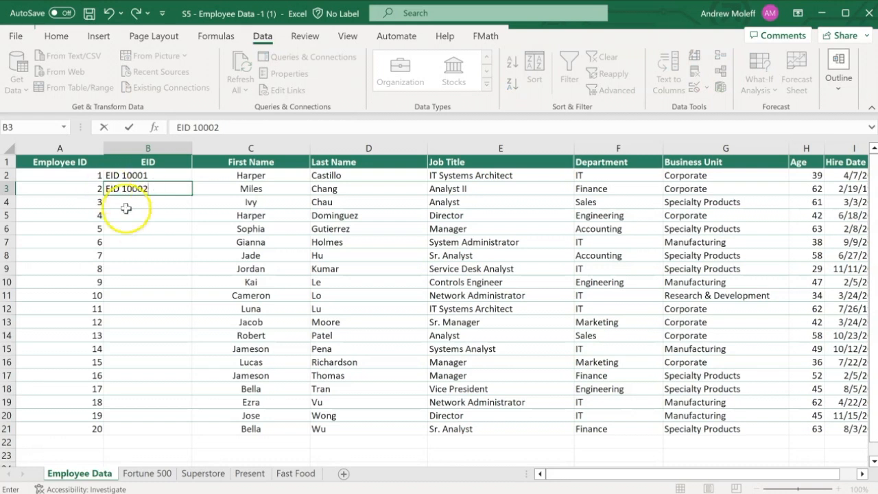
- Fill the EID pattern from B2:B3 down through B21
left_click(137, 174)
left_click_drag(137, 174, 141, 184)
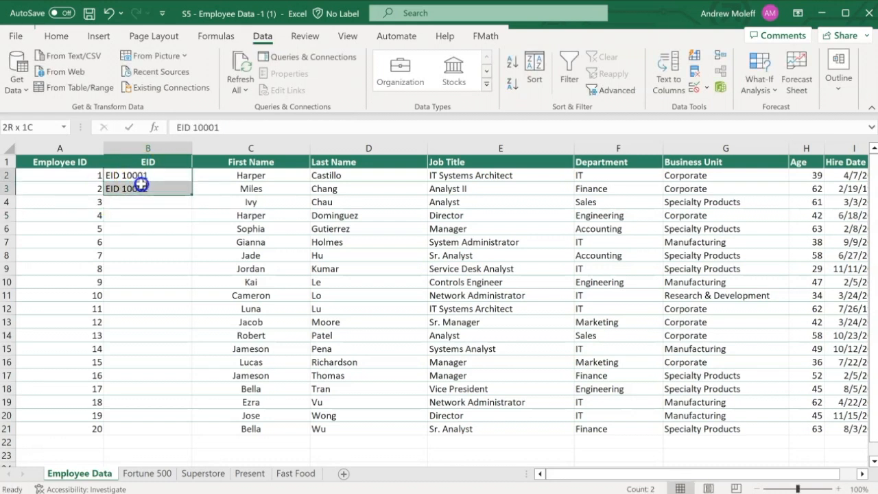
left_click_drag(192, 196, 184, 433)
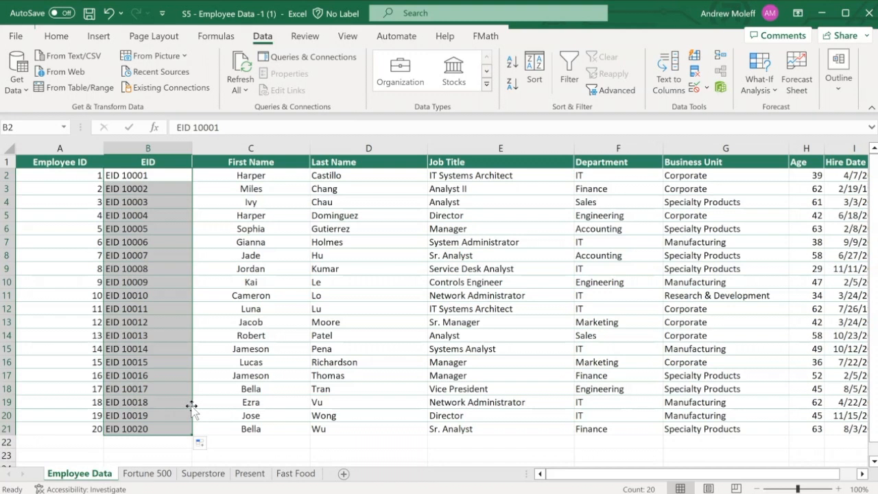
- Open the Superstore sheet and examine its sales records and the Total Revenue formula in the state summary table
left_click(76, 371)
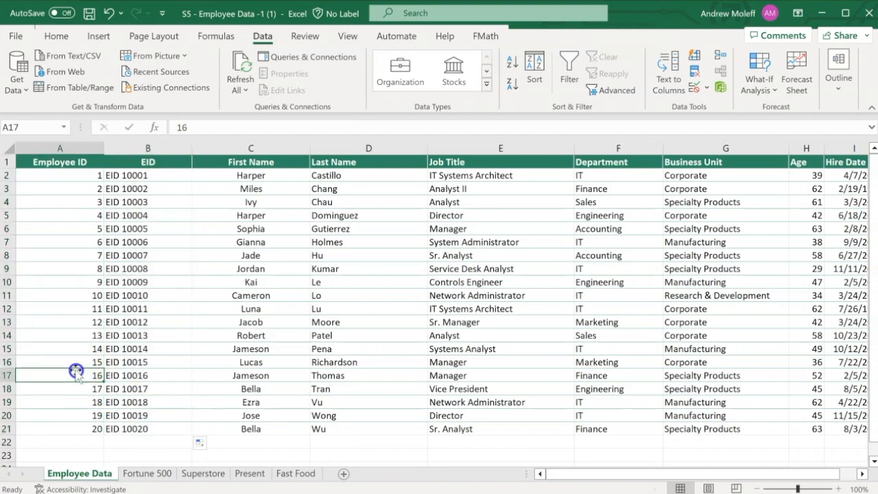
left_click(203, 473)
left_click(505, 421)
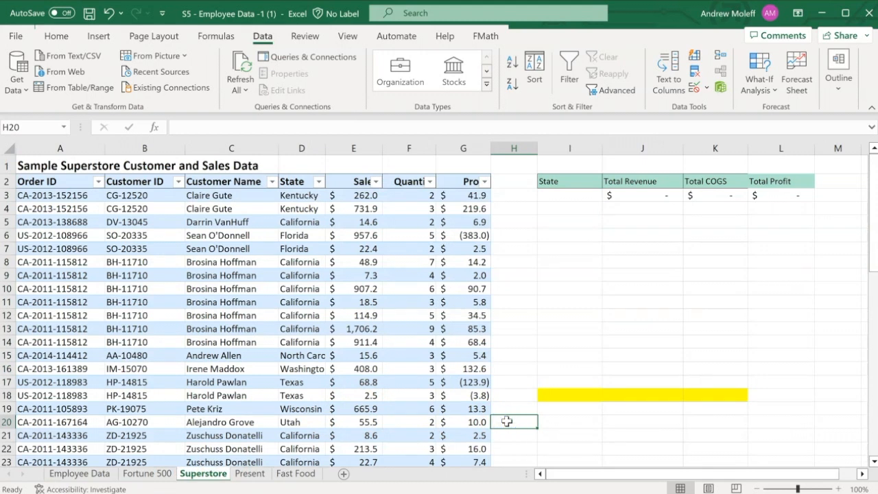
left_click(478, 420)
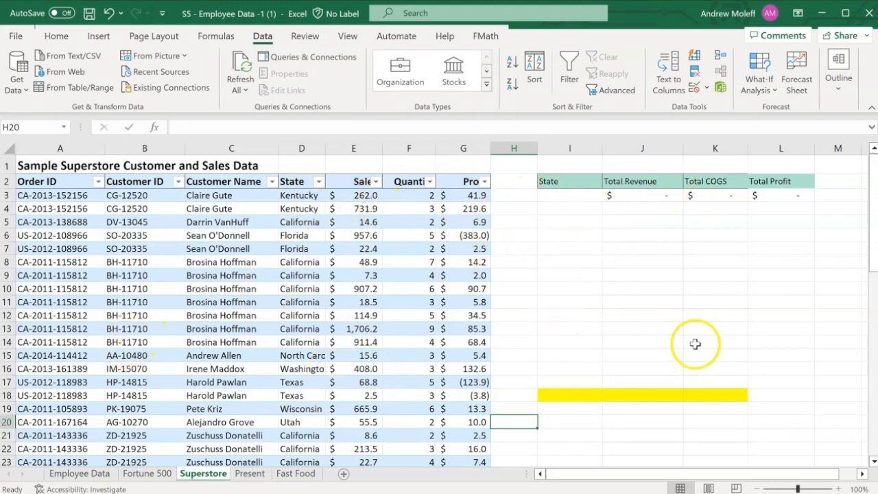
left_click(642, 195)
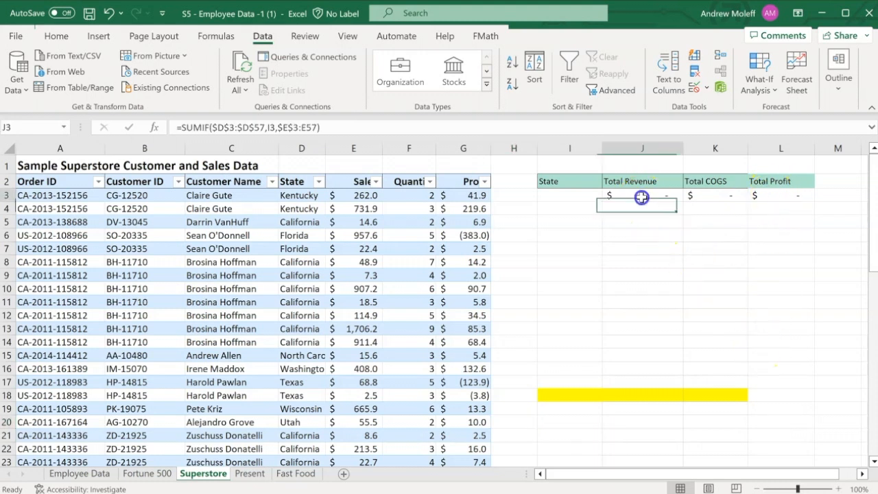
left_click(628, 287)
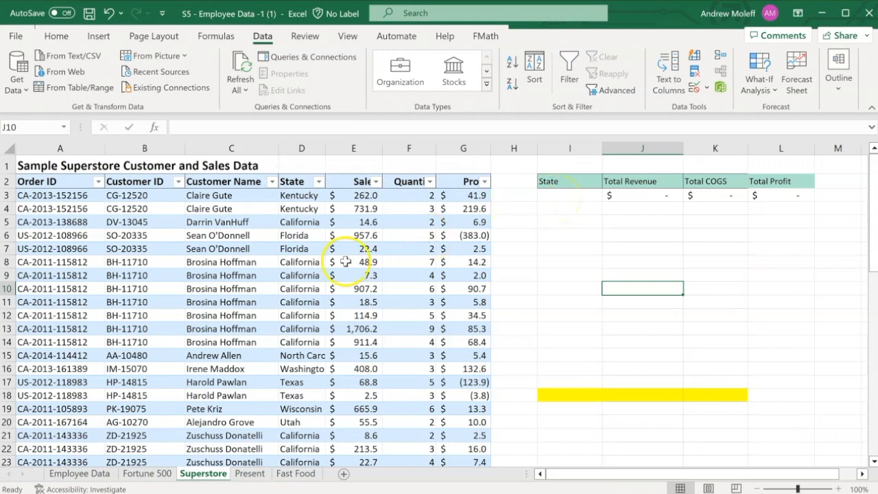
scroll(285, 255, "down", 4)
scroll(285, 255, "down", 4)
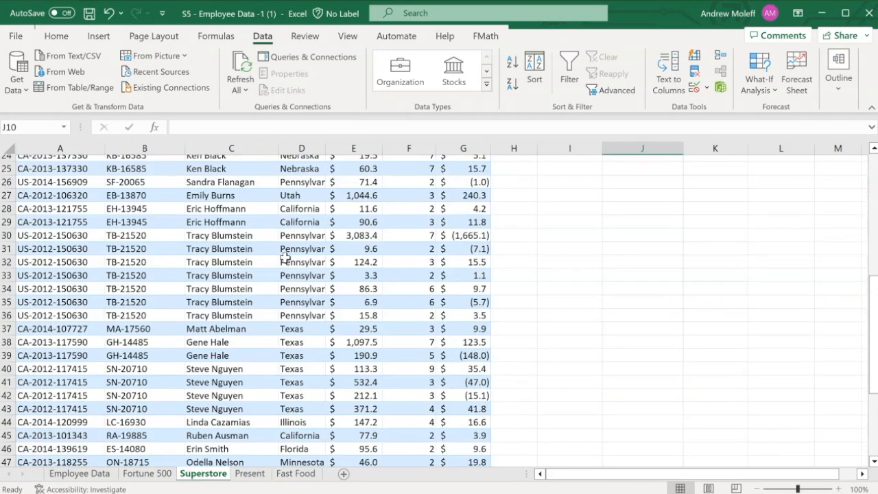
scroll(285, 255, "up", 8)
- Copy all state names from D3:D57 and paste them under the summary table's State header, starting at I3
left_click(308, 196)
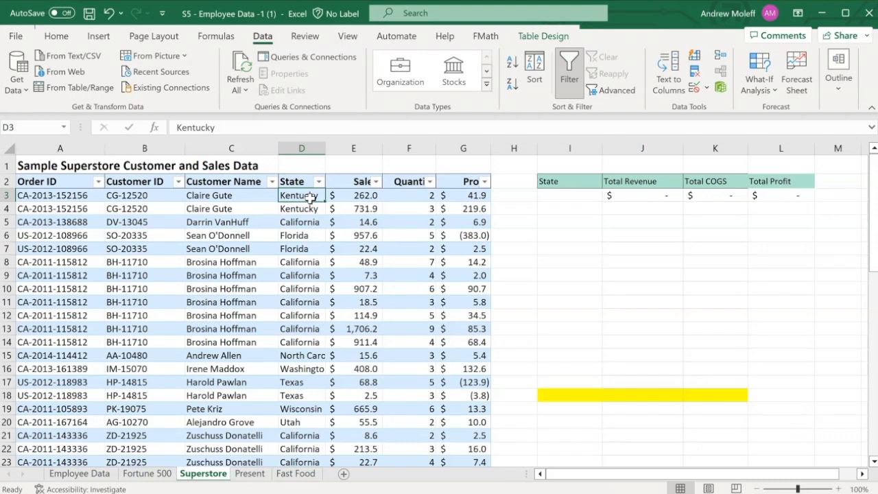
key("ctrl+shift+Down")
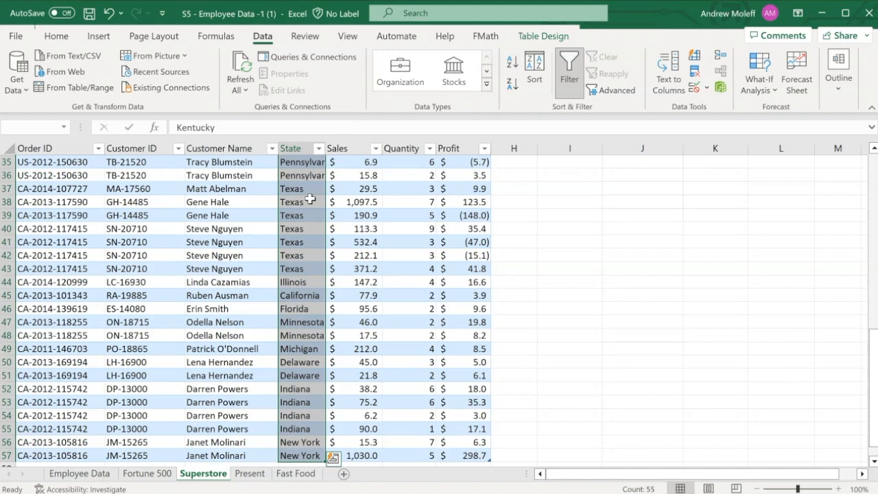
key("ctrl+shift+Up")
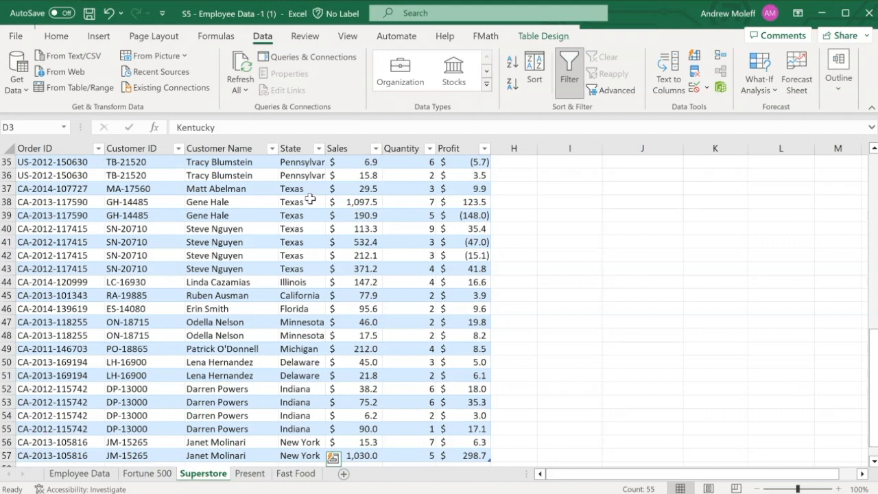
scroll(310, 198, "up", 11)
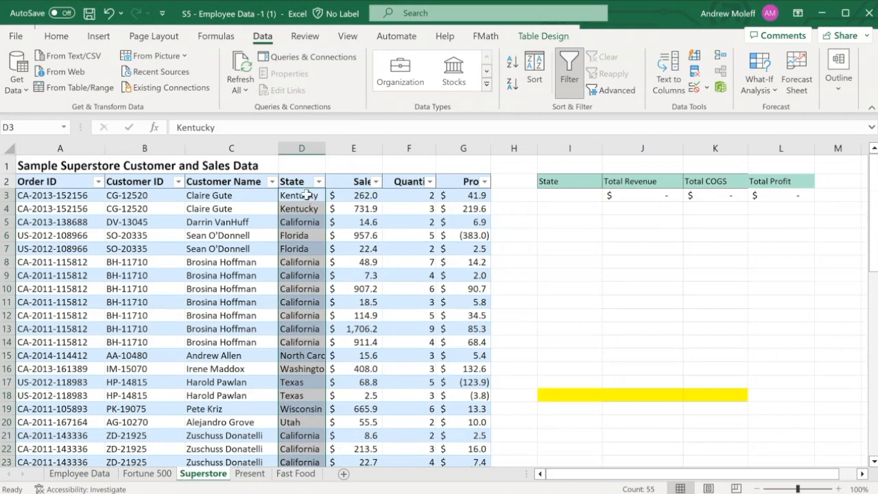
key("ctrl+c")
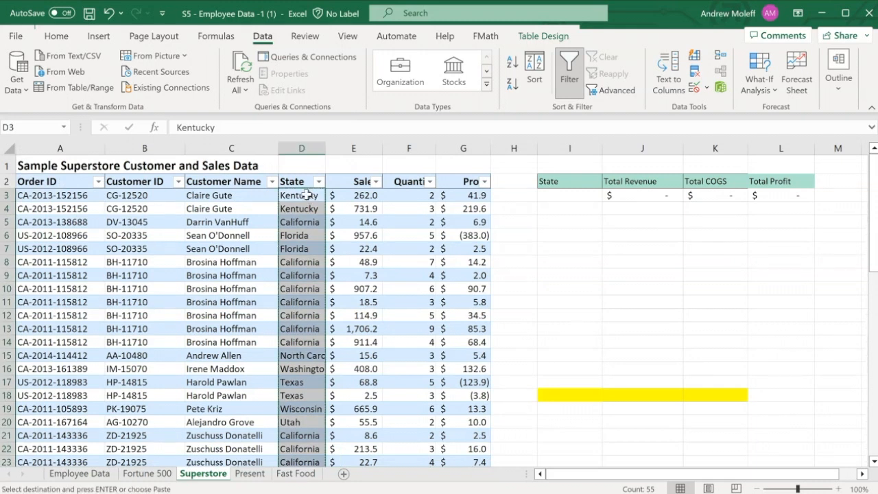
left_click(559, 197)
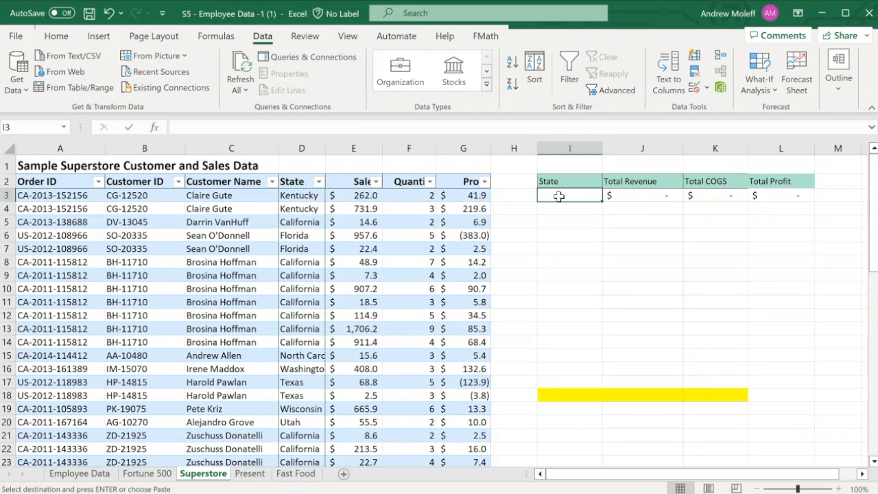
key("ctrl+v")
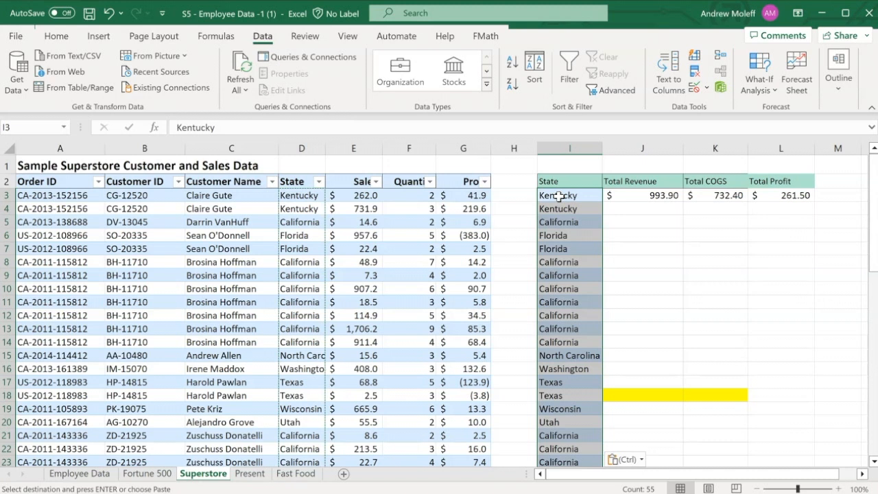
scroll(559, 196, "down", 15)
scroll(559, 196, "up", 15)
left_click(549, 195)
key("ctrl+v")
- Remove duplicate states from the pasted list in column I, using only the current selection and treating the data as having no headers
left_click(263, 36)
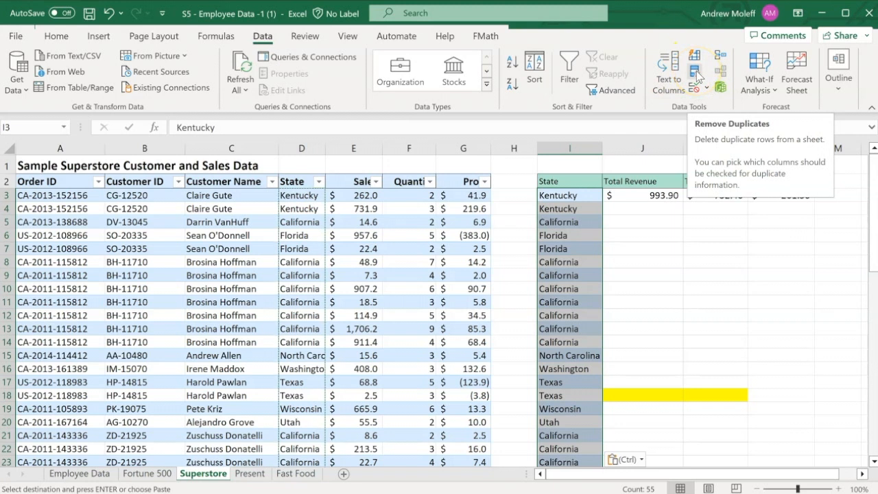
left_click(696, 71)
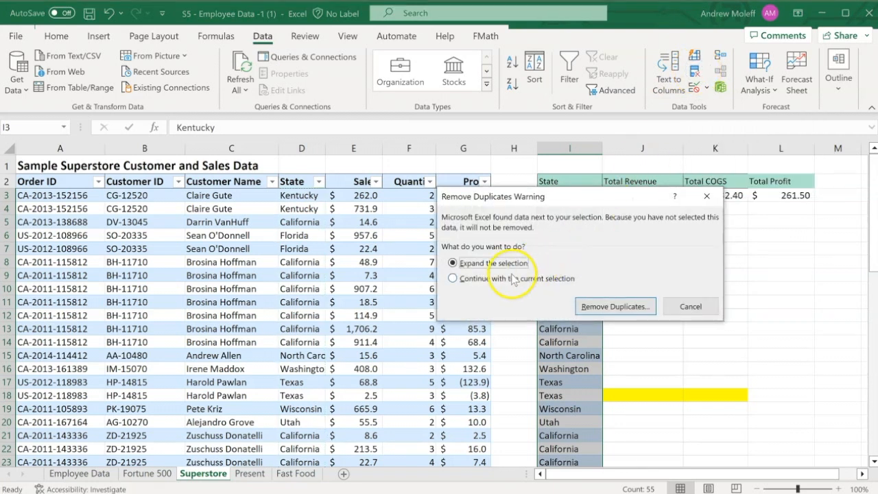
left_click(453, 278)
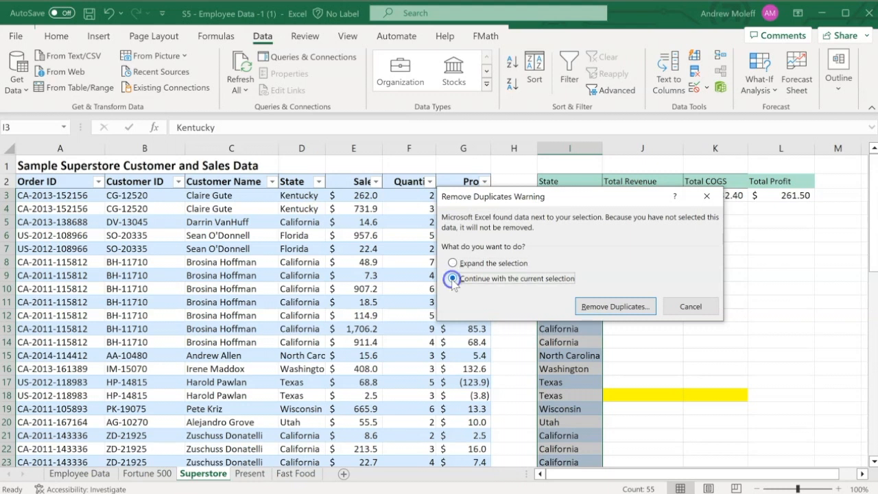
left_click(627, 307)
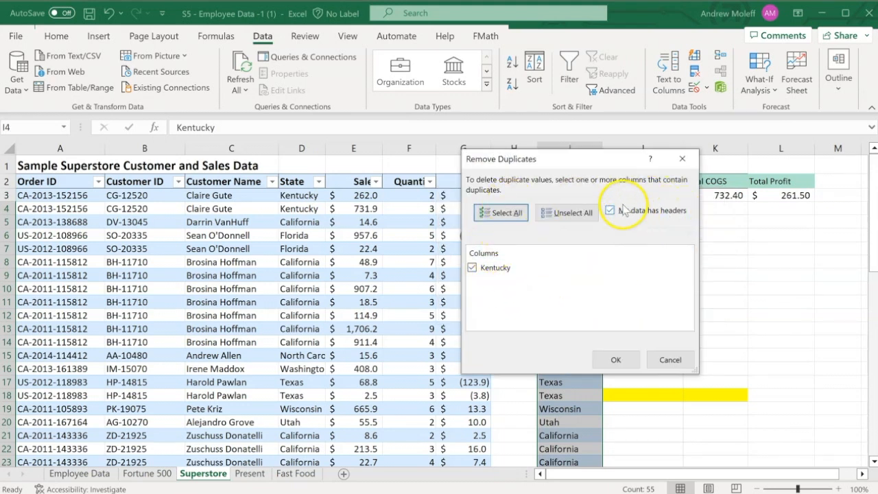
left_click_drag(580, 157, 753, 177)
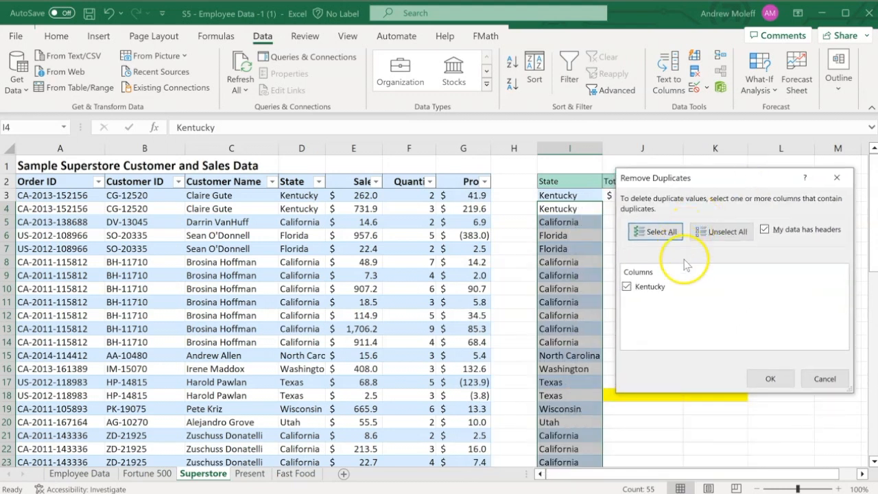
left_click(764, 230)
left_click(764, 229)
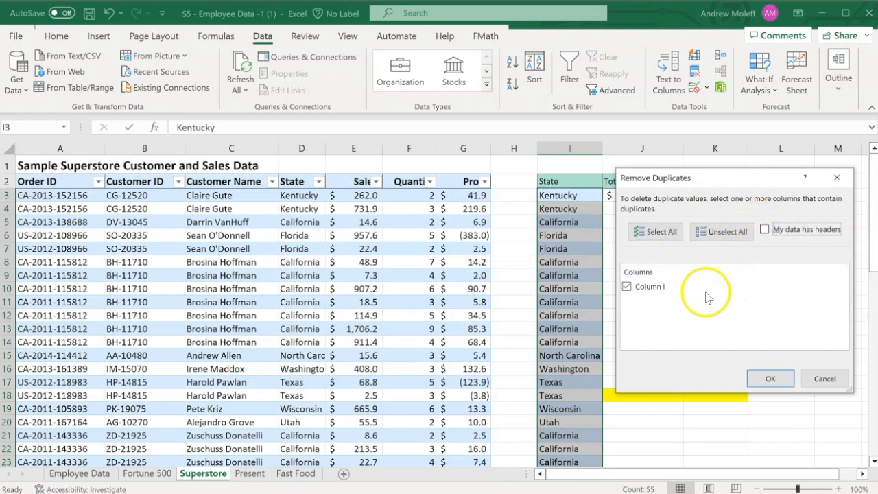
left_click(770, 379)
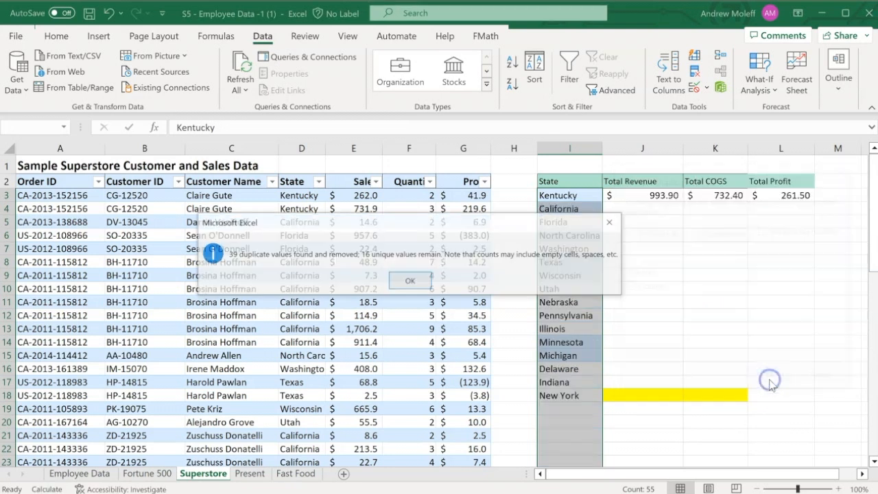
left_click(411, 282)
left_click(617, 421)
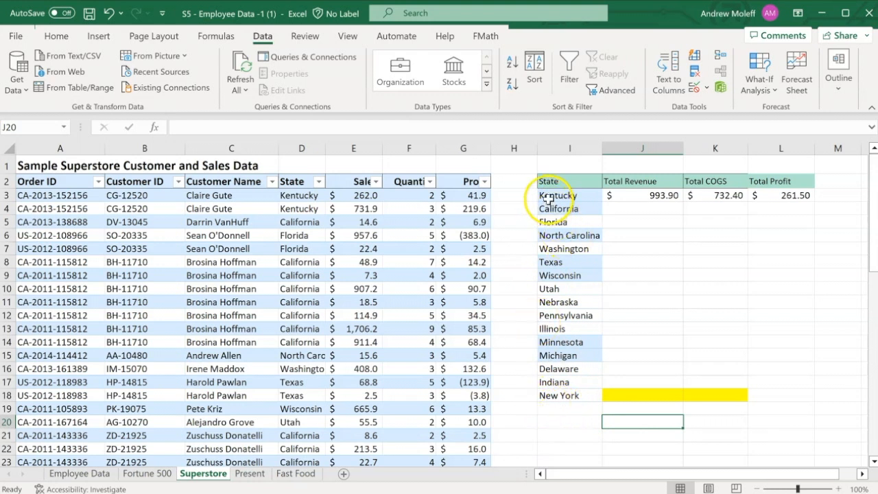
left_click_drag(554, 197, 562, 396)
left_click(613, 303)
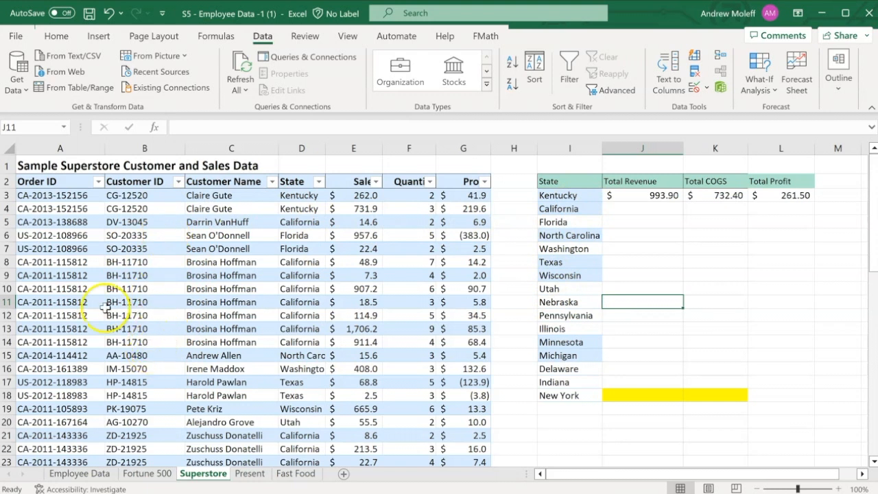
- Clear the background fill from the unique state names in I3:I18
left_click_drag(545, 195, 549, 395)
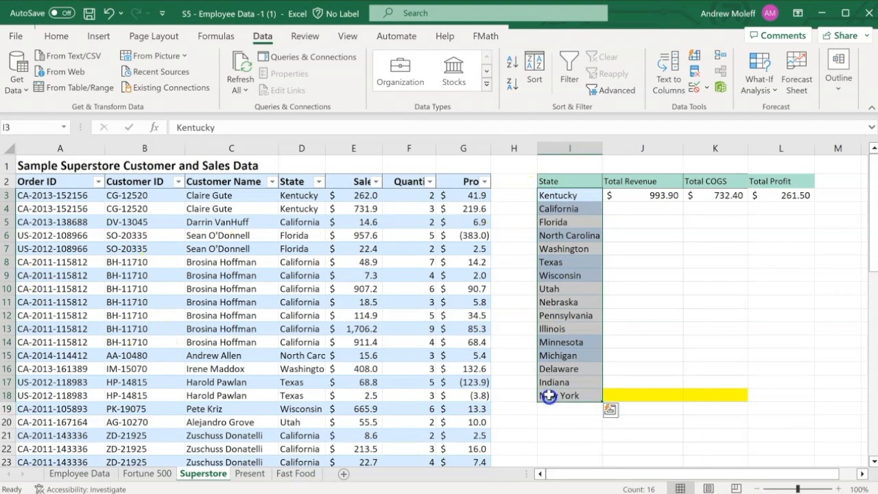
left_click(48, 38)
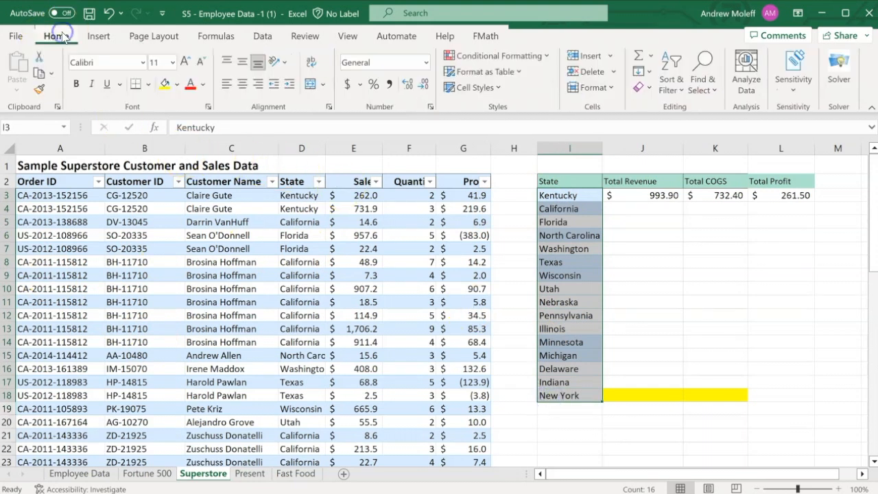
left_click(176, 83)
left_click(194, 238)
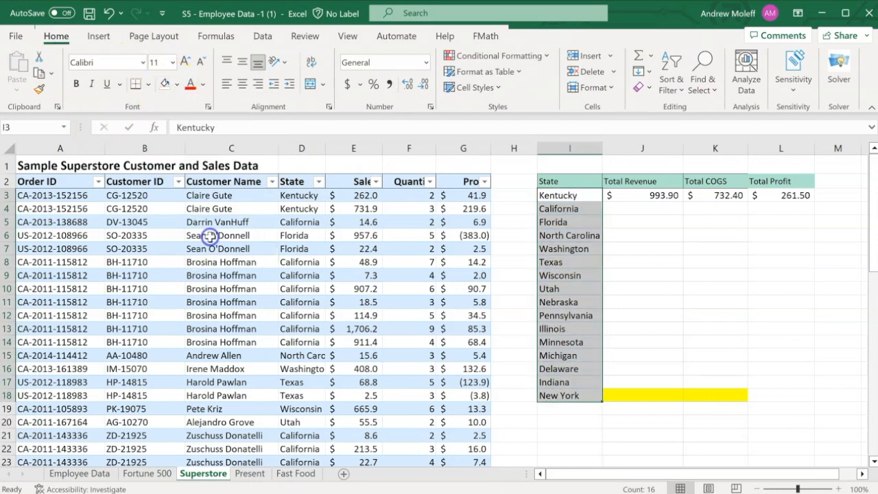
left_click(514, 298)
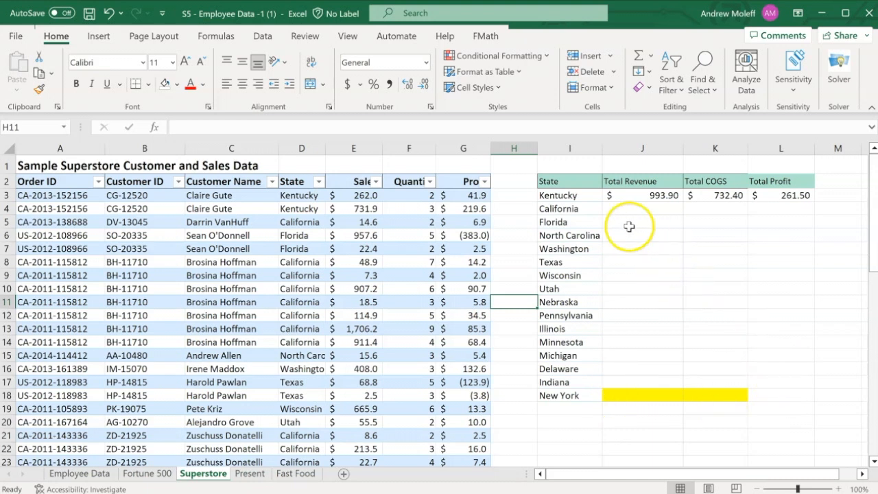
- Review the Kentucky row's formulas for Total Revenue, Total COGS and Total Profit in J3:L3
left_click(638, 196)
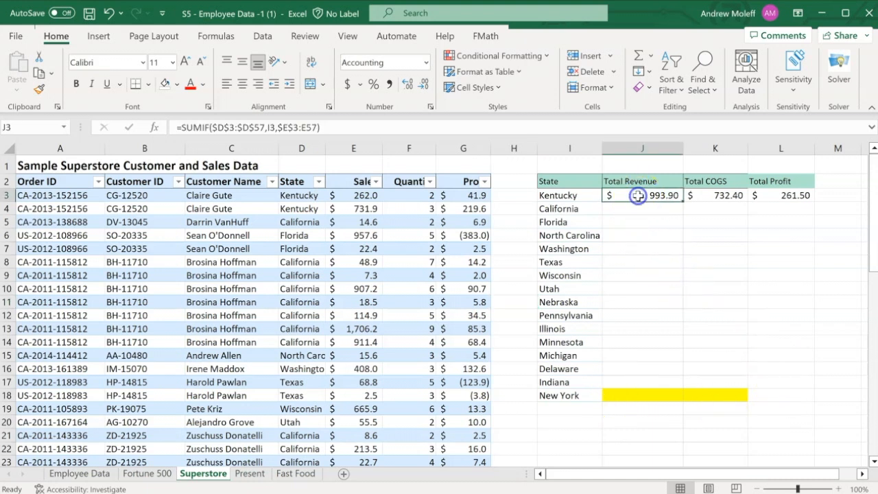
left_click(713, 196)
left_click(790, 196)
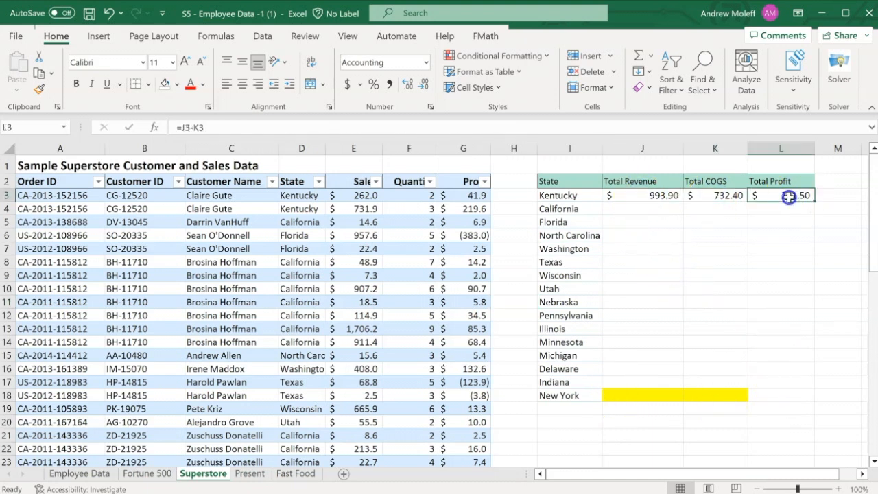
left_click(654, 198)
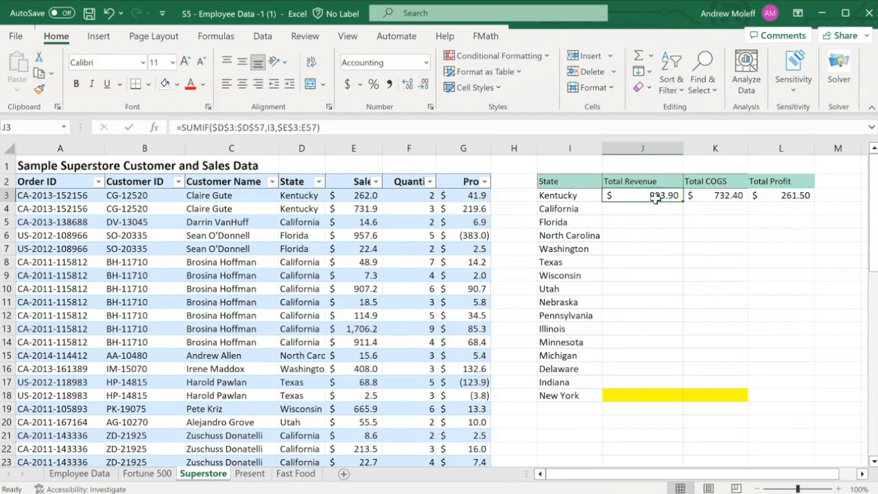
left_click(727, 196)
left_click(780, 197)
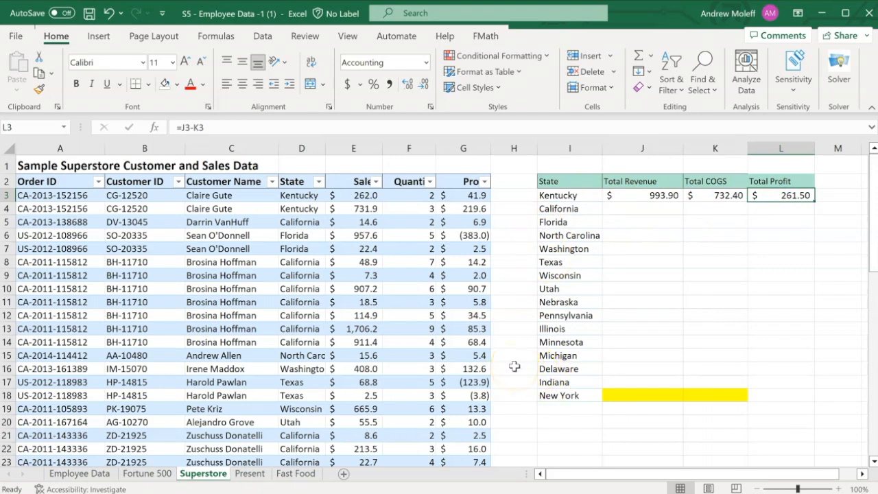
- Fill the Total Revenue formula from J3 down to J18 without formatting so the yellow highlight in row 18 is preserved
left_click(644, 196)
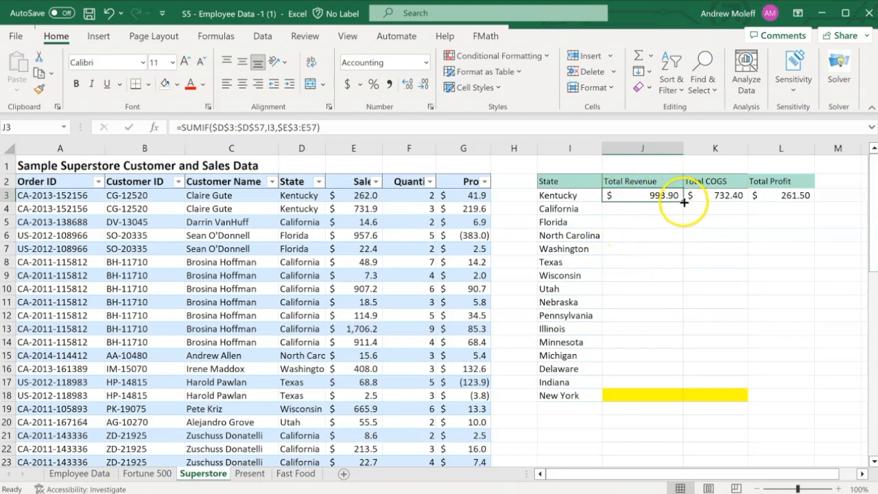
left_click_drag(683, 202, 668, 402)
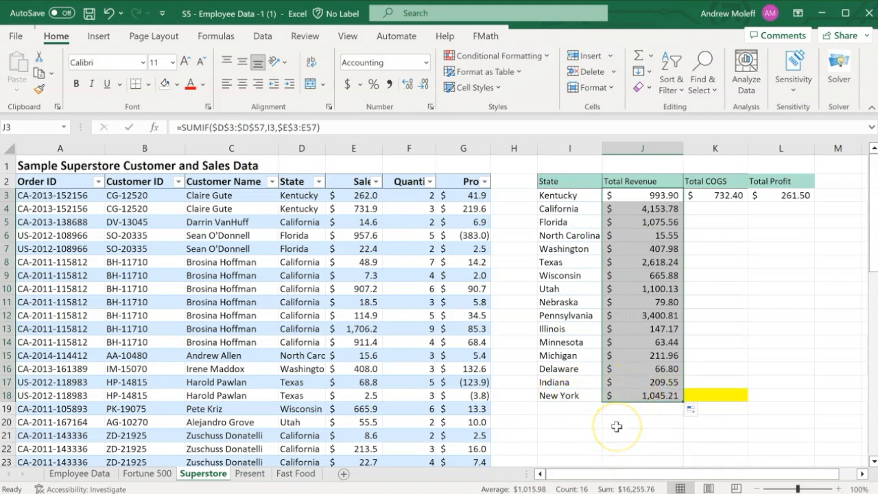
left_click(703, 411)
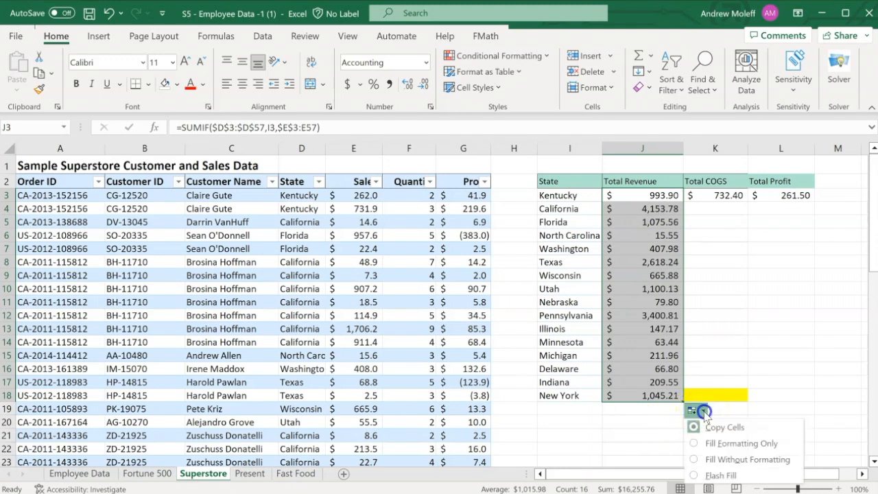
left_click(711, 459)
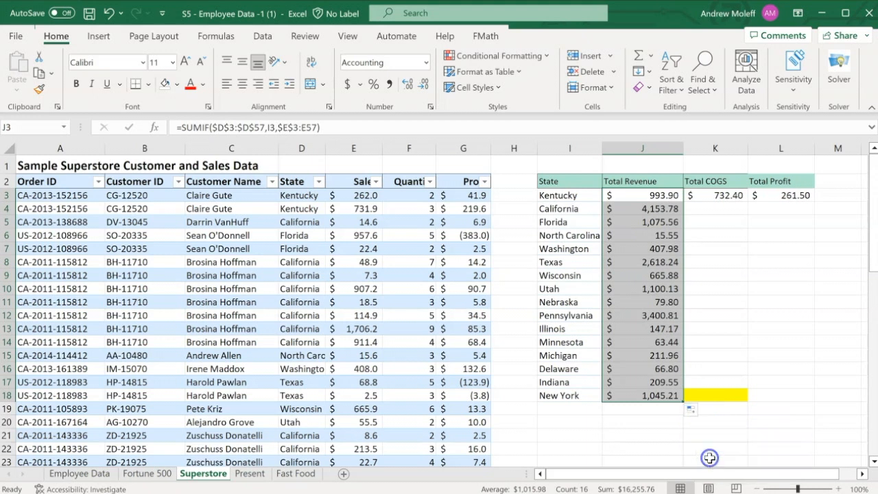
left_click(617, 439)
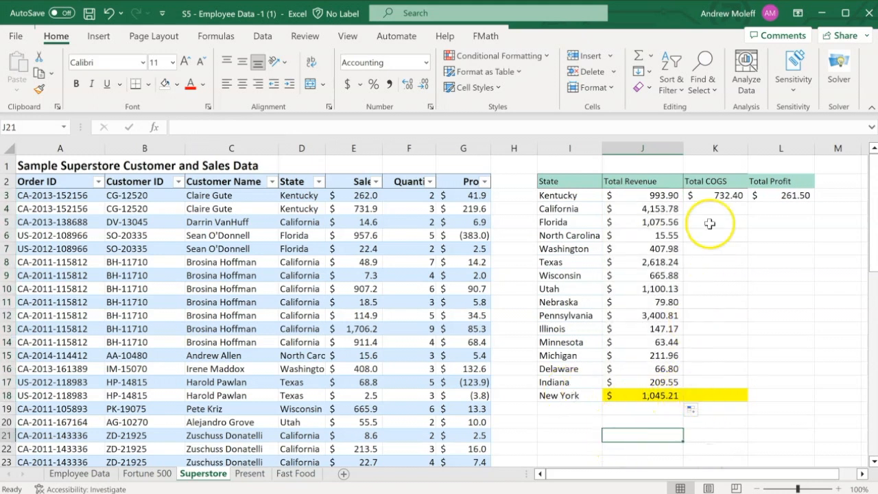
- Fill the Total COGS formula from K3 down to K18 without formatting so the yellow highlight in row 18 is preserved
left_click(712, 195)
left_click_drag(749, 201, 736, 398)
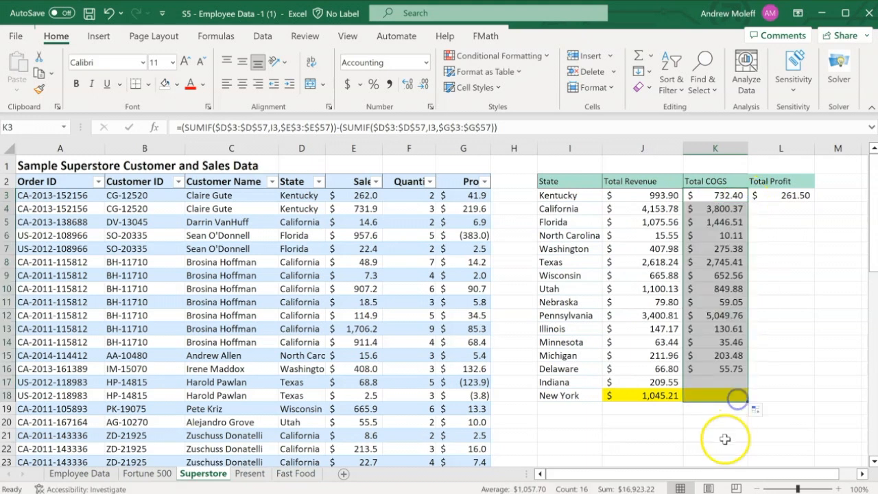
left_click(760, 411)
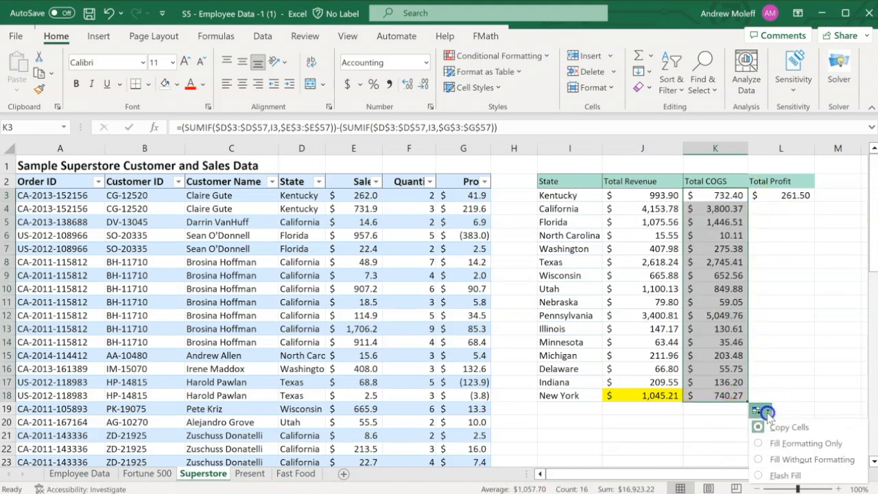
left_click(776, 461)
left_click(698, 447)
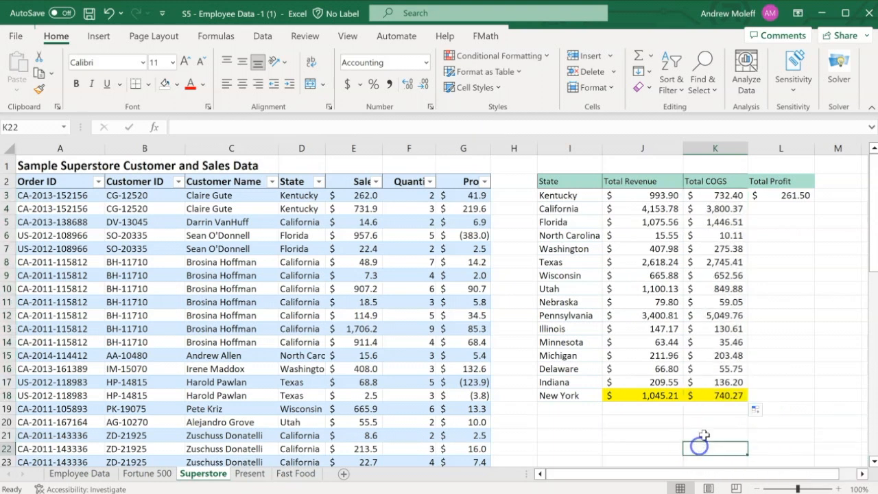
- Fill the Total Profit formula from L3 down to L18 for all listed states
left_click(795, 196)
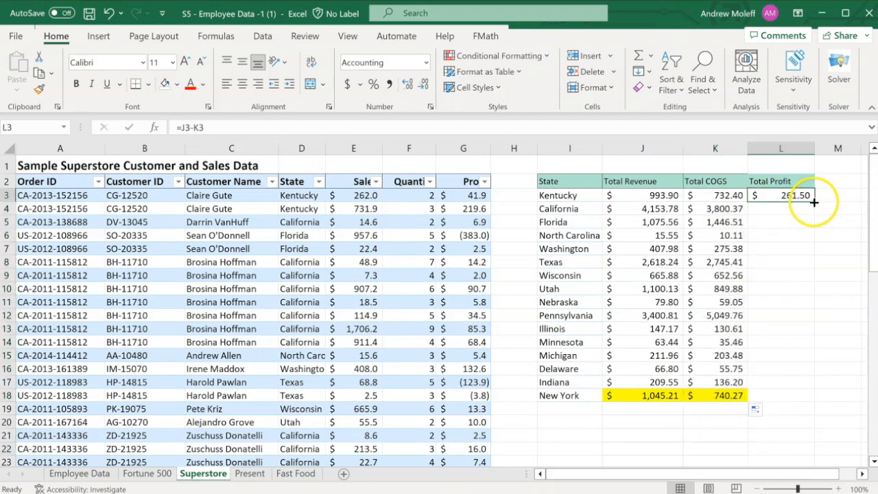
double_click(814, 203)
left_click(696, 435)
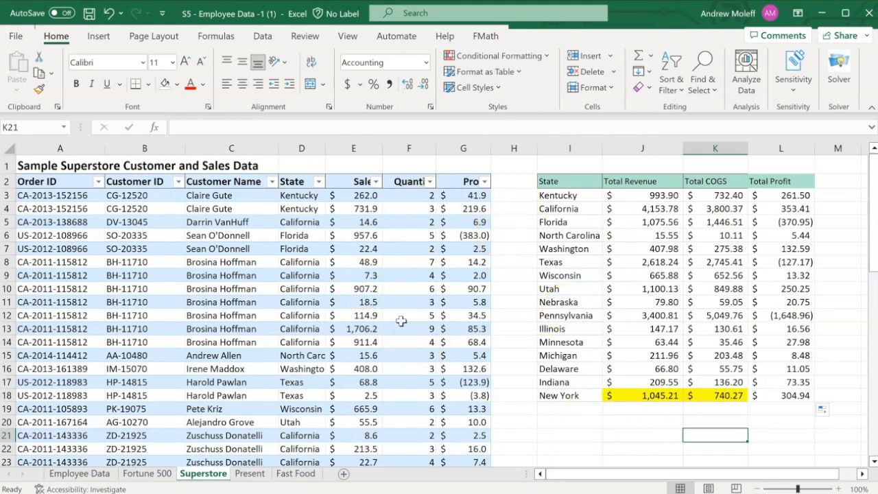
- Examine cells A1 through D1 to determine which one actually holds the sheet title text
left_click(52, 165)
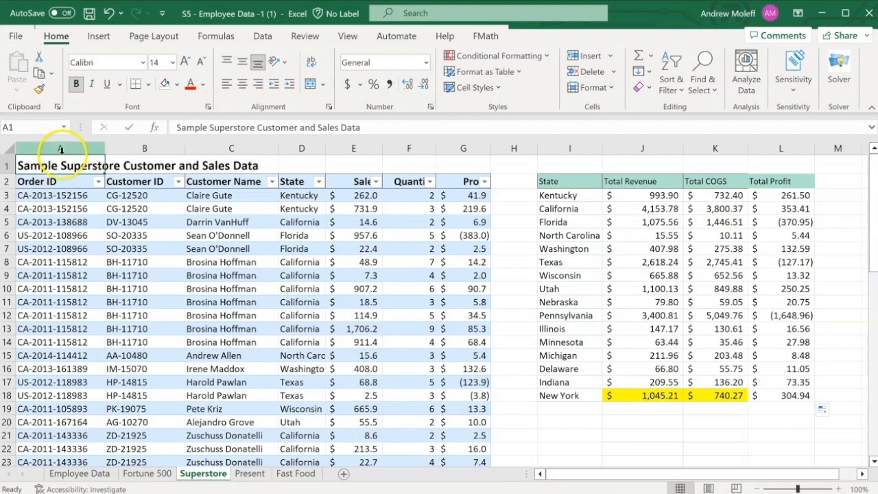
left_click(58, 243)
left_click(39, 166)
left_click_drag(59, 166, 314, 162)
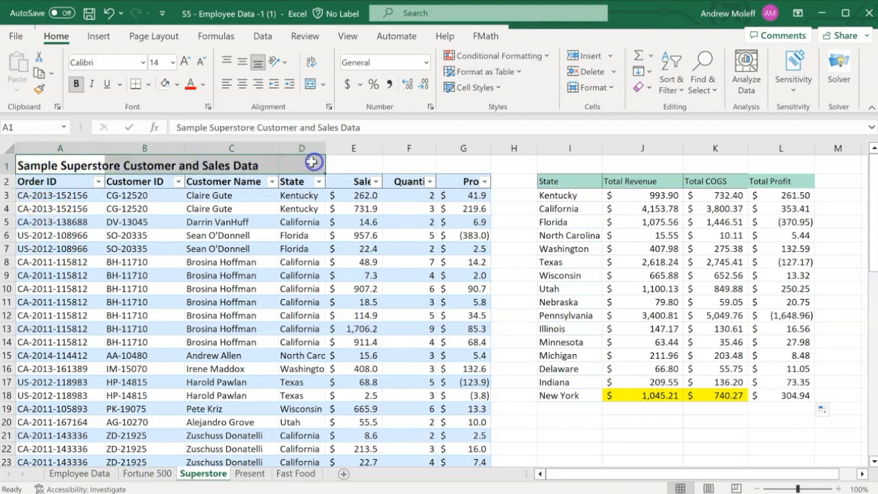
left_click(72, 165)
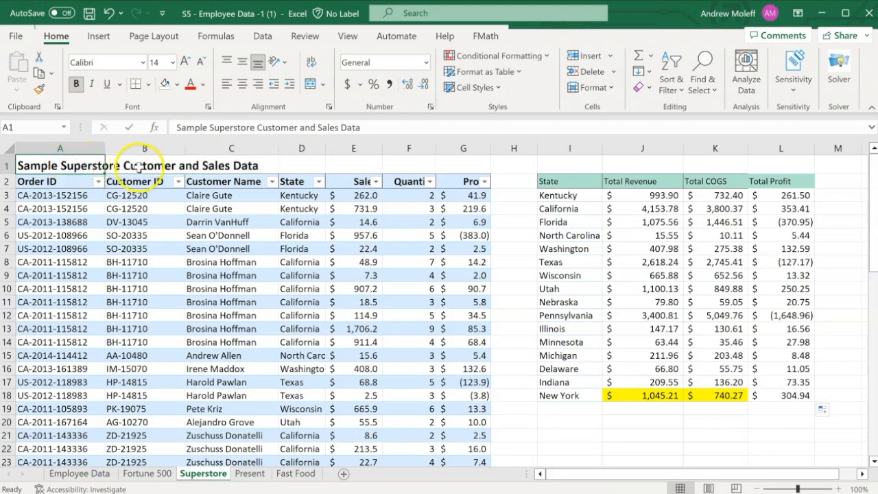
left_click(135, 166)
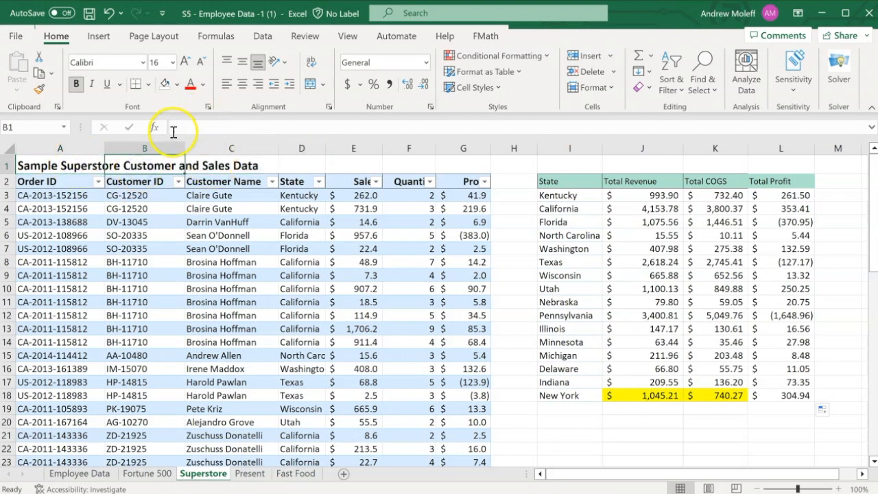
left_click(214, 170)
left_click(300, 169)
left_click(231, 167)
left_click(137, 163)
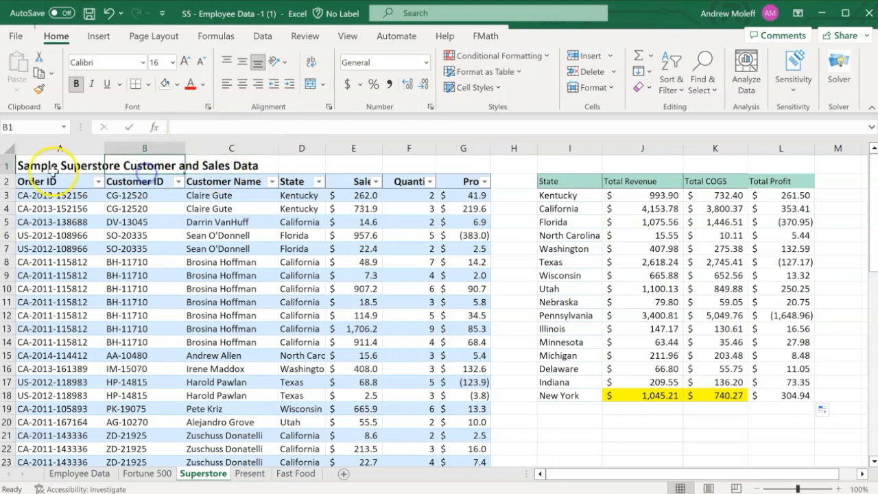
left_click(43, 170)
left_click(66, 168)
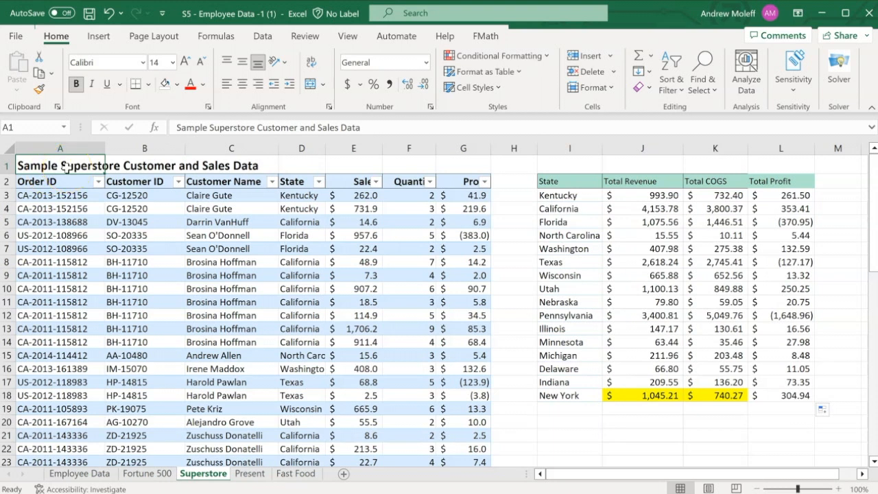
- Inspect the title in A1 in edit mode and recheck the cells it spills over in row 1
double_click(66, 168)
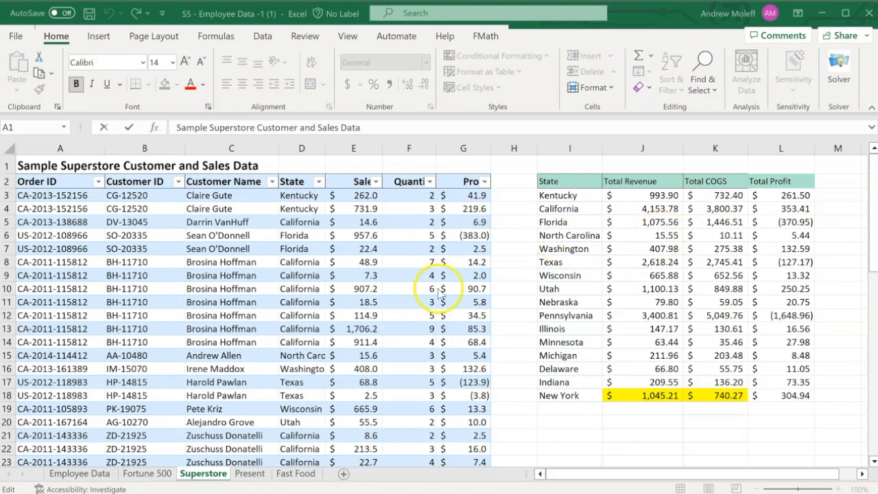
left_click(64, 169)
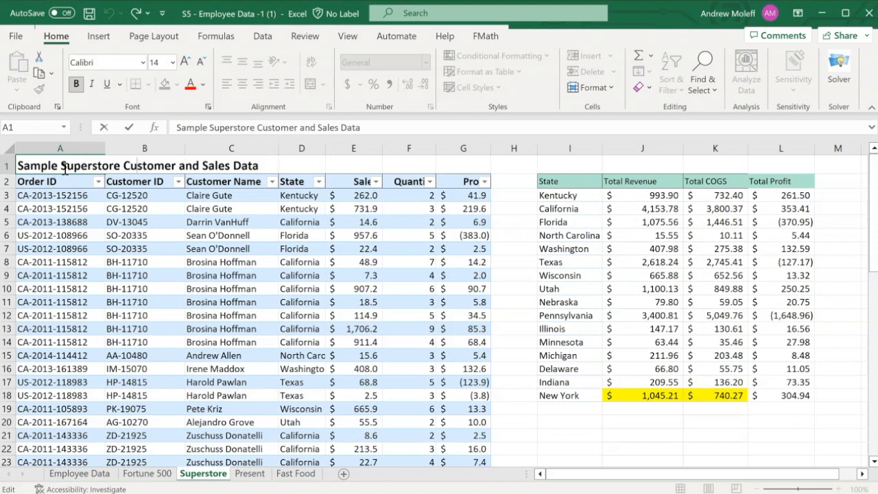
left_click(225, 169)
left_click(298, 168)
left_click(239, 168)
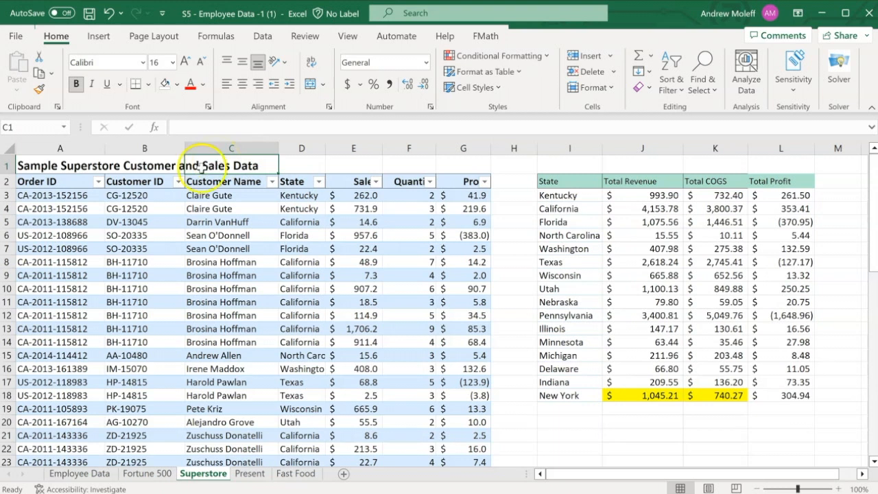
- Move the title "Sample Superstore Customer and Sales Data" from A1 to C1
left_click(77, 165)
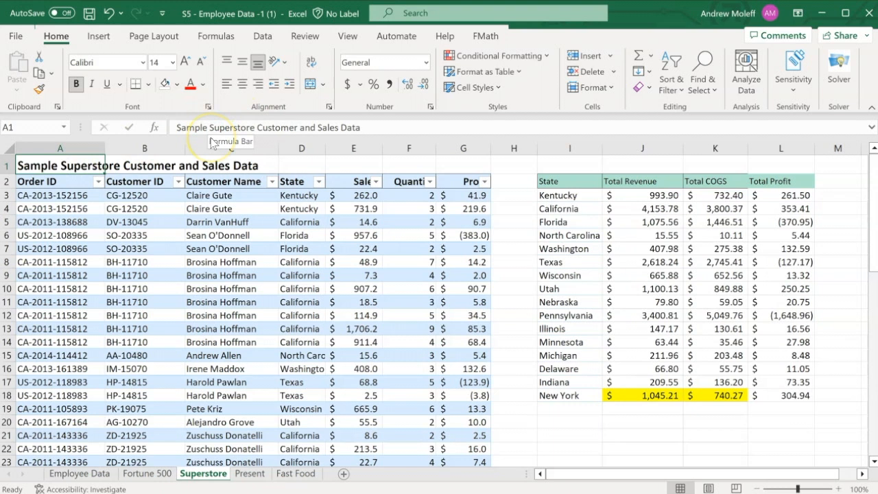
key("ctrl+c")
left_click(227, 166)
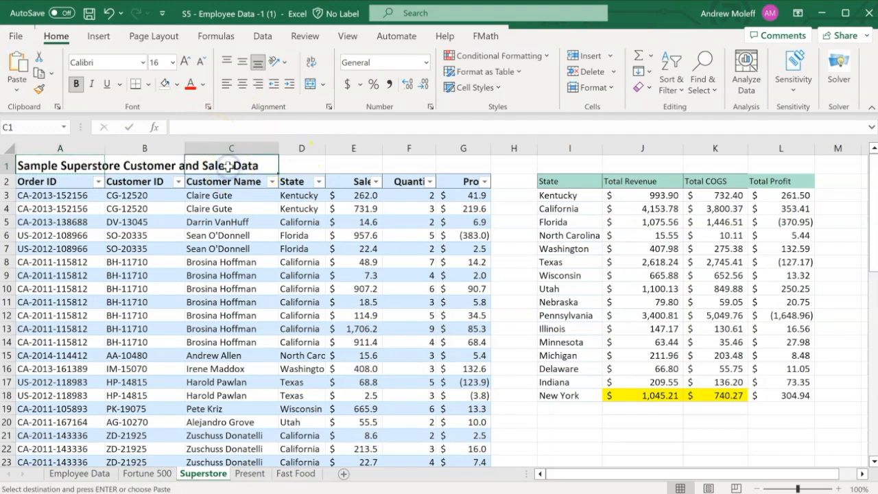
key("ctrl+v")
left_click(220, 221)
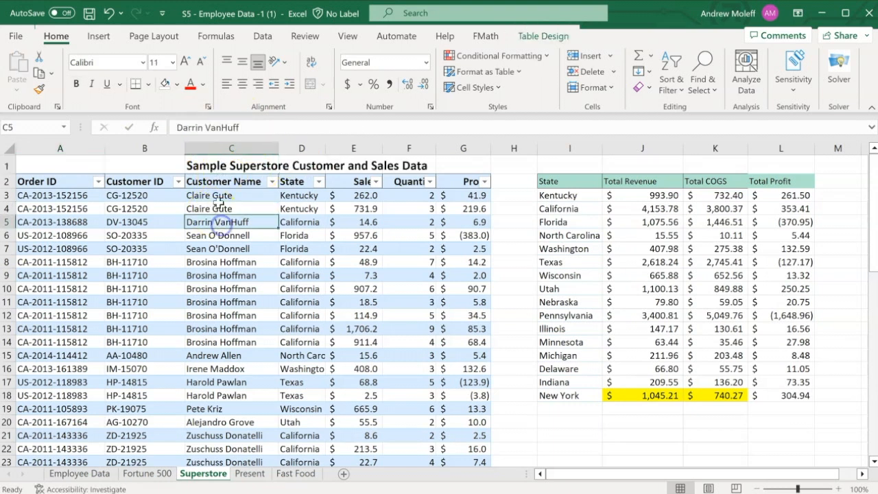
left_click(230, 169)
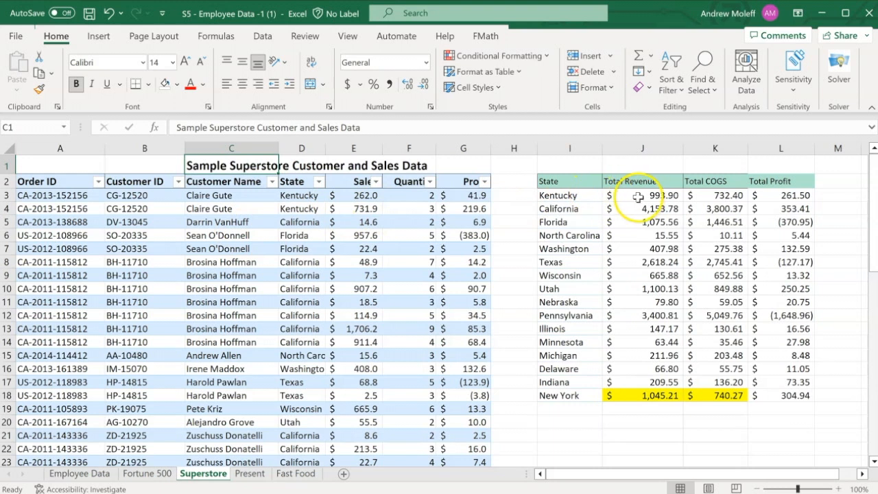
- Review the cell ranges referenced by Kentucky's Total Revenue formula in J3
left_click(634, 198)
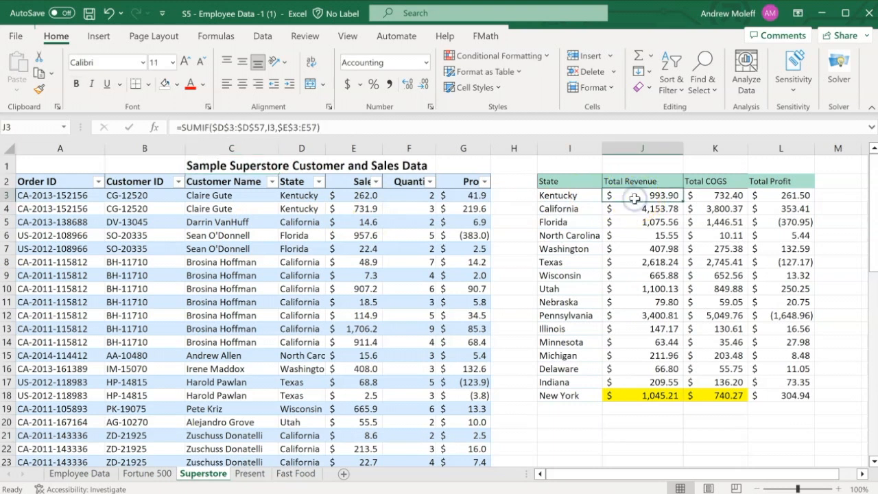
double_click(635, 198)
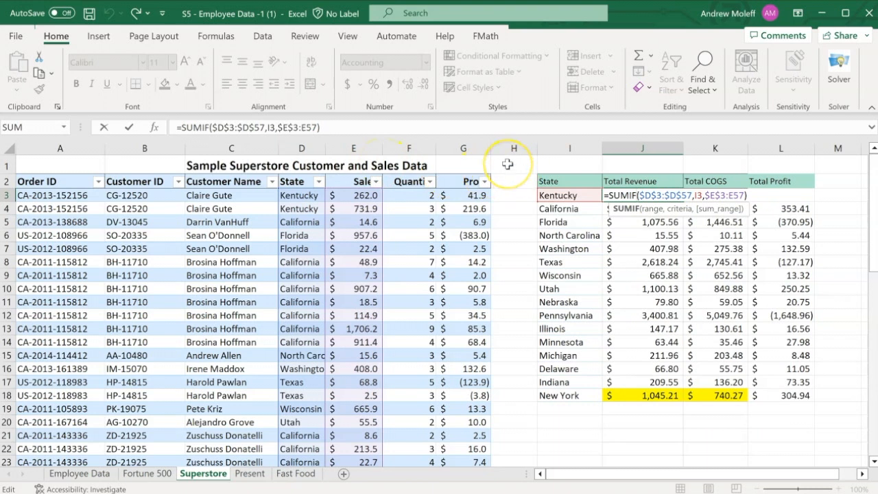
key("ctrl+Return")
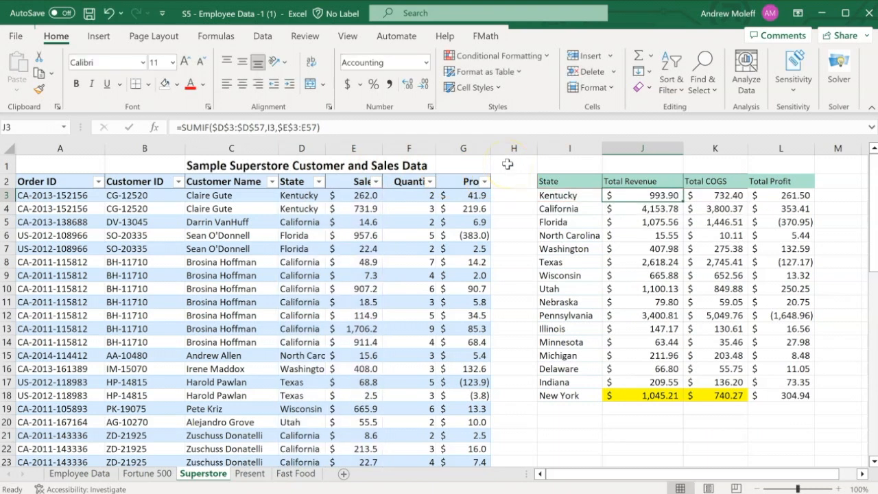
left_click(507, 164)
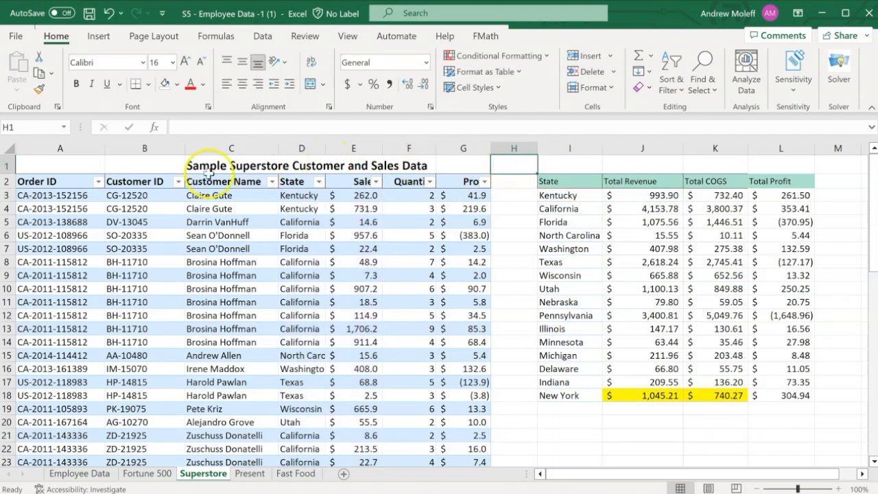
- Delete the Order ID and Customer ID columns, A and B, from the sheet
left_click_drag(65, 148, 121, 148)
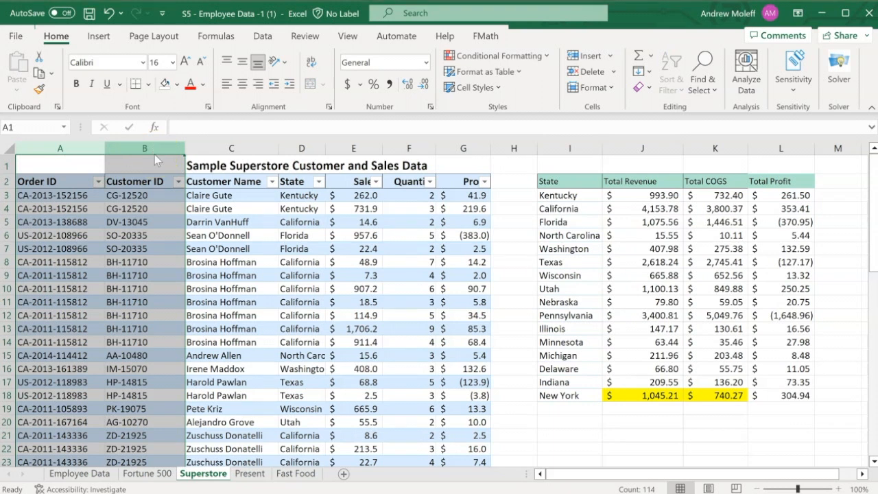
key("alt+Tab")
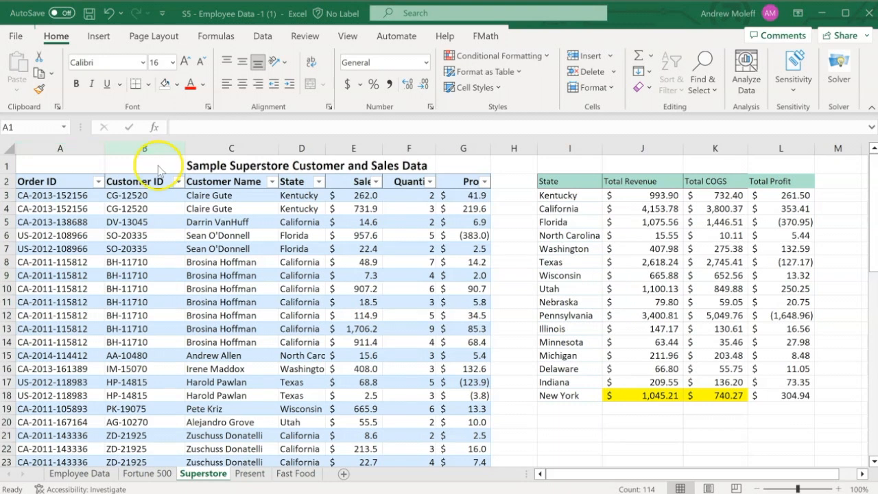
left_click(55, 146)
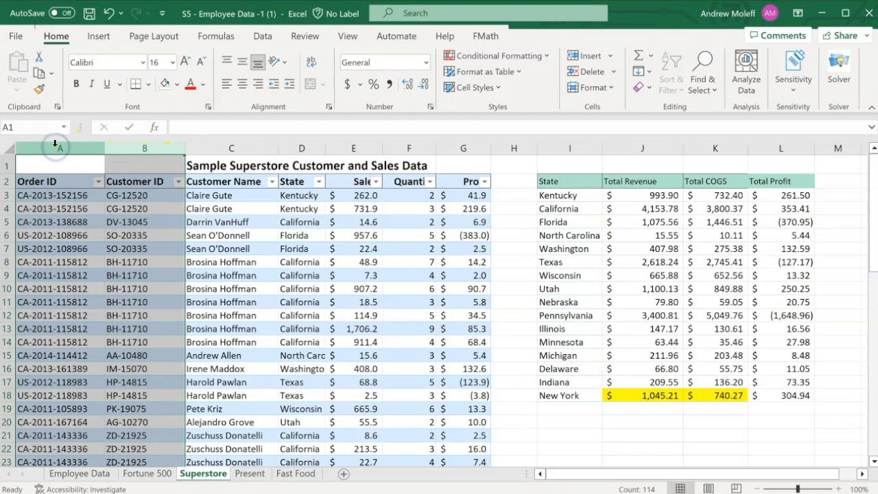
left_click(85, 168)
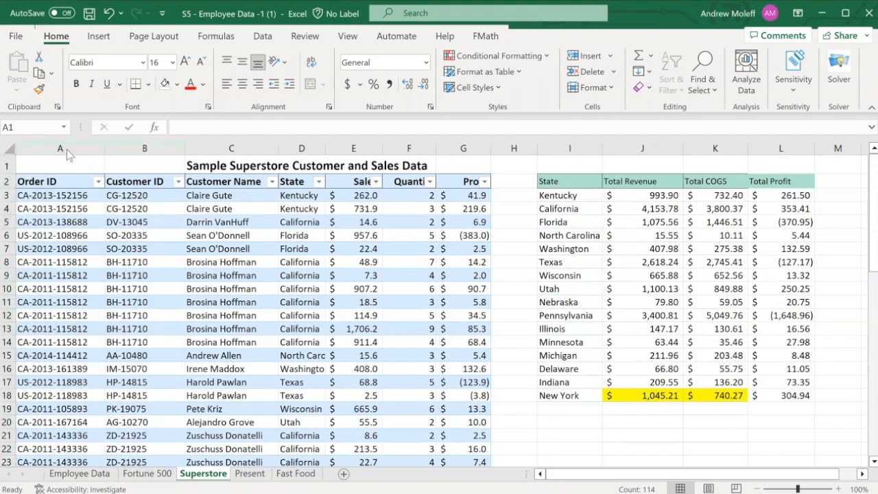
right_click(66, 149)
right_click(136, 150)
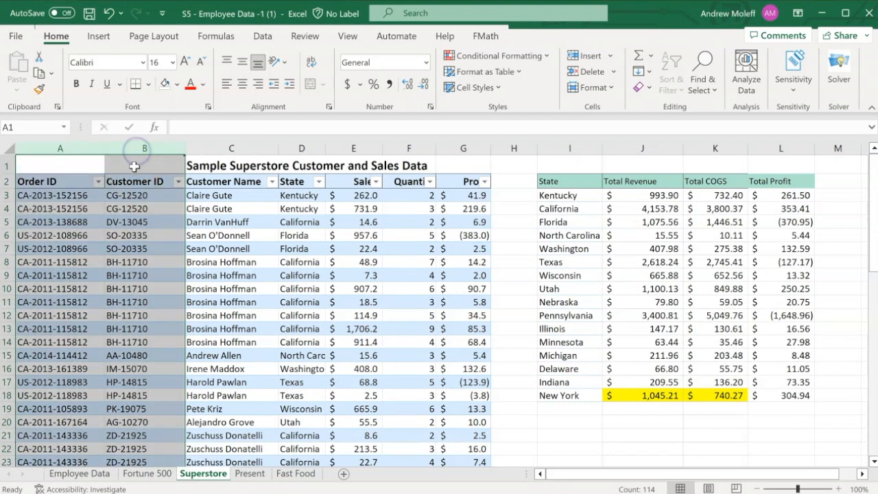
right_click(134, 171)
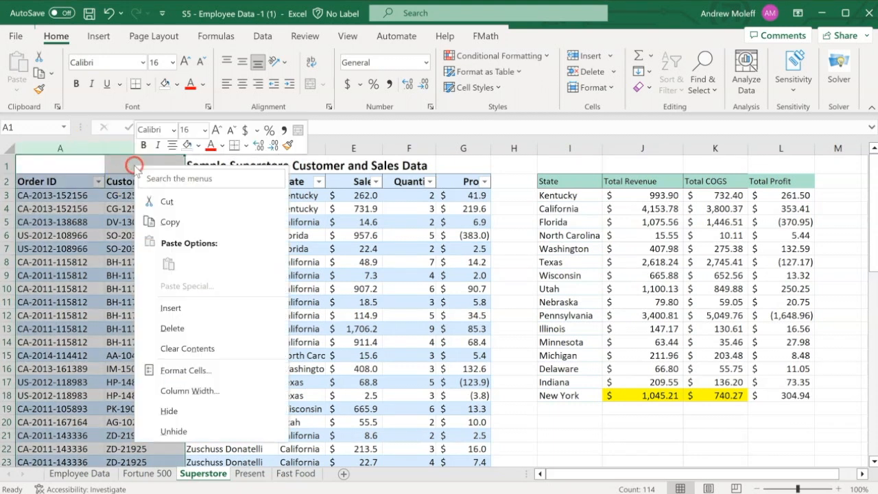
left_click(170, 327)
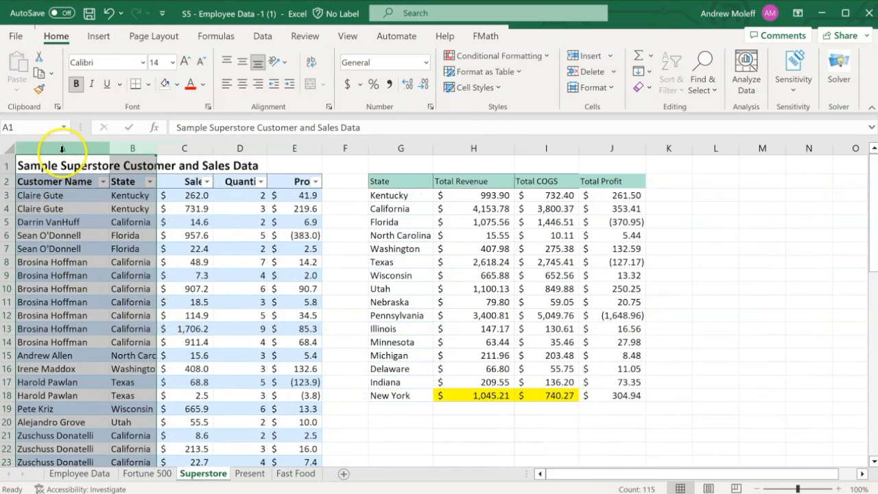
- Check the references in Kentucky's Total Revenue formula in H3 after the column deletion
left_click(347, 261)
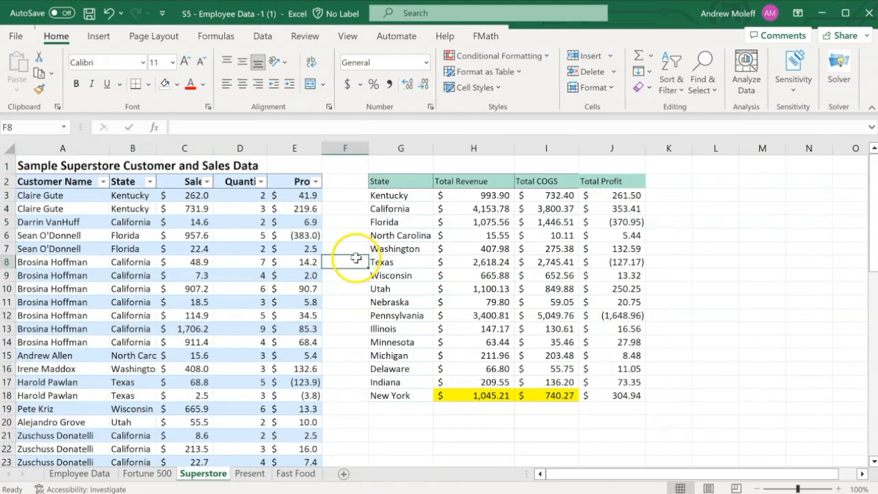
double_click(491, 195)
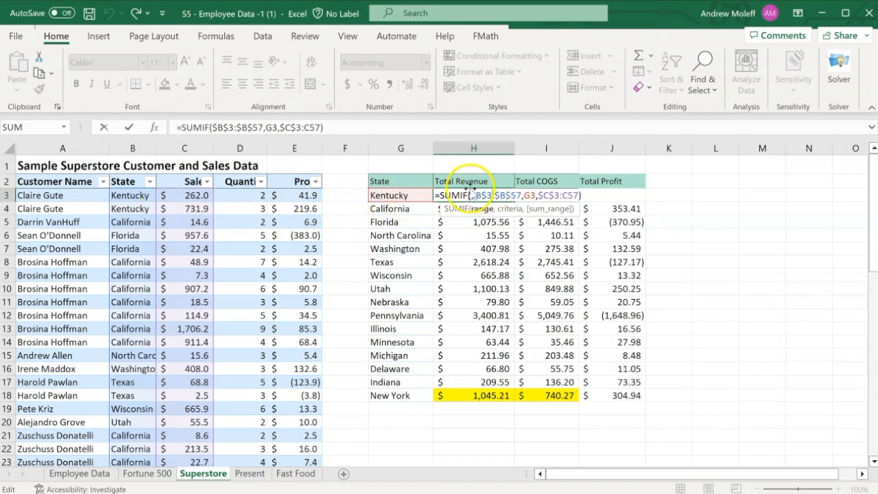
left_click(347, 218)
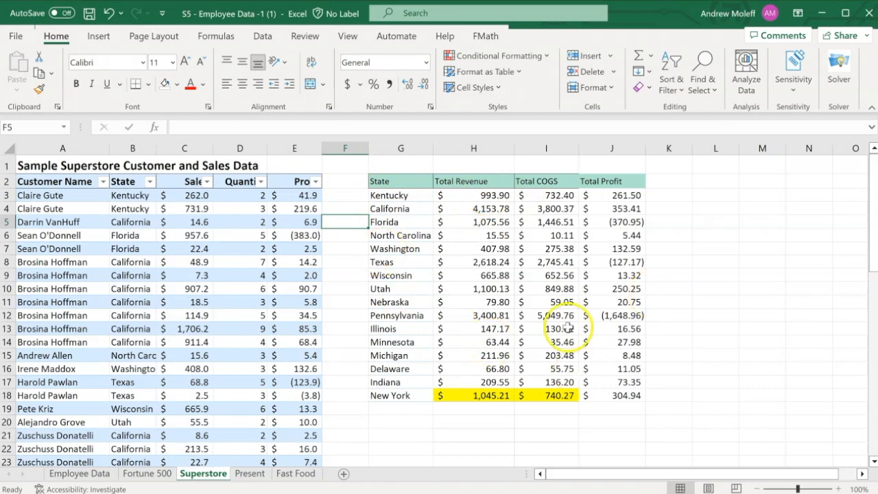
- Delete row 59, which holds the duplicate column headers below the sales table
scroll(347, 295, "down", 11)
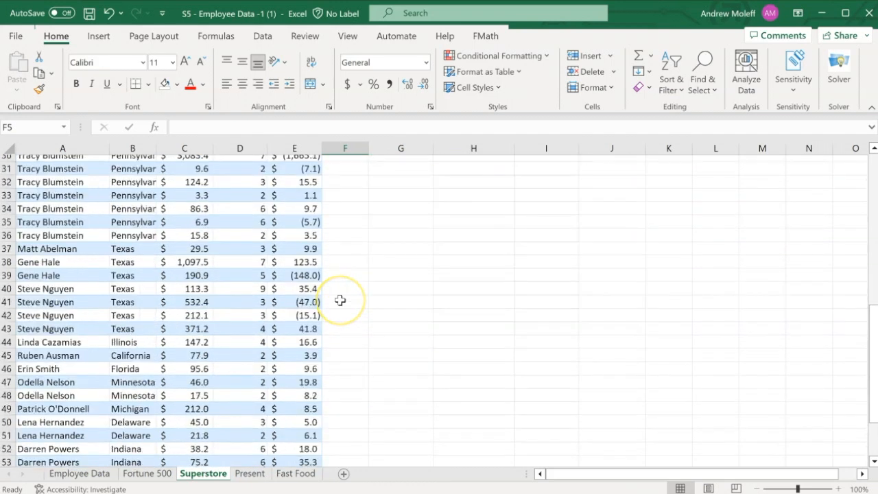
scroll(340, 299, "down", 5)
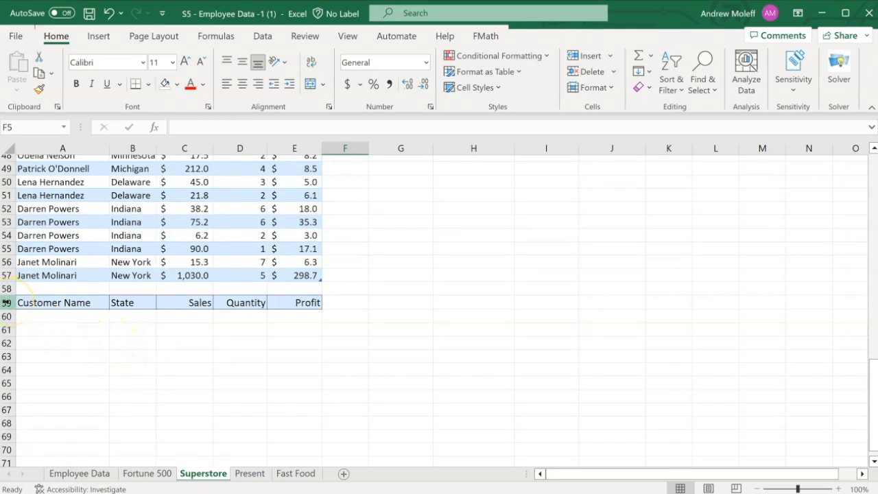
right_click(6, 302)
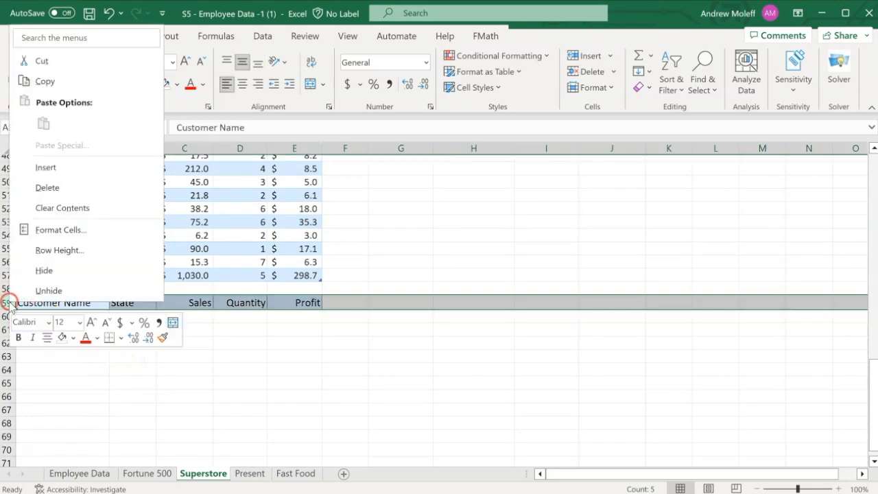
left_click(48, 194)
scroll(217, 321, "down", 1)
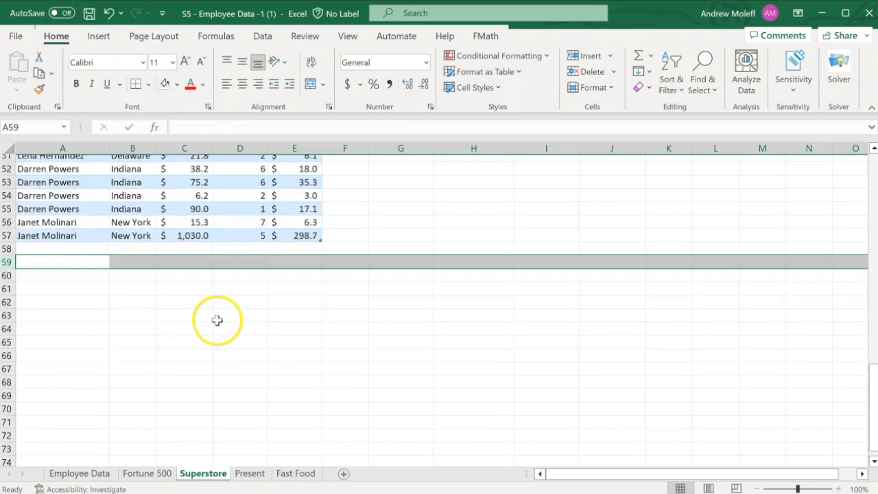
scroll(275, 317, "up", 13)
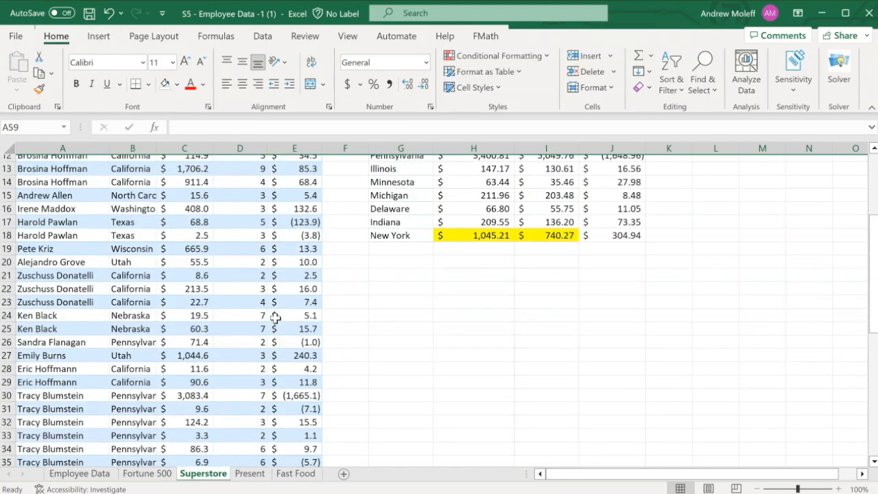
scroll(275, 317, "up", 4)
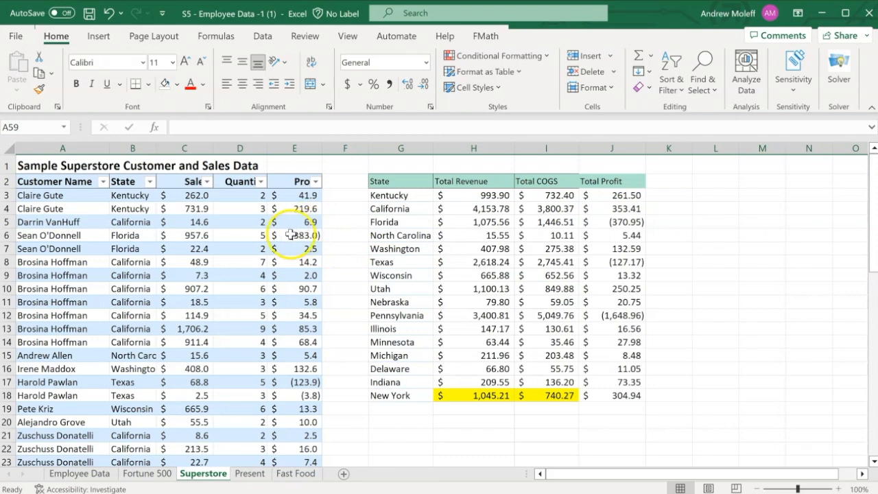
- Merge and center the title "Sample Superstore Customer and Sales Data" across A1:E1
left_click(48, 165)
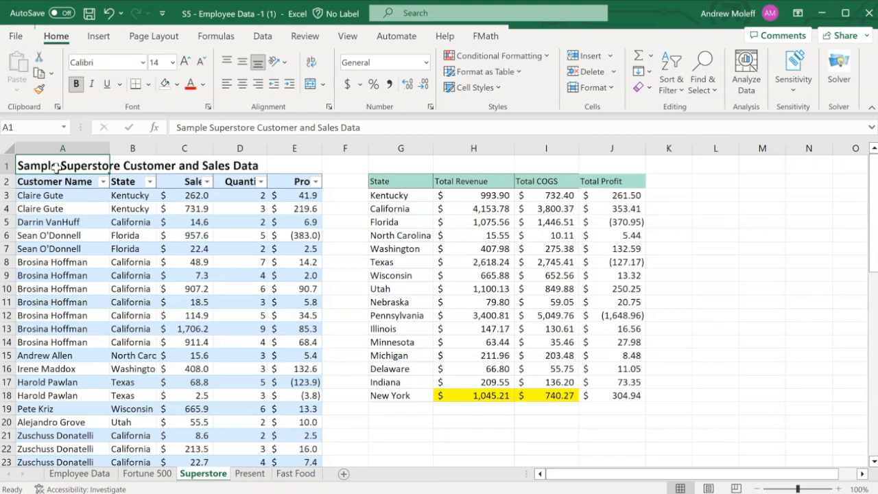
left_click_drag(43, 168, 281, 156)
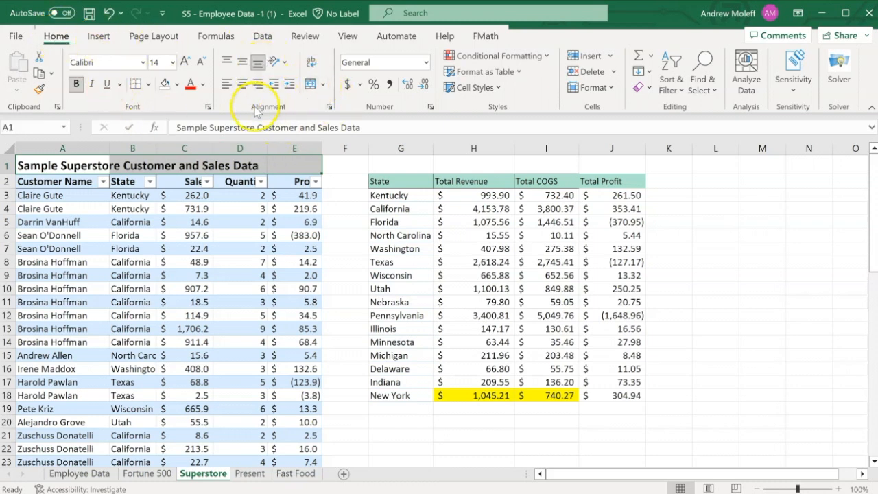
left_click(310, 85)
left_click(323, 84)
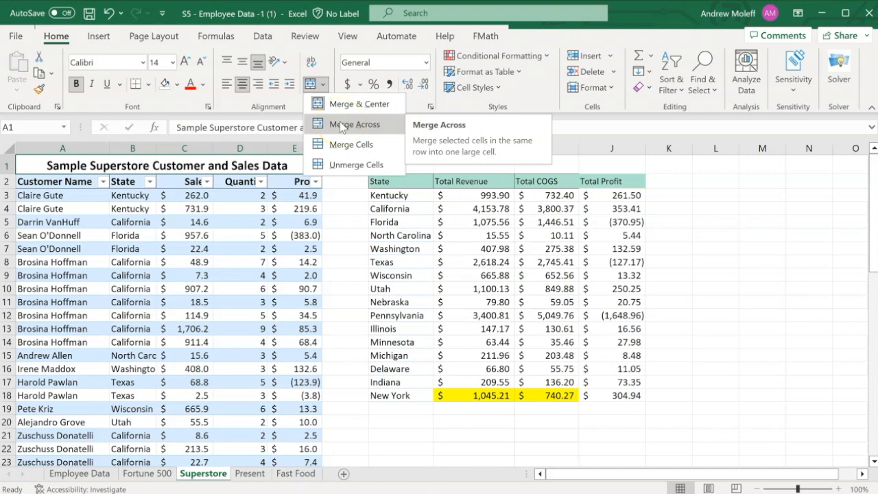
left_click(340, 212)
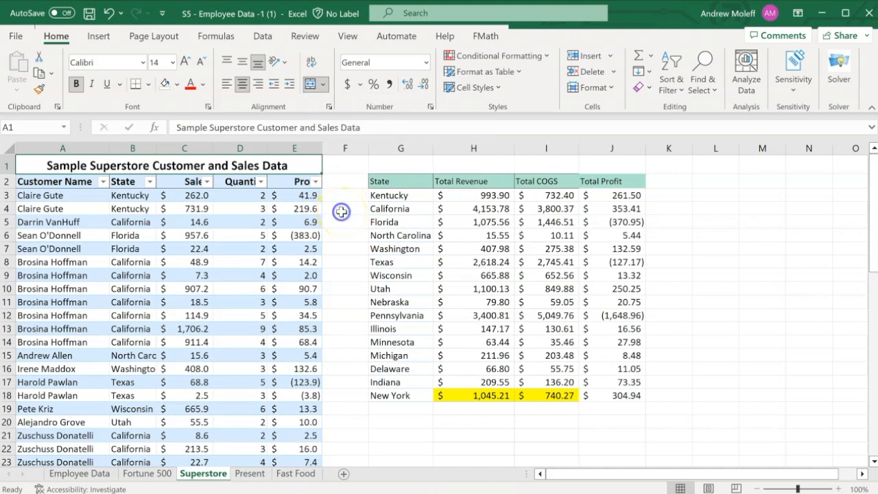
left_click(339, 214)
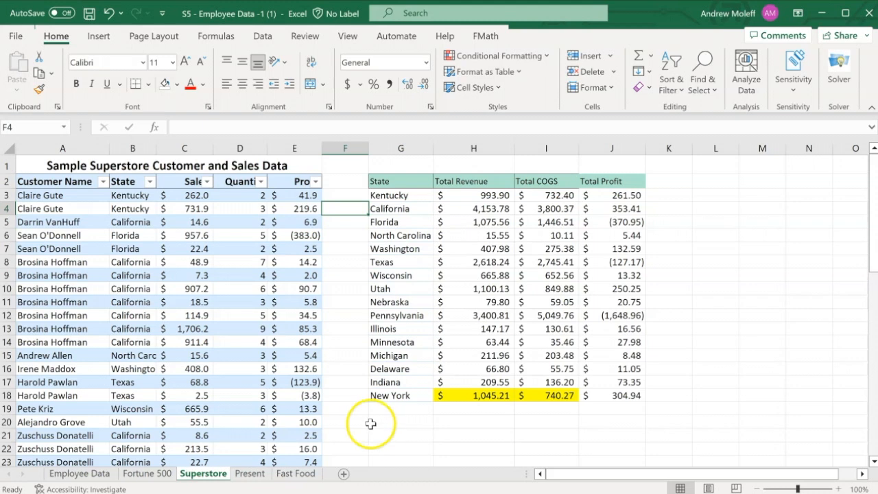
- Copy the yellow highlight formatting from H18 to G18 and J18 so the whole New York row matches
left_click(461, 396)
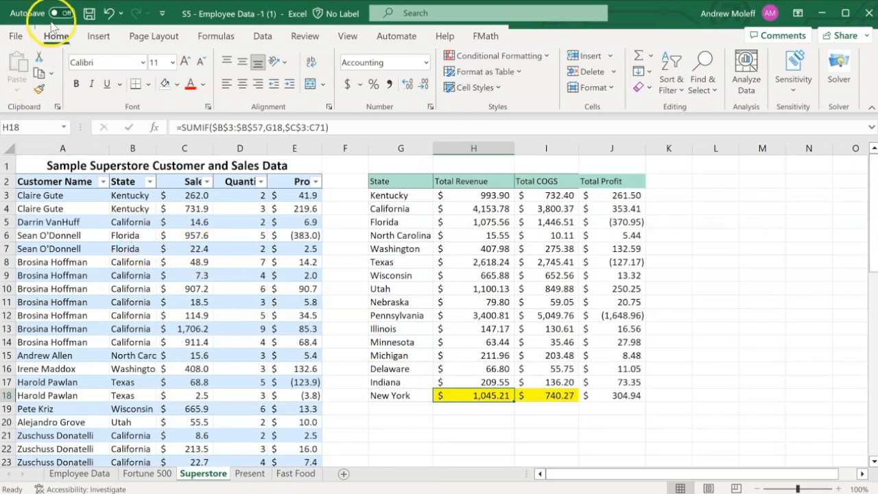
left_click(39, 88)
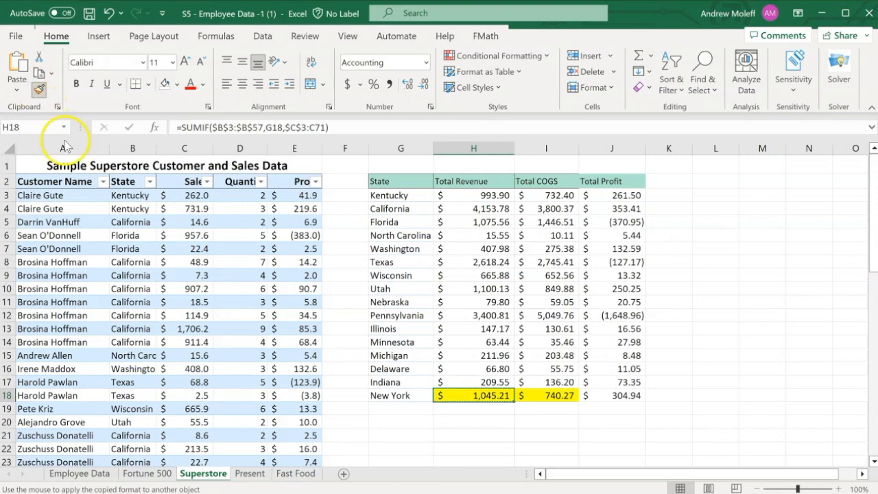
left_click(400, 394)
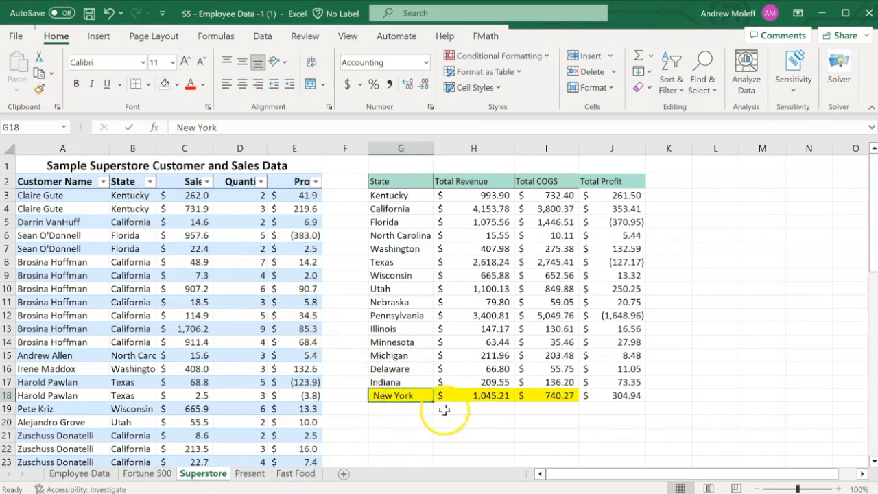
left_click(400, 408)
left_click(396, 395)
left_click(38, 86)
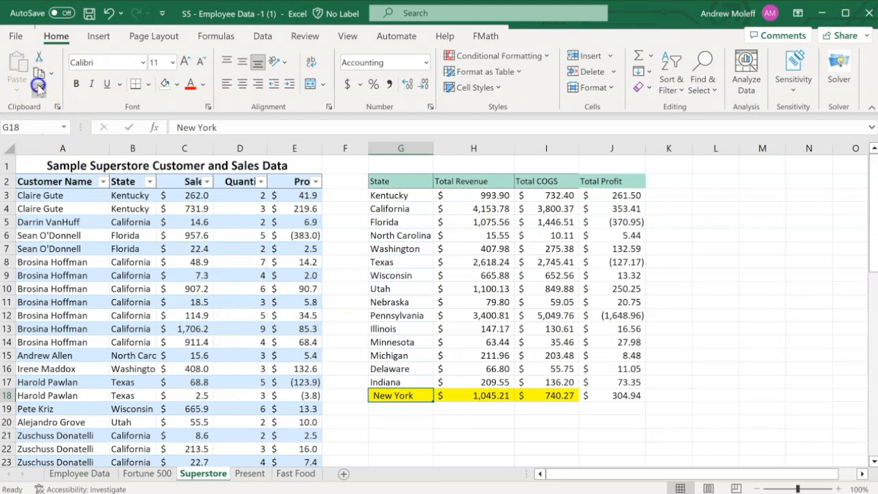
left_click(617, 395)
left_click(553, 420)
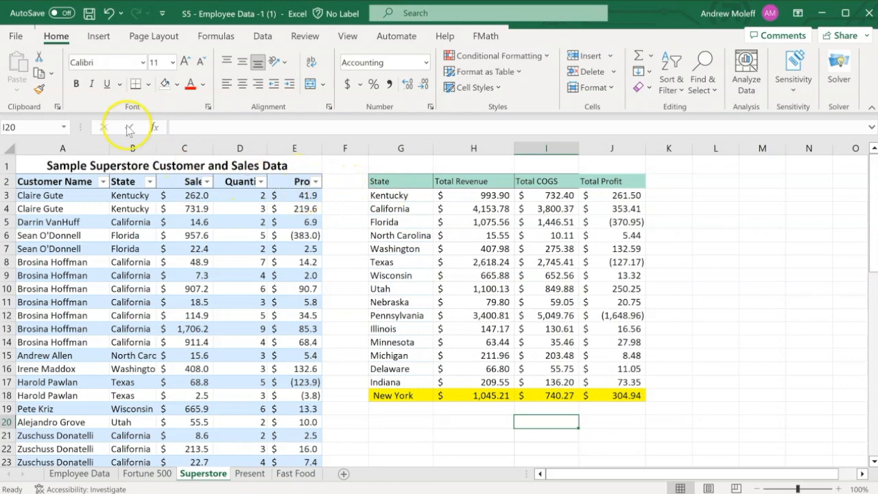
- Copy the Profit header's formatting from E2 to the summary headers in G2:J2 with Format Painter
left_click(287, 182)
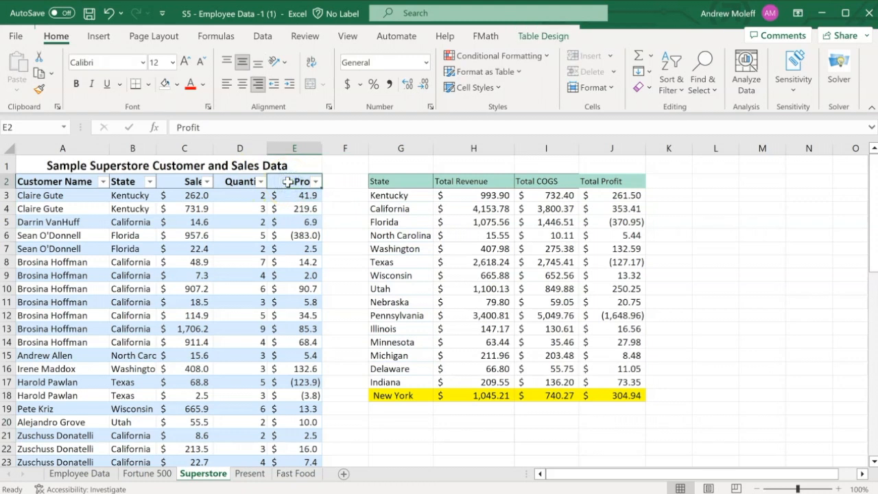
left_click(39, 89)
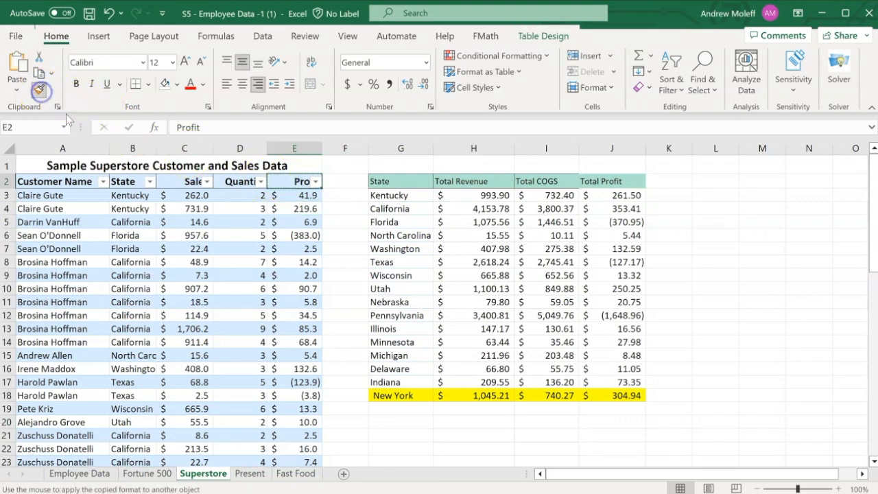
left_click(387, 182)
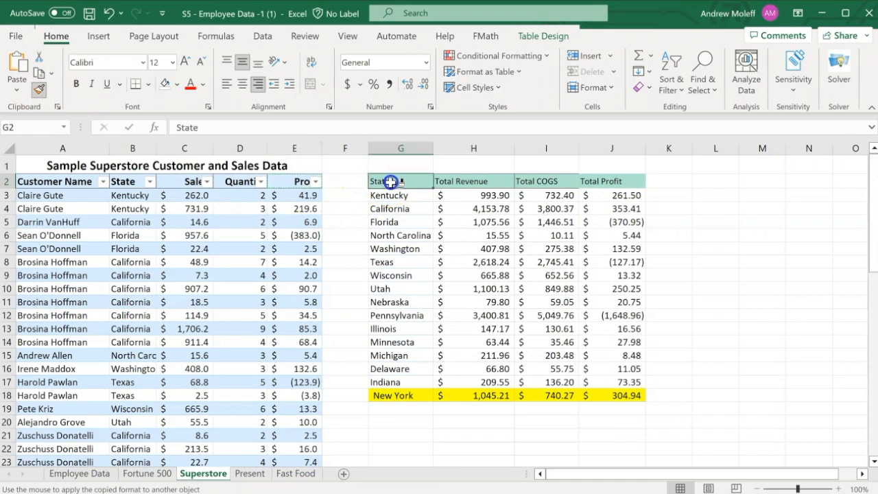
left_click_drag(411, 181, 590, 180)
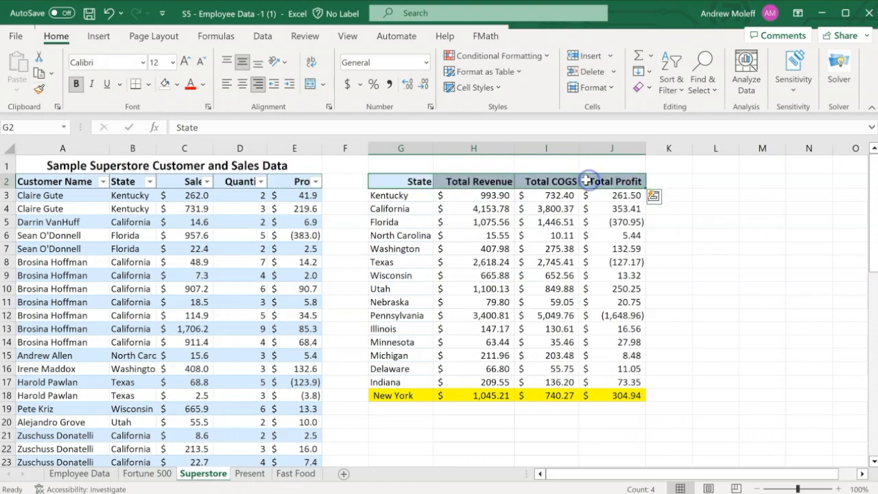
left_click(469, 259)
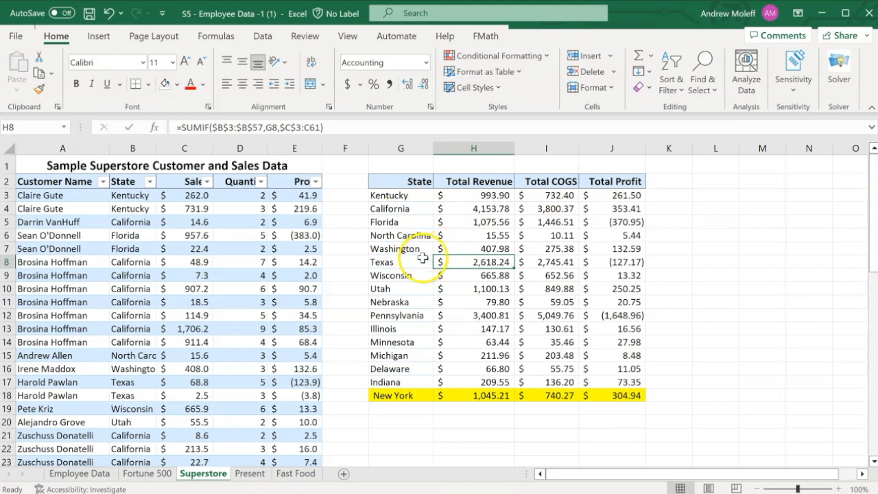
left_click(356, 358)
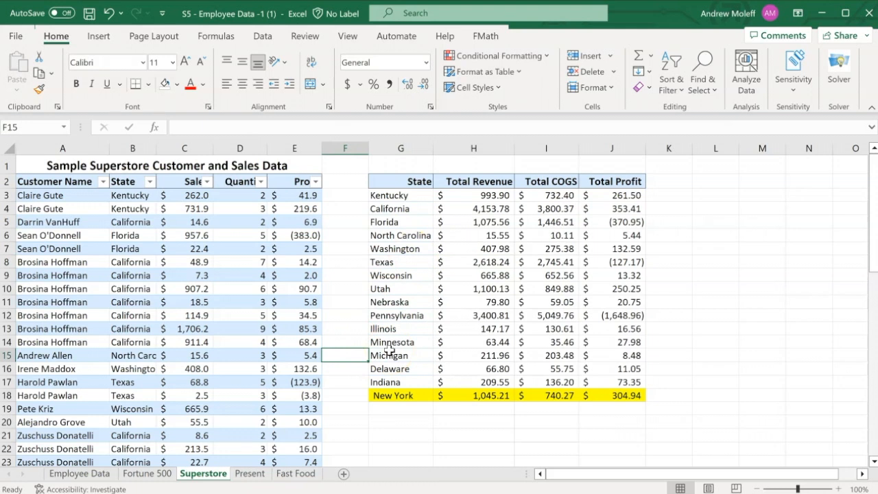
- Left-align the State header in G2 of the summary table
left_click(415, 181)
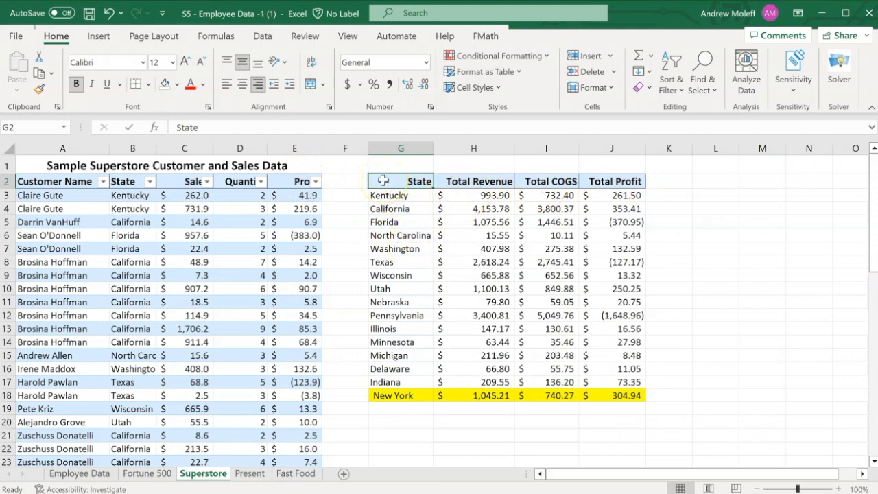
left_click(350, 204)
left_click(388, 181)
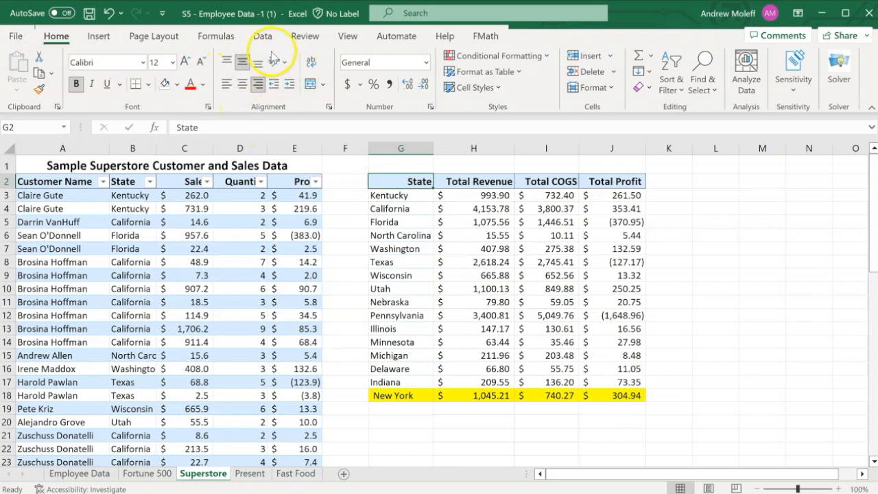
left_click(227, 85)
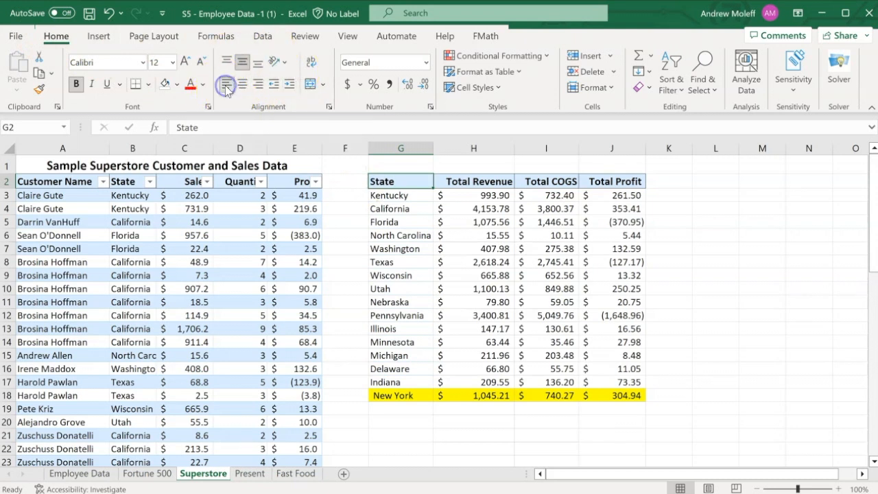
left_click(331, 249)
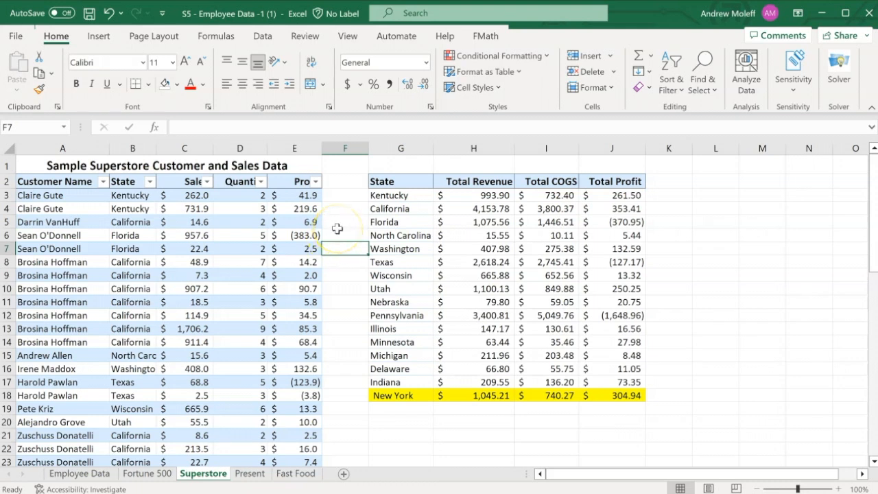
- Check the unrounded sales value stored in C3 against its displayed format
left_click(189, 195)
left_click(295, 195)
left_click(190, 195)
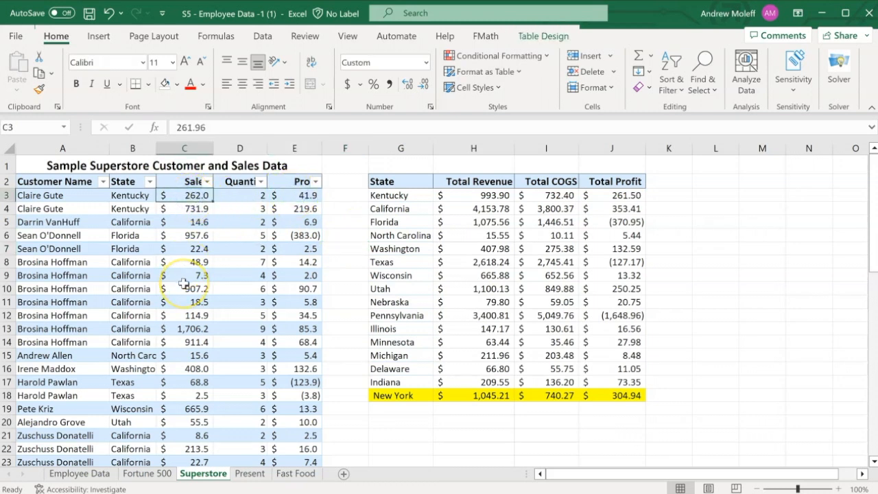
left_click(212, 127)
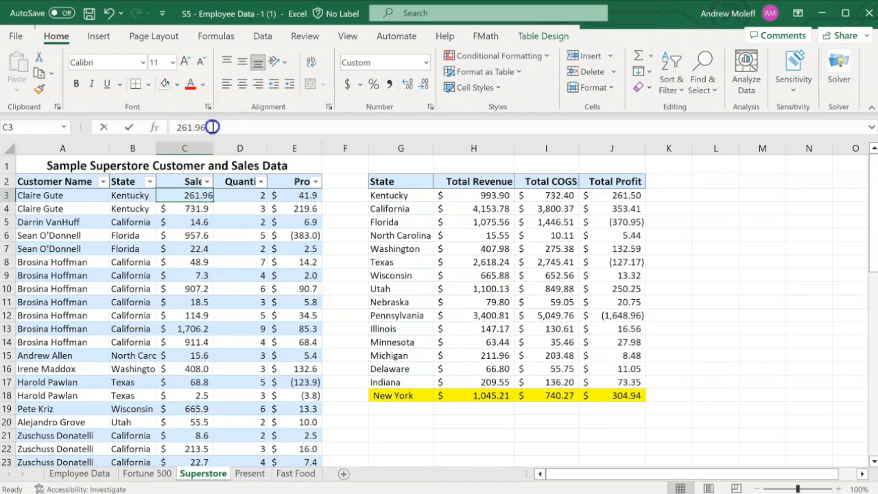
left_click(182, 315)
- Format the Sales values in C3:C57 as Accounting with two decimal places
left_click(181, 200)
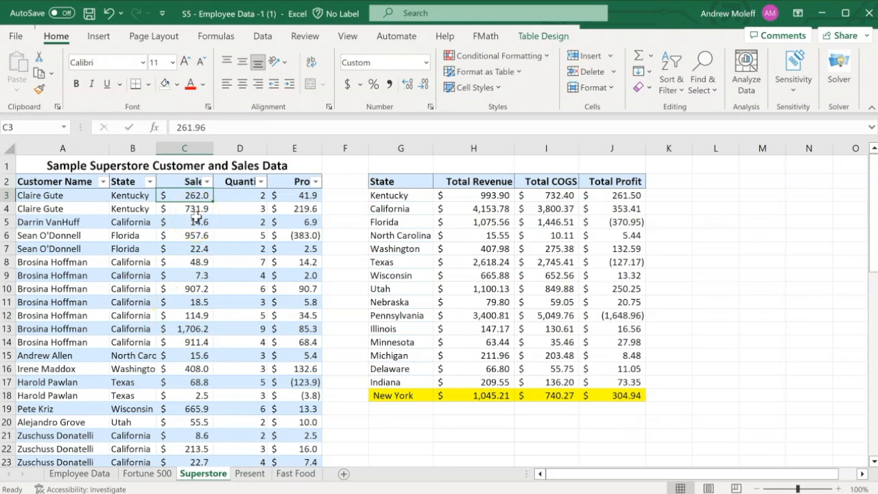
key("ctrl+shift+Down")
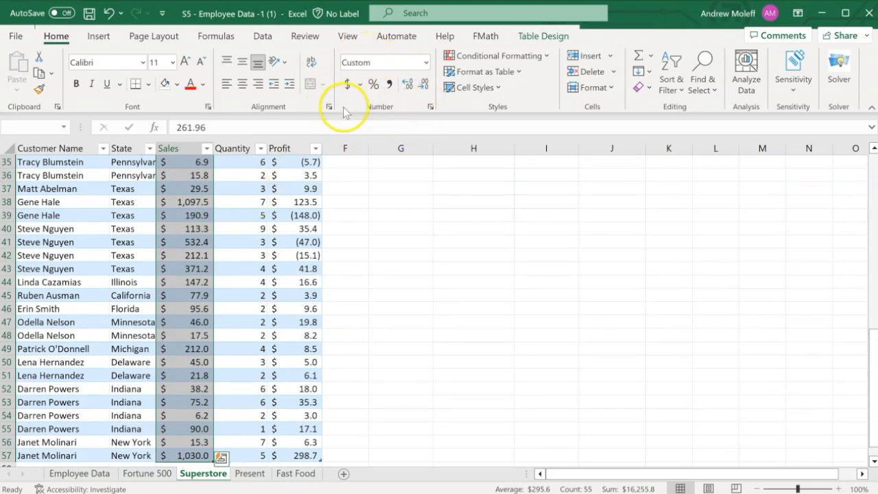
left_click(408, 91)
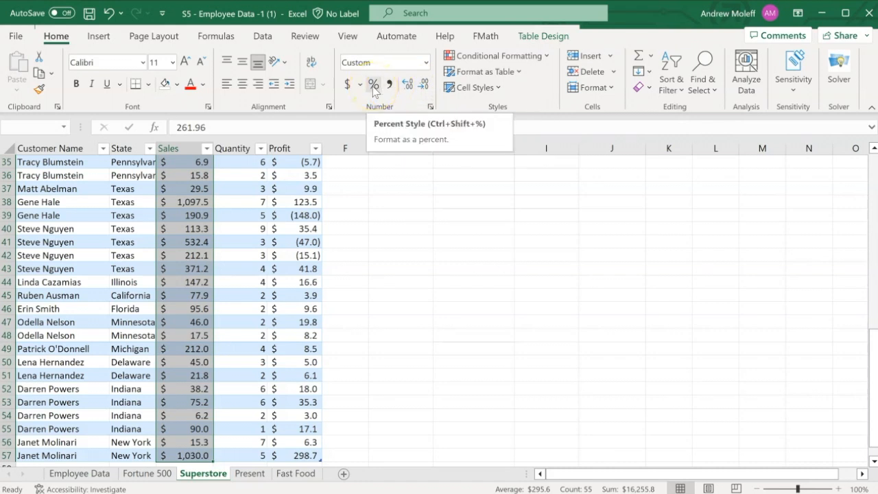
left_click(425, 62)
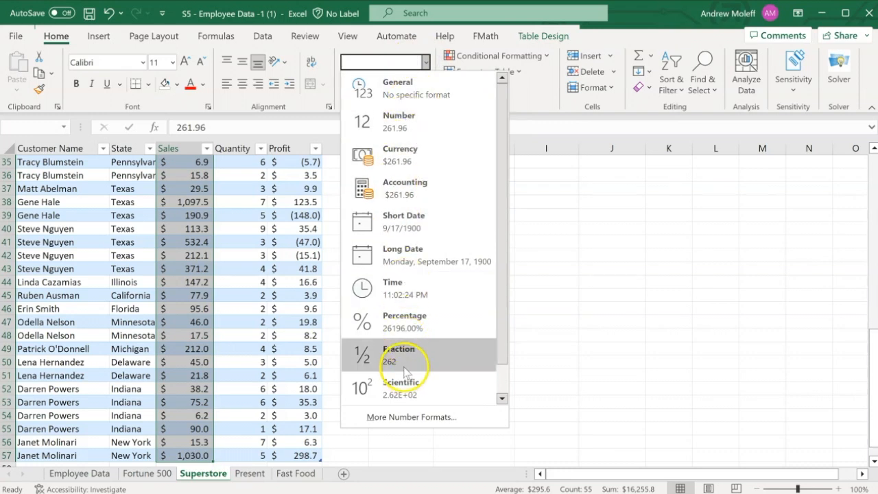
left_click(329, 118)
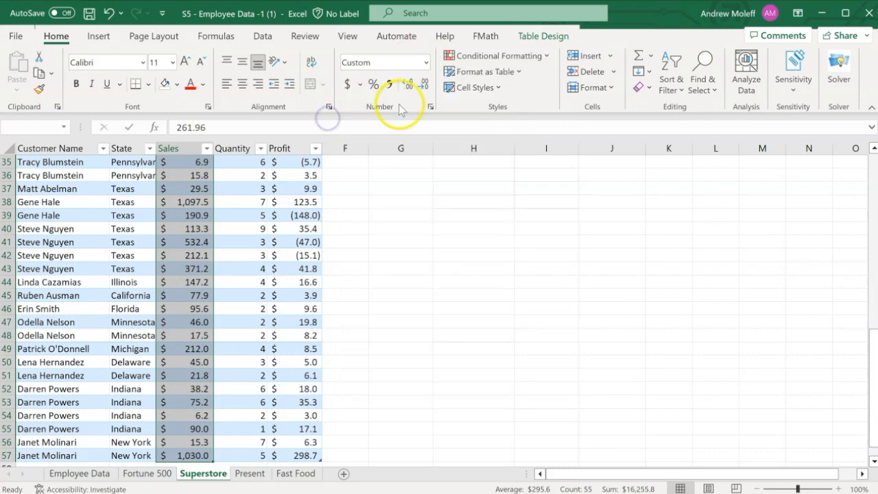
key("ctrl+z")
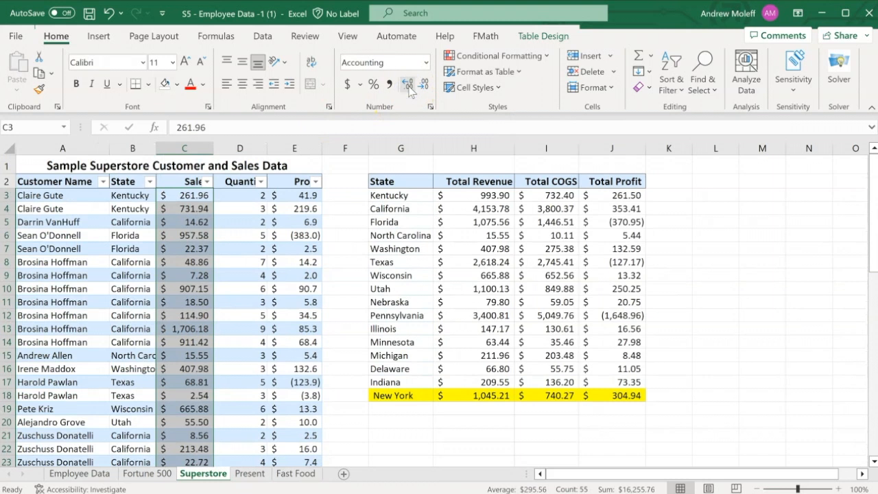
left_click(229, 233)
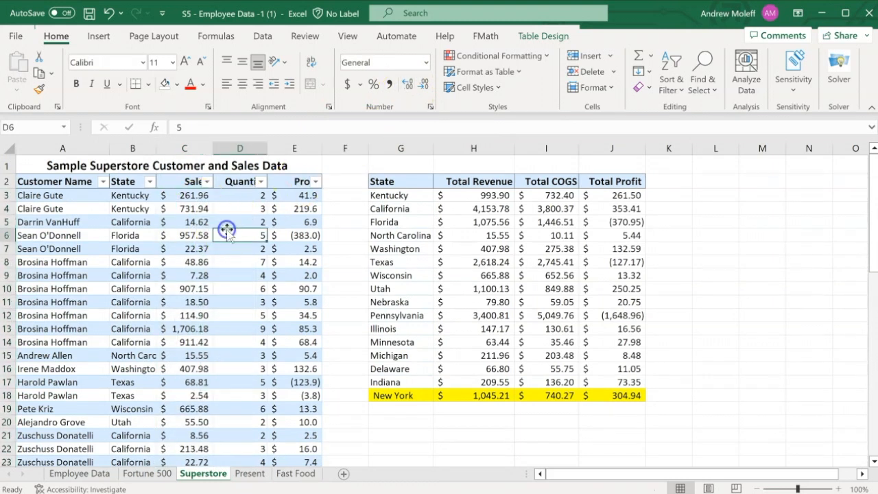
- Increase the decimals of the Profit values in E3:E57 to two places
left_click(295, 195)
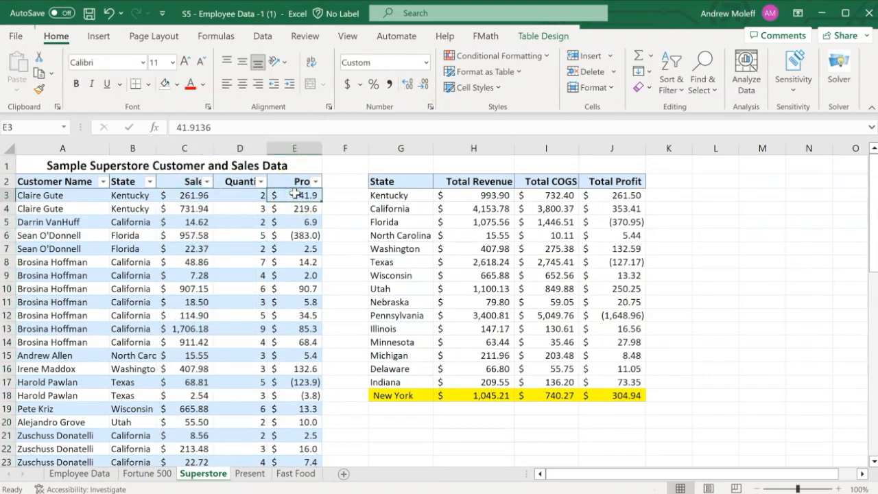
left_click_drag(292, 197, 296, 426)
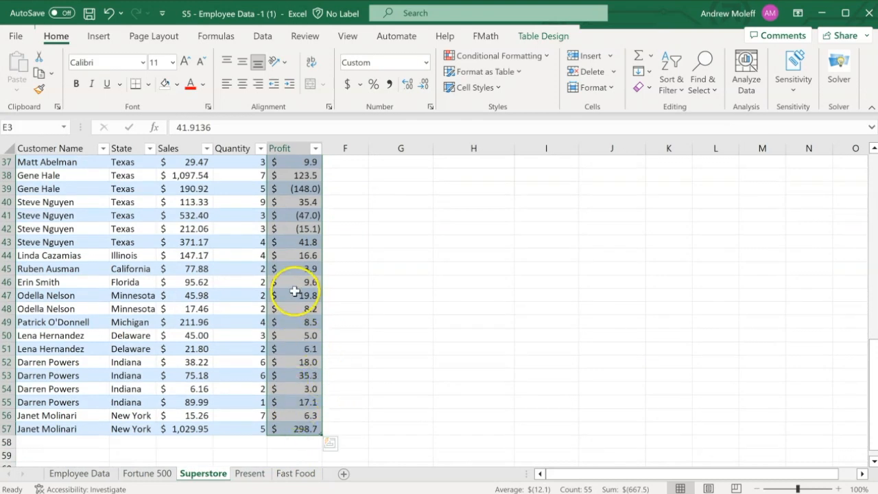
left_click(409, 83)
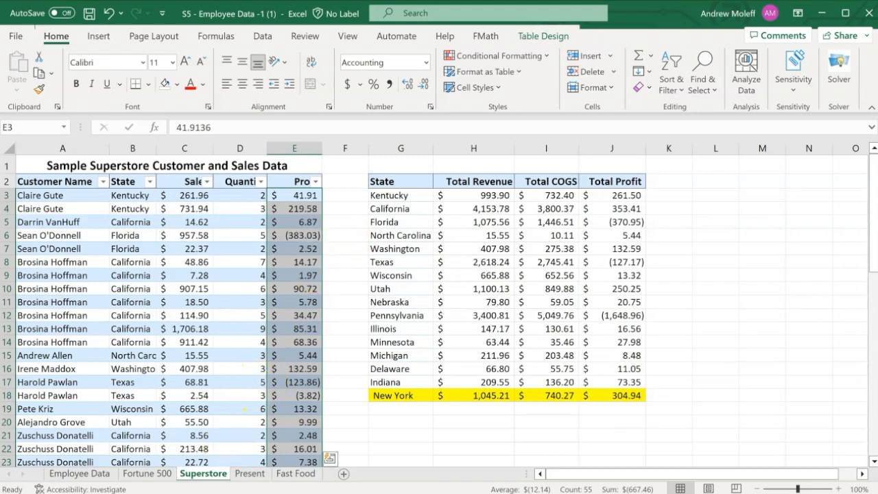
- On the Present sheet, fill the months from January in B2 through December in M2 and auto-fit columns J and L
left_click(248, 473)
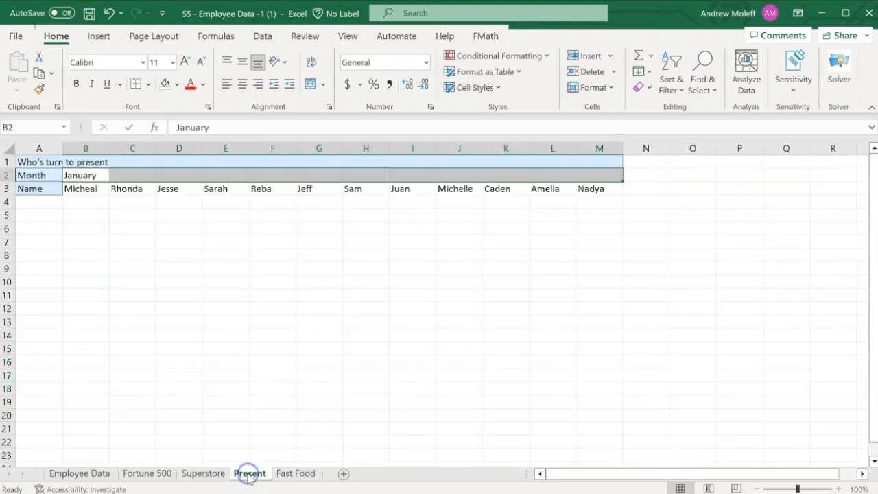
left_click(181, 370)
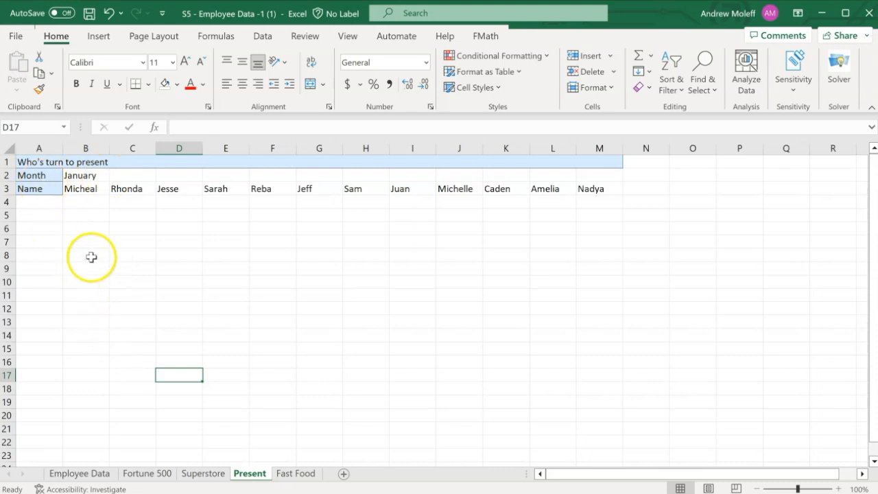
left_click(85, 177)
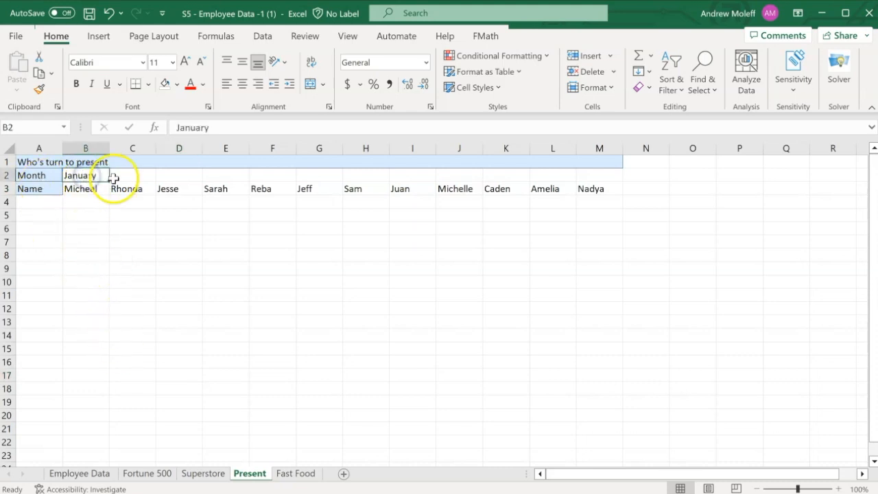
left_click_drag(109, 181, 614, 173)
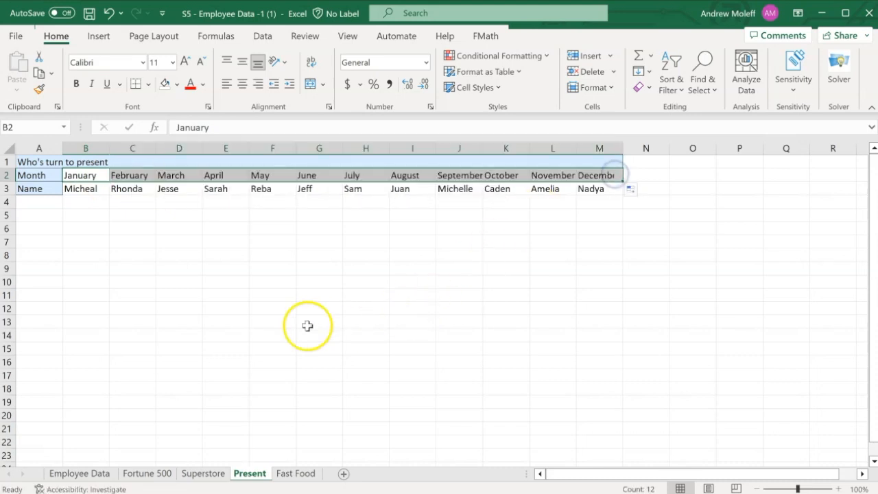
left_click(258, 323)
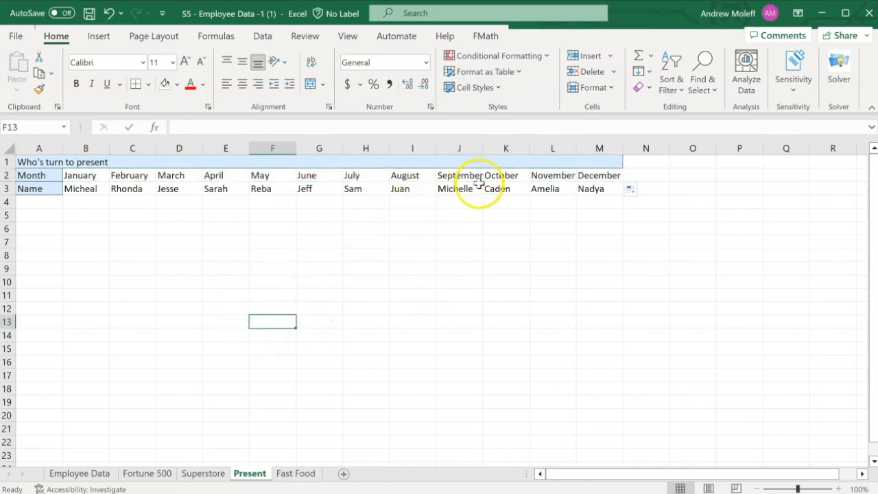
double_click(482, 148)
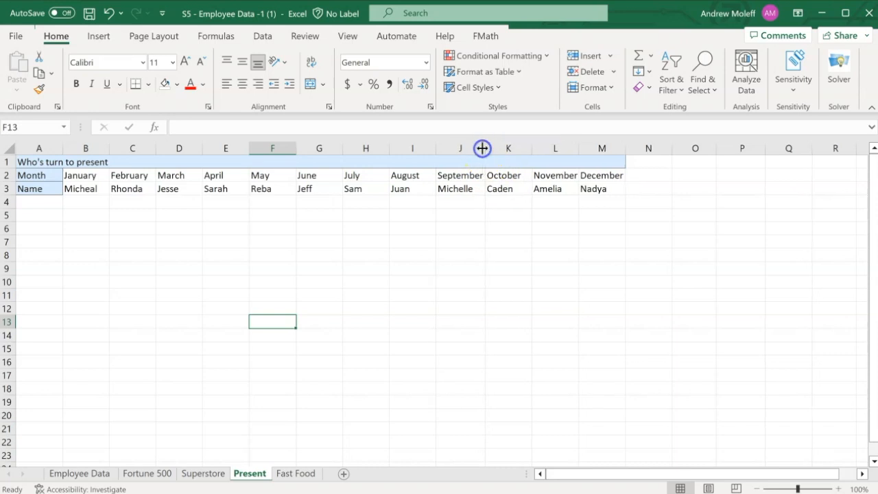
double_click(579, 148)
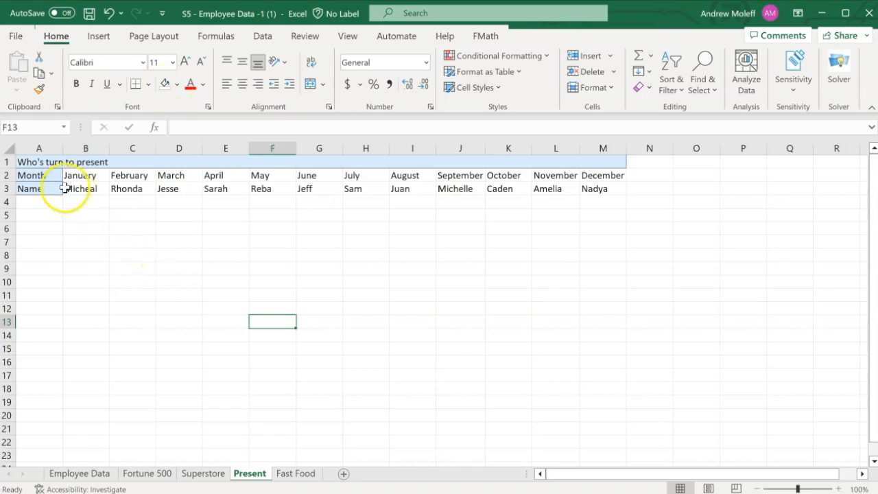
- Apply the Heading 1 cell style to row 1 containing the title "Who's turn to present"
left_click(5, 162)
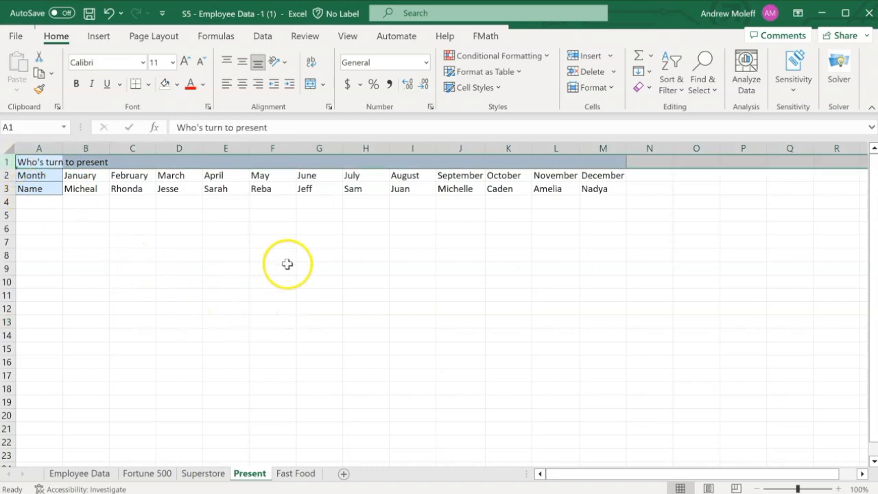
left_click(499, 88)
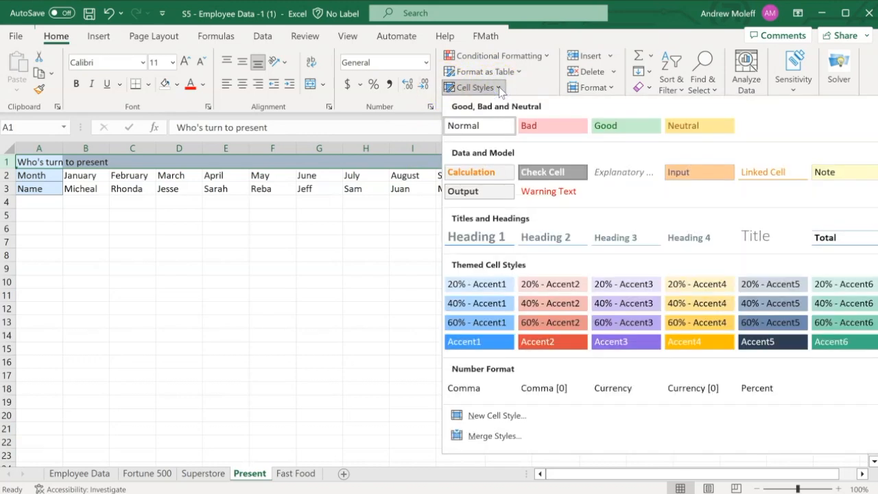
left_click(466, 241)
left_click(336, 272)
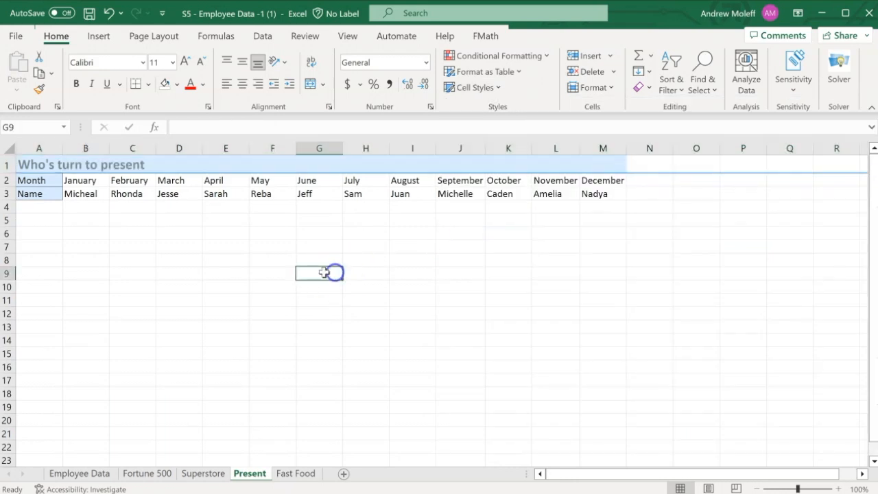
left_click(36, 168)
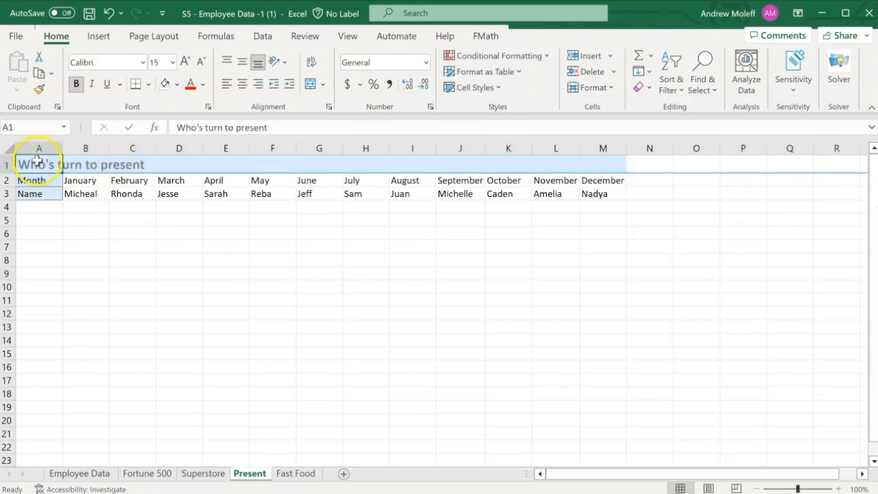
left_click(98, 312)
- Angle the month headers in B2:M2 counterclockwise
left_click(91, 179)
left_click_drag(90, 180, 604, 180)
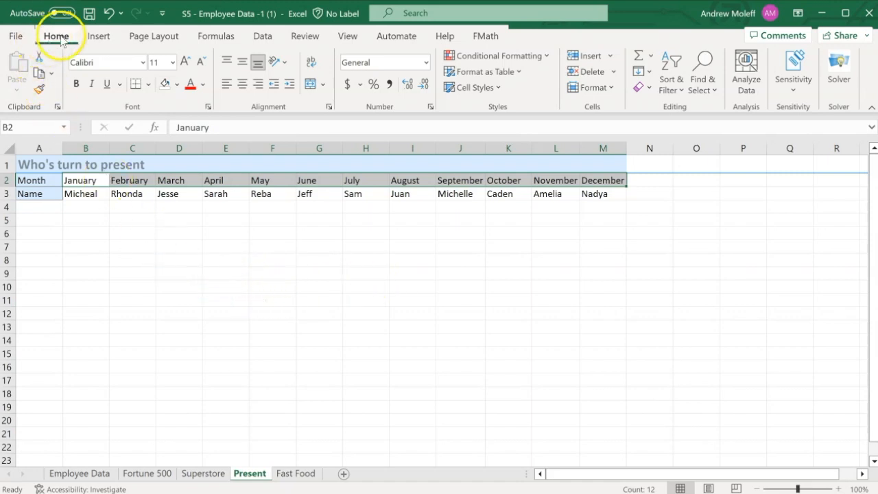
left_click(283, 61)
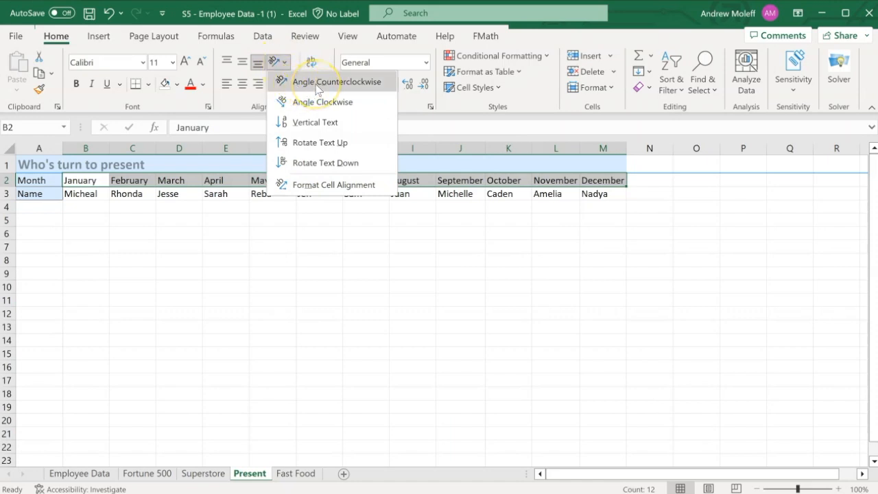
left_click(306, 123)
left_click(329, 85)
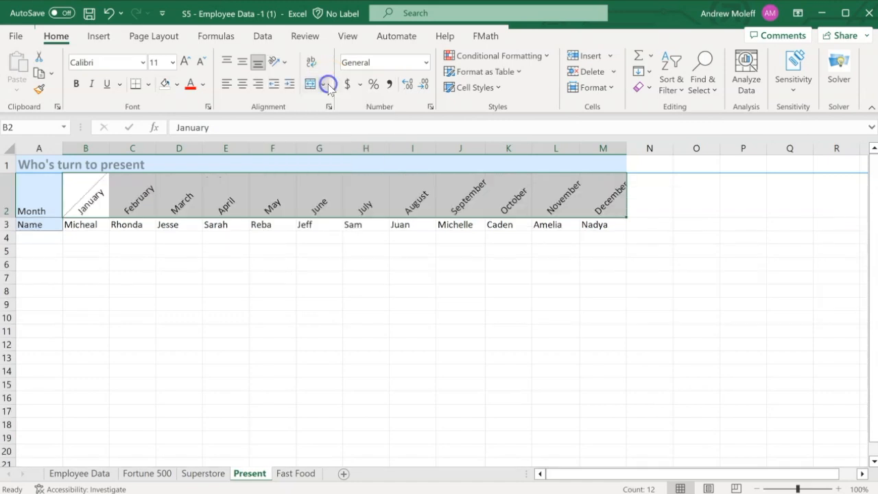
left_click(190, 302)
left_click_drag(593, 200, 96, 200)
left_click(102, 355)
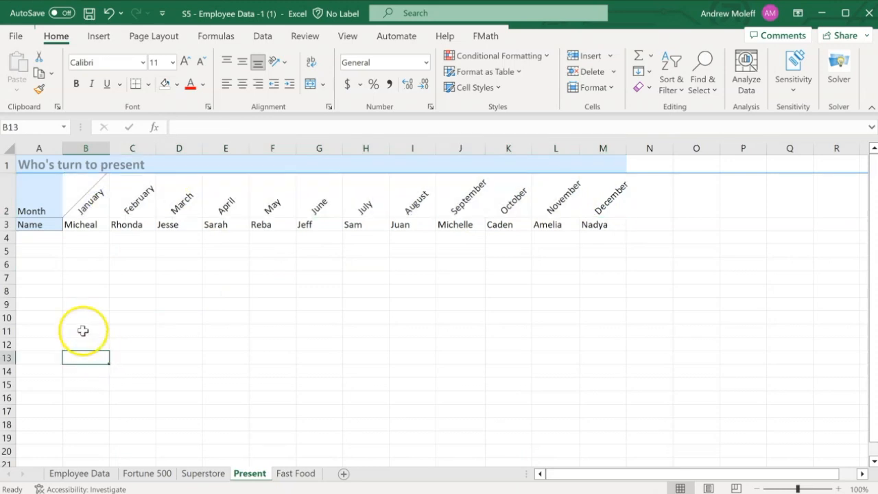
- Apply the Input cell style to the angled month headers in B2:M2
left_click_drag(80, 203, 594, 202)
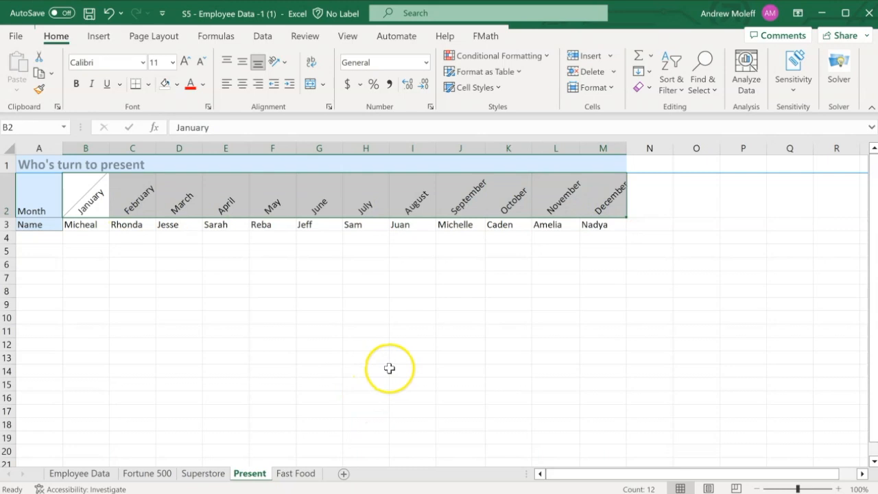
left_click(501, 89)
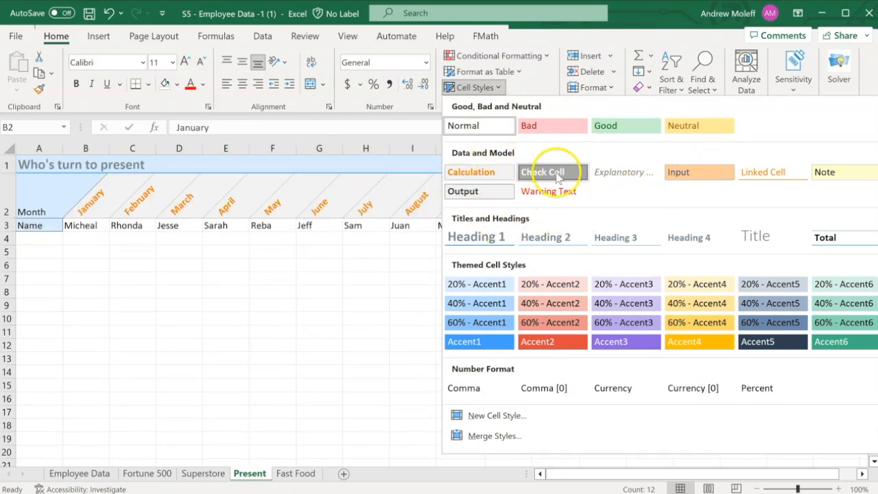
left_click(690, 177)
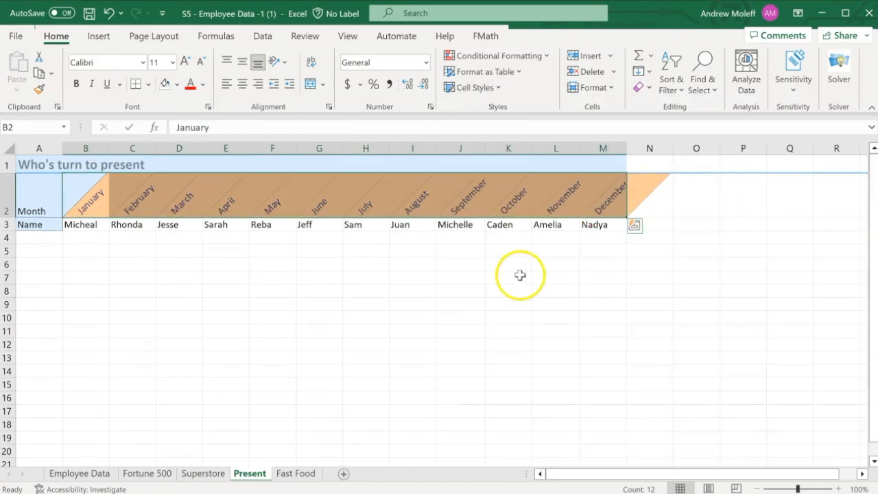
left_click(452, 292)
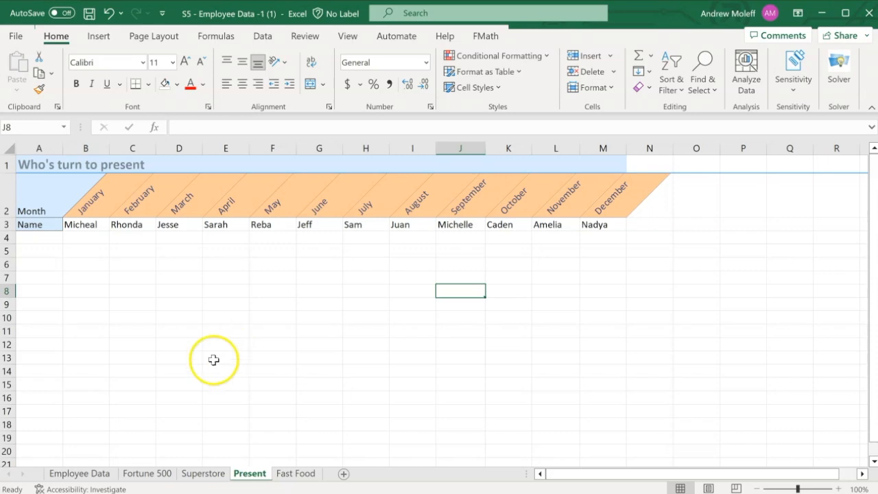
- On the Employee Data sheet, left-align the First Name column to match the Last Name column
left_click(76, 477)
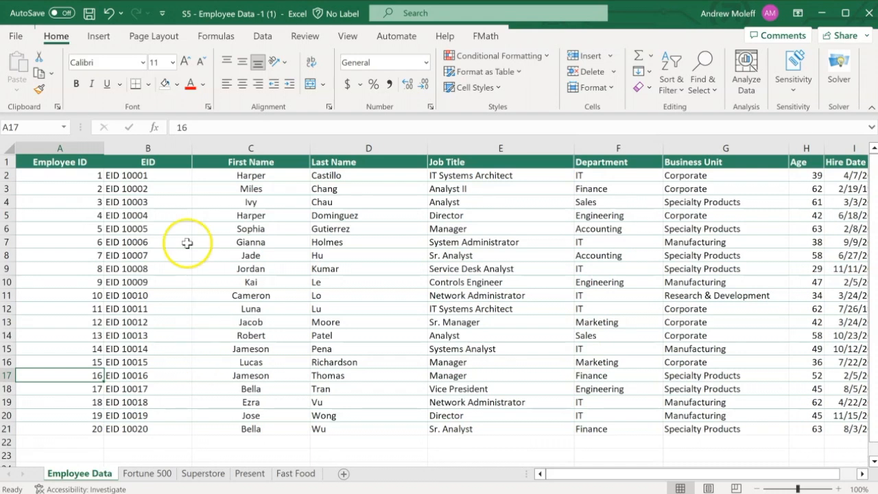
left_click(245, 147)
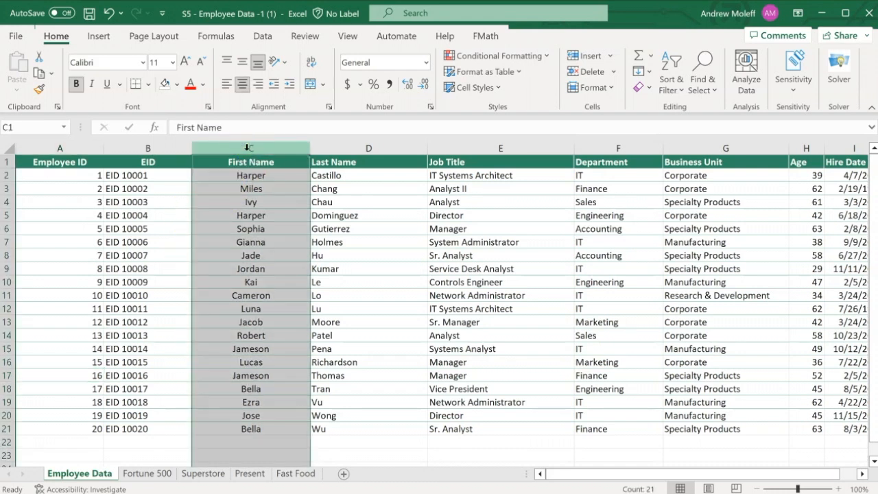
left_click(366, 146)
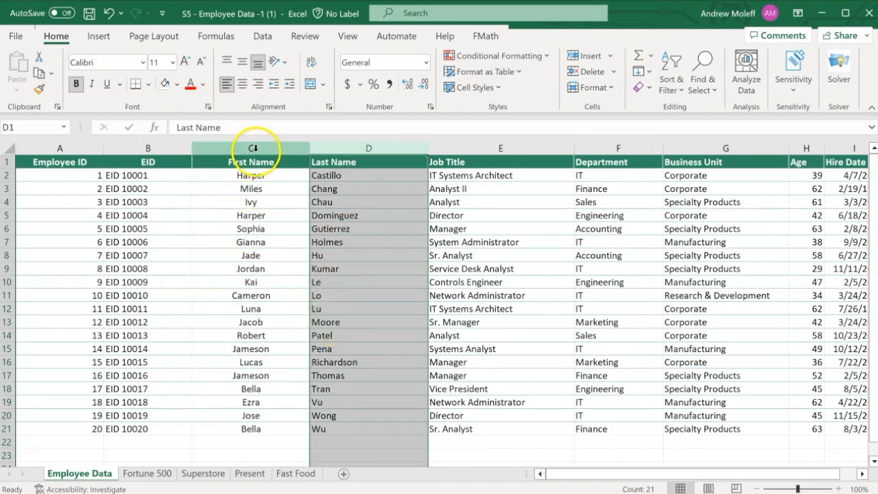
left_click(253, 147)
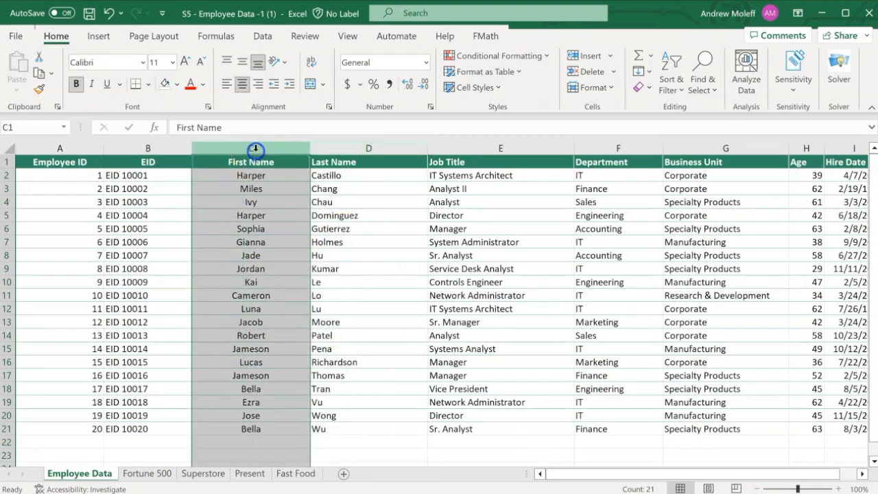
left_click(226, 84)
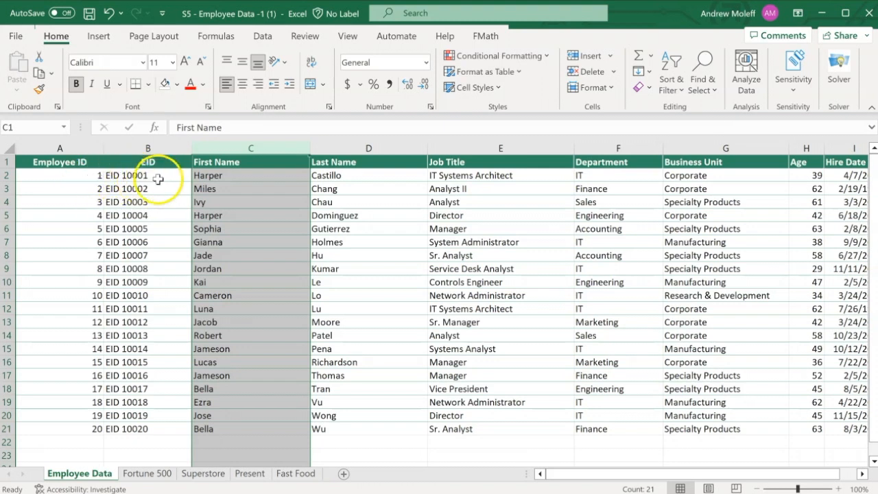
- Left-align the Employee ID column
left_click_drag(86, 177, 118, 177)
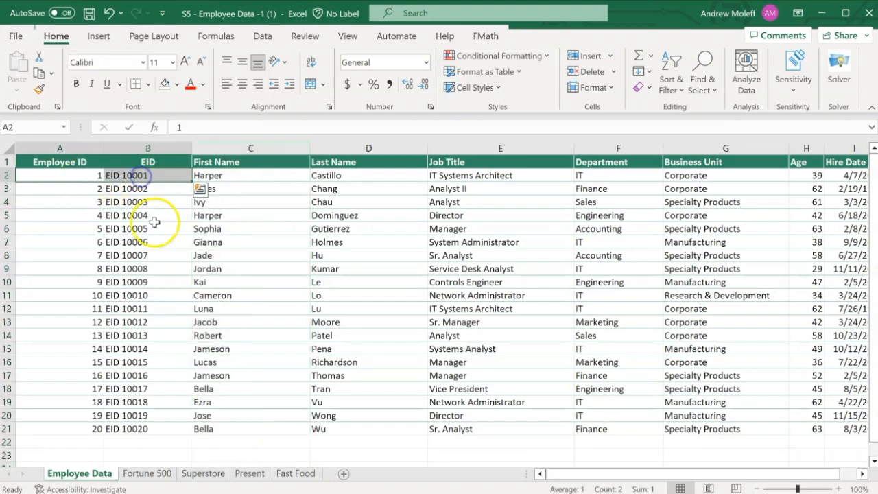
left_click(160, 228)
left_click(62, 148)
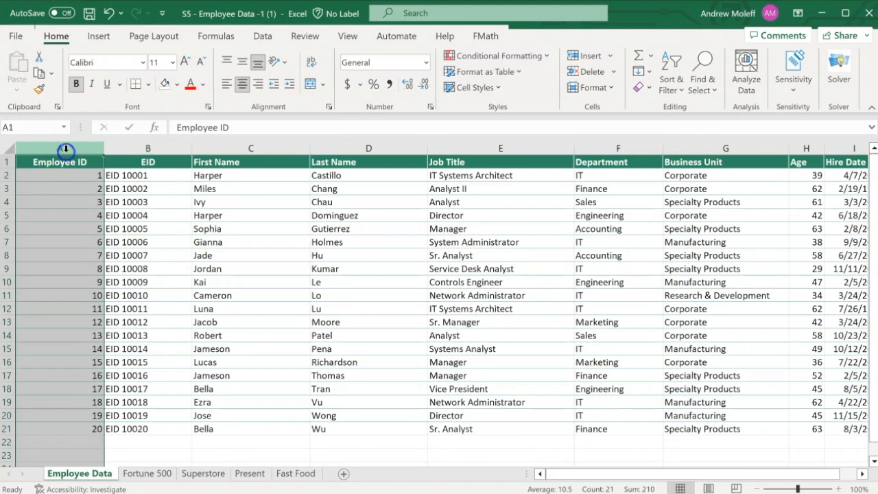
left_click(226, 83)
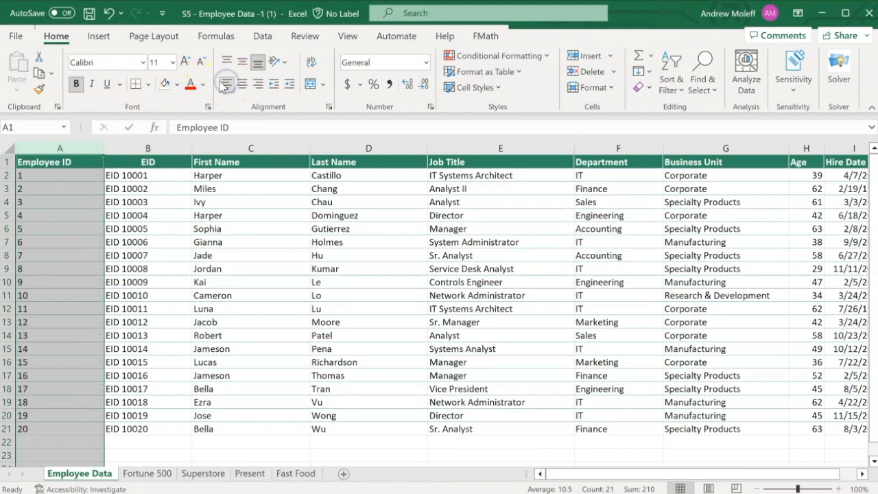
left_click(164, 282)
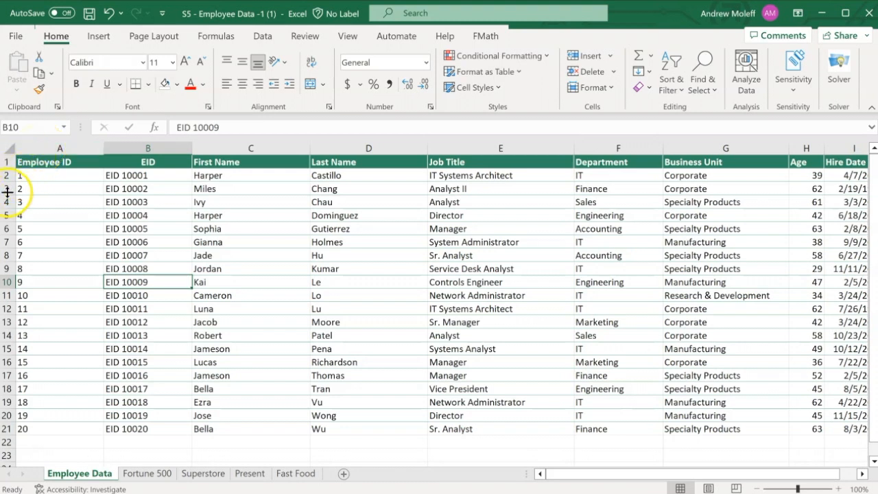
- Center the contents of the Employee ID column and auto-fit its width
left_click(60, 149)
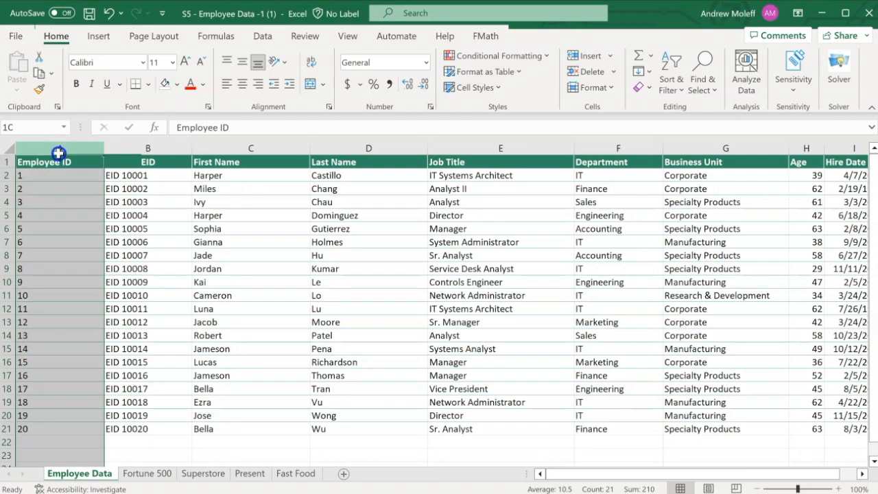
left_click(242, 84)
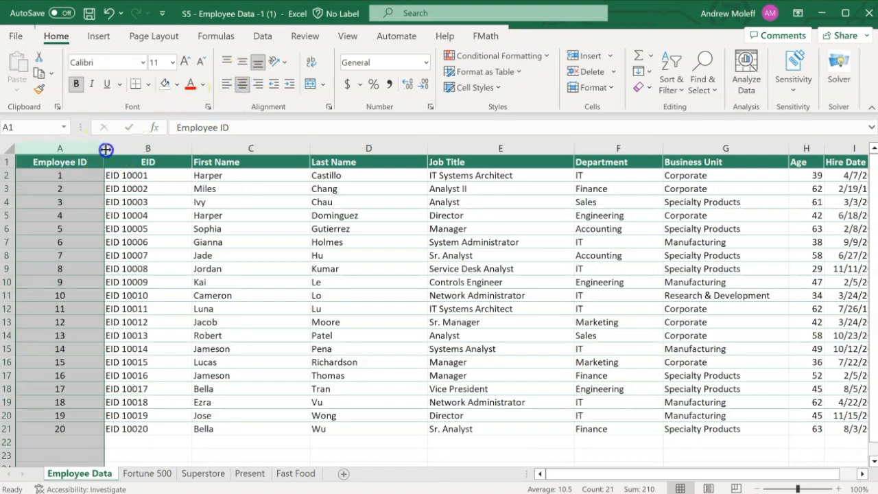
double_click(106, 149)
left_click(94, 265)
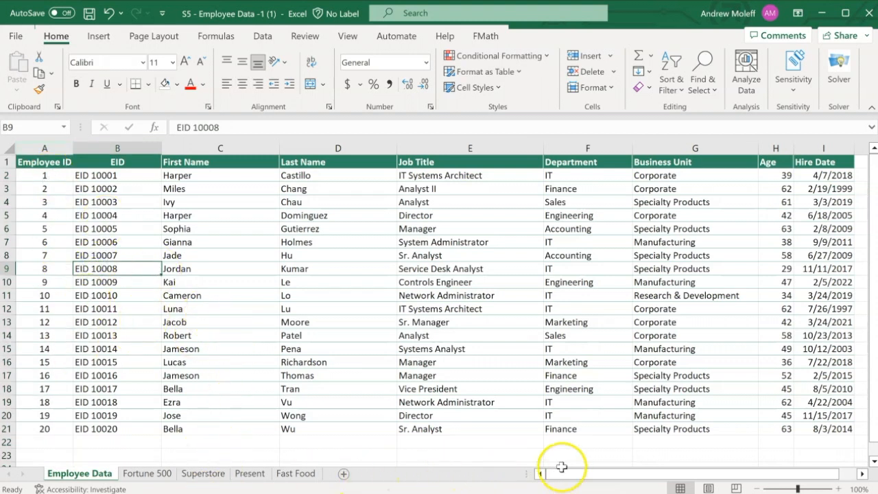
left_click_drag(574, 472, 689, 474)
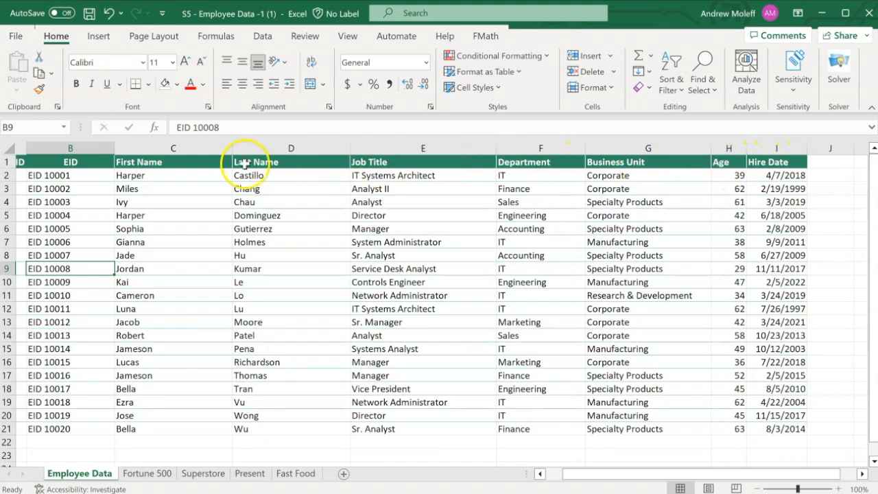
- Left-align the EID header and right-align the Age and Hire Date headers to match the data beneath them
left_click(74, 161)
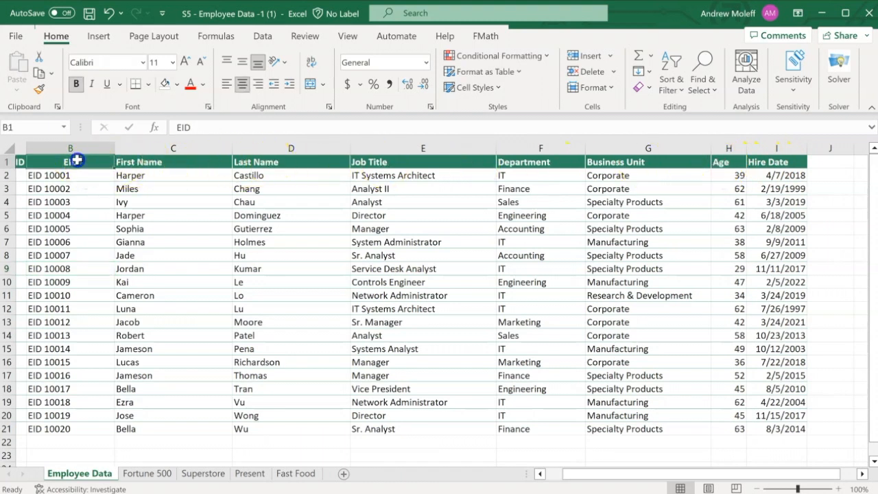
left_click(227, 84)
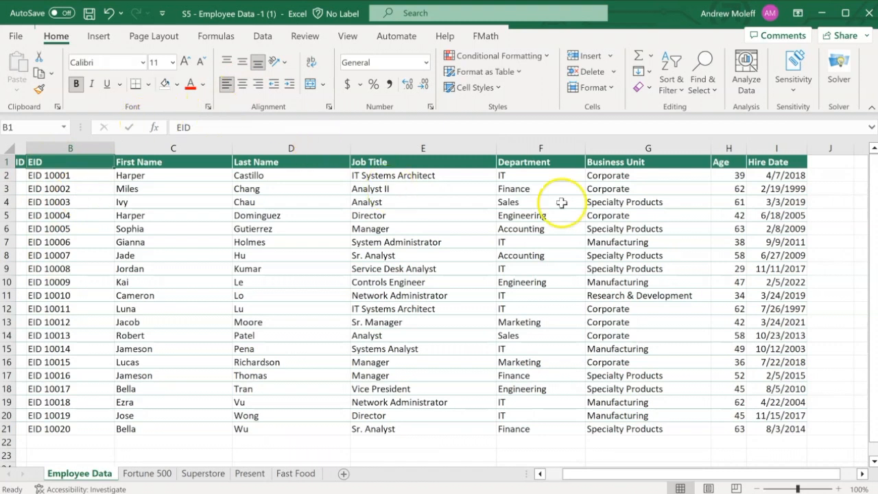
left_click_drag(726, 162, 764, 162)
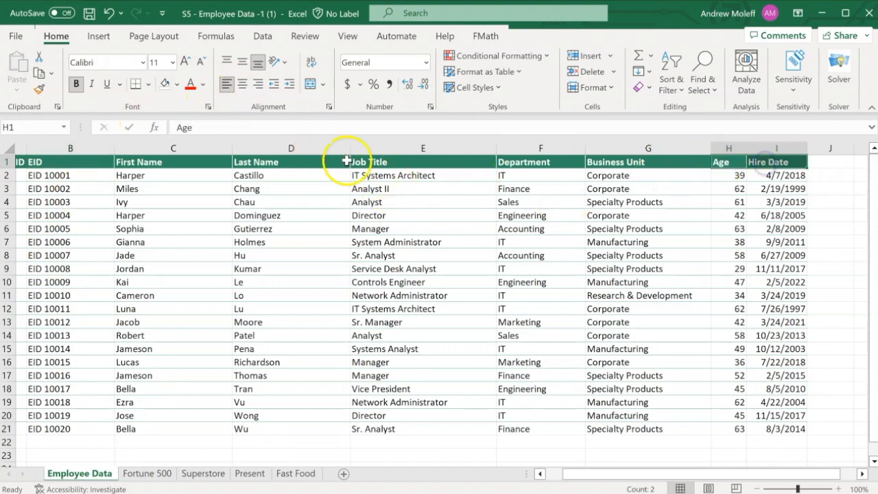
left_click(258, 83)
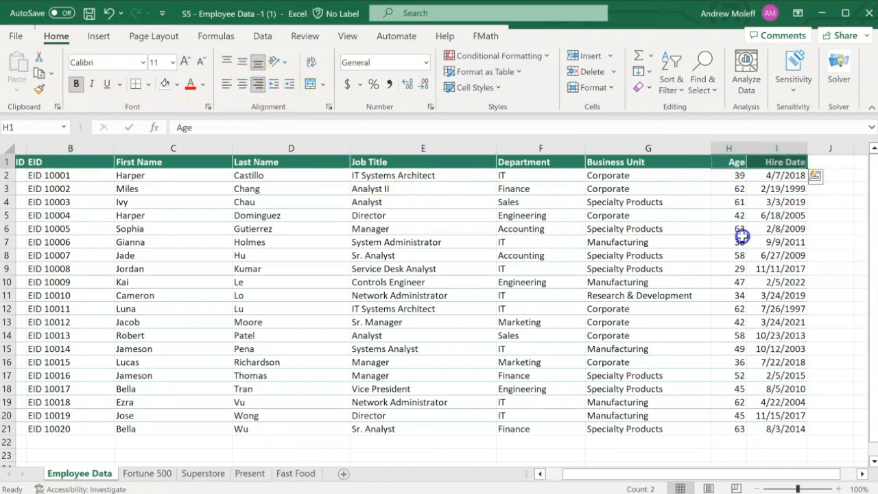
left_click(728, 240)
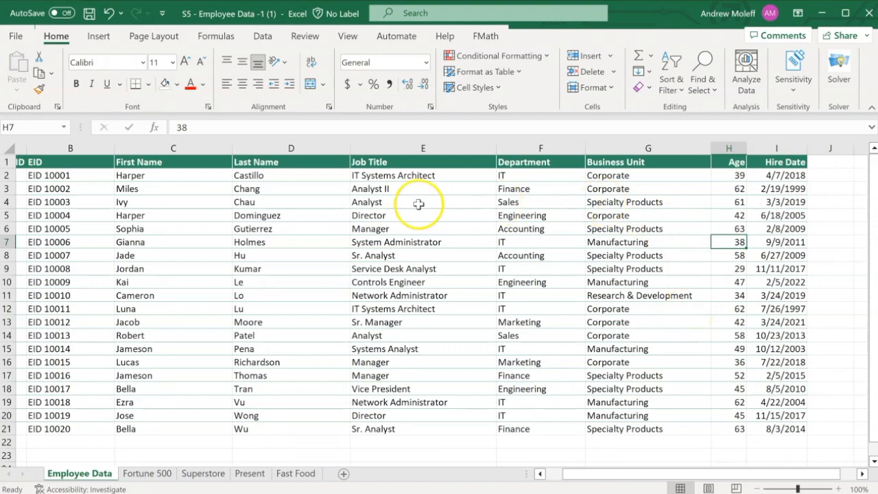
- Indent the EID column by one level, keeping the header in B1 lined up with the IDs in B2:B21
left_click_drag(633, 470, 577, 473)
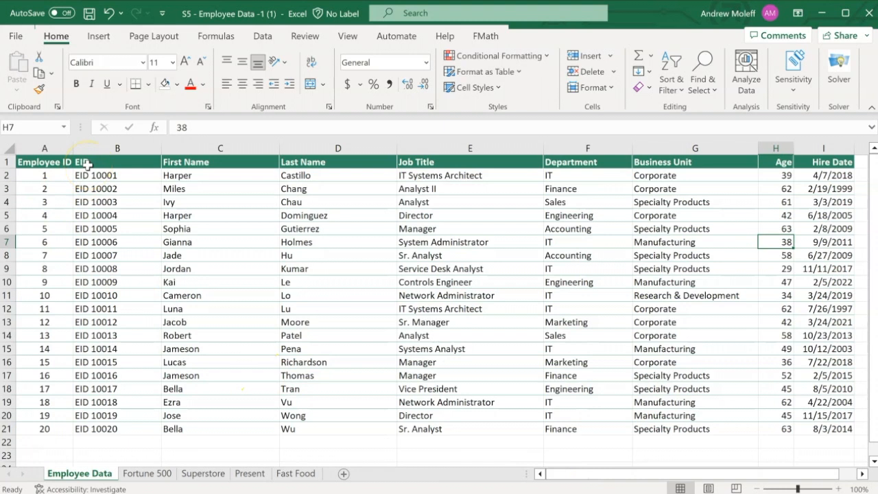
left_click(92, 162)
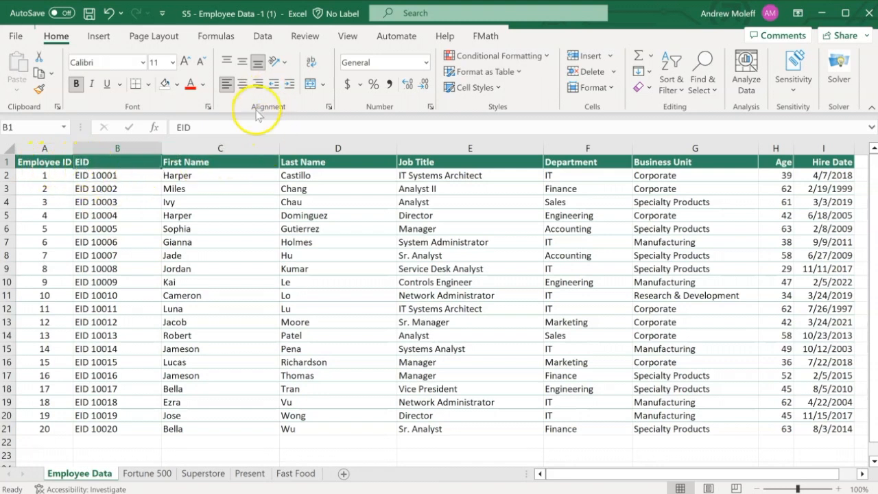
left_click(290, 85)
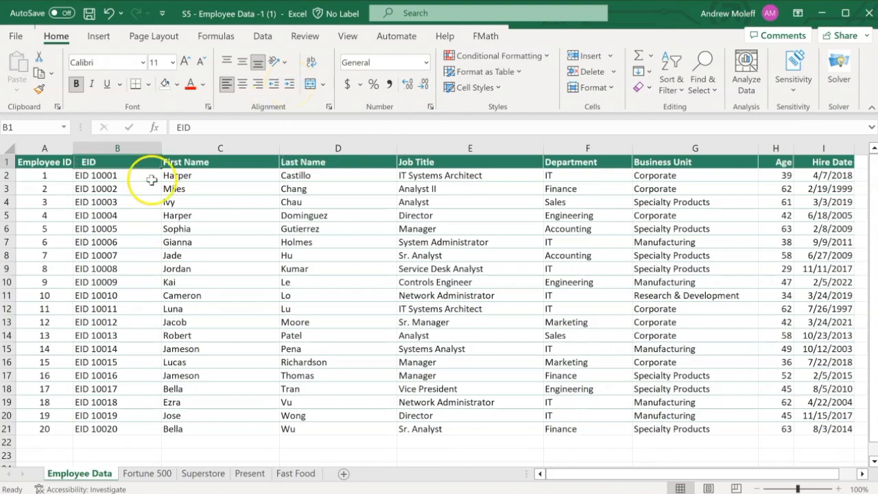
left_click(128, 177)
left_click_drag(103, 168, 96, 429)
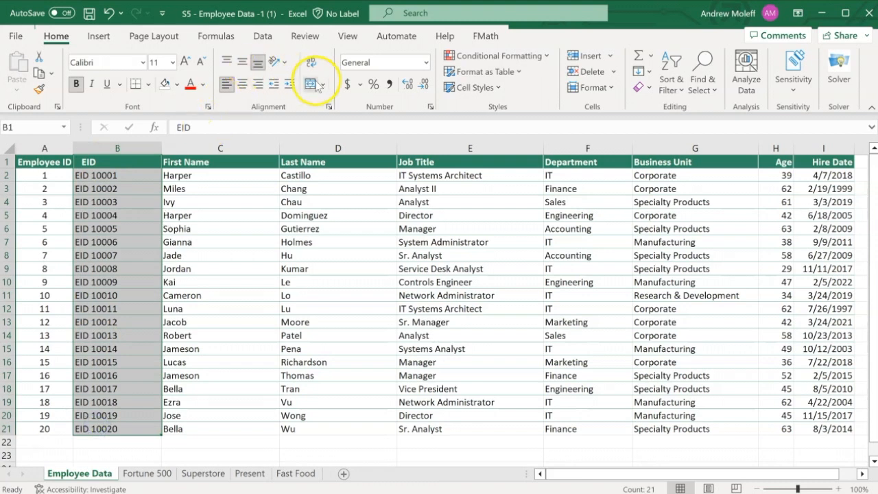
left_click(289, 84)
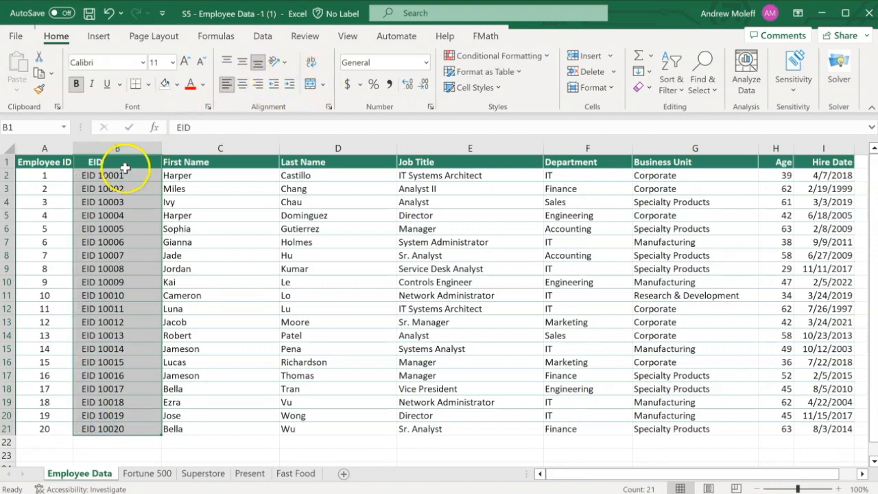
left_click(117, 165)
left_click(272, 83)
left_click(233, 228)
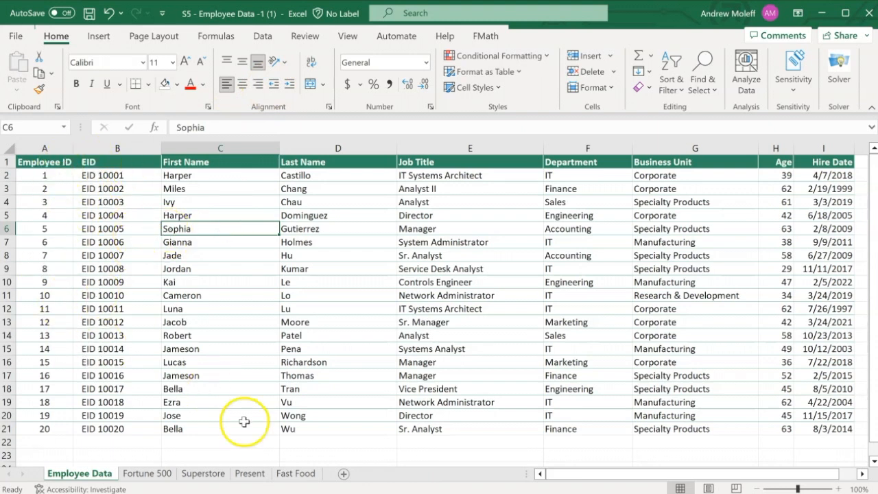
- Define the named range Age for the age values in H2:H21
left_click(567, 474)
left_click_drag(567, 475, 670, 476)
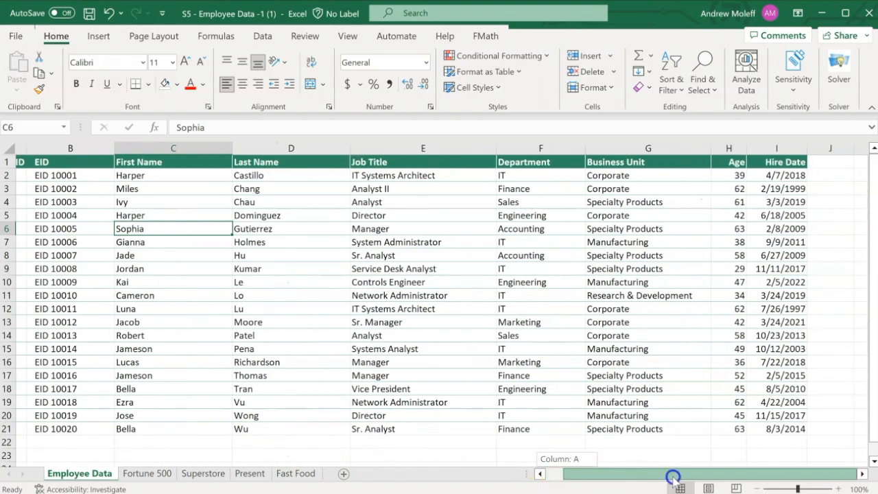
left_click(731, 176)
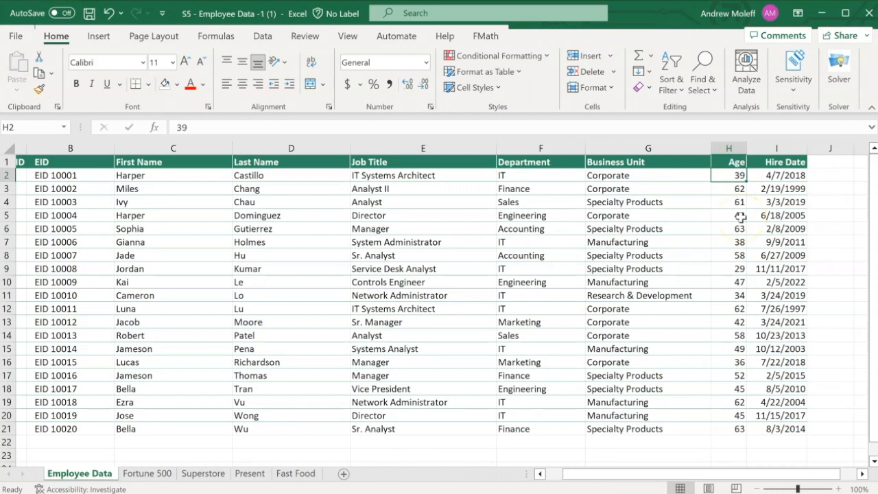
key("ctrl+shift+Down")
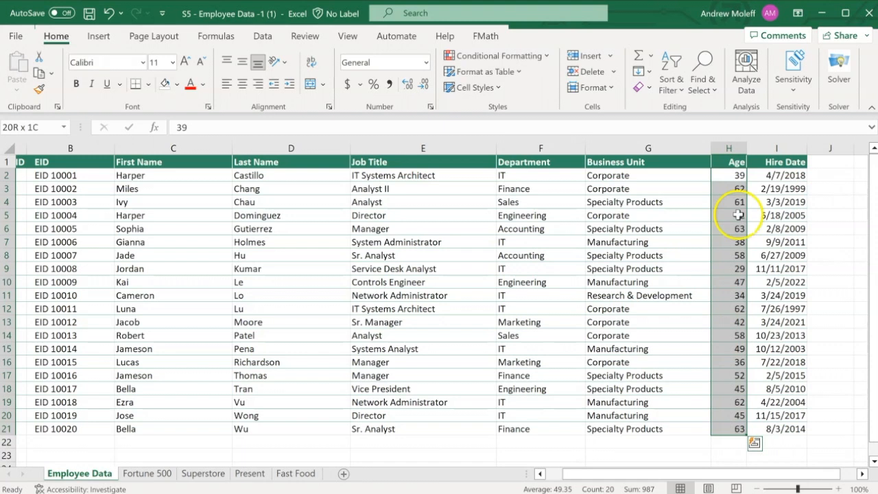
left_click(49, 131)
left_click(48, 132)
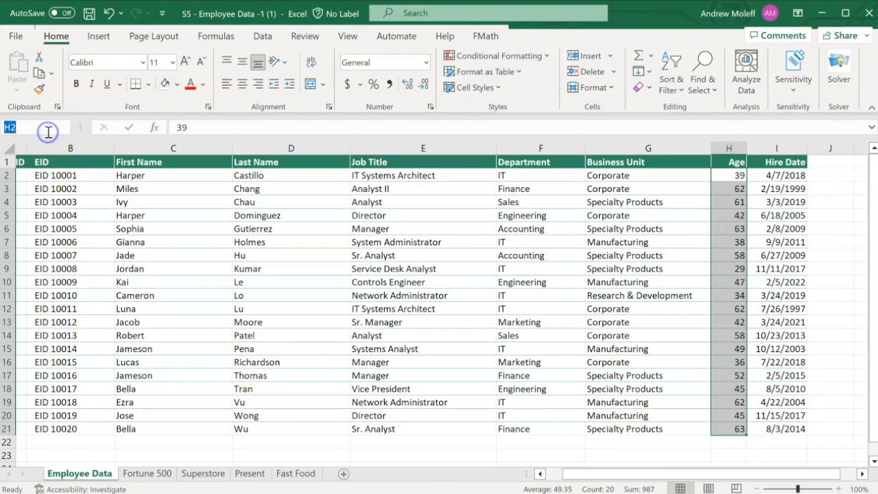
double_click(45, 129)
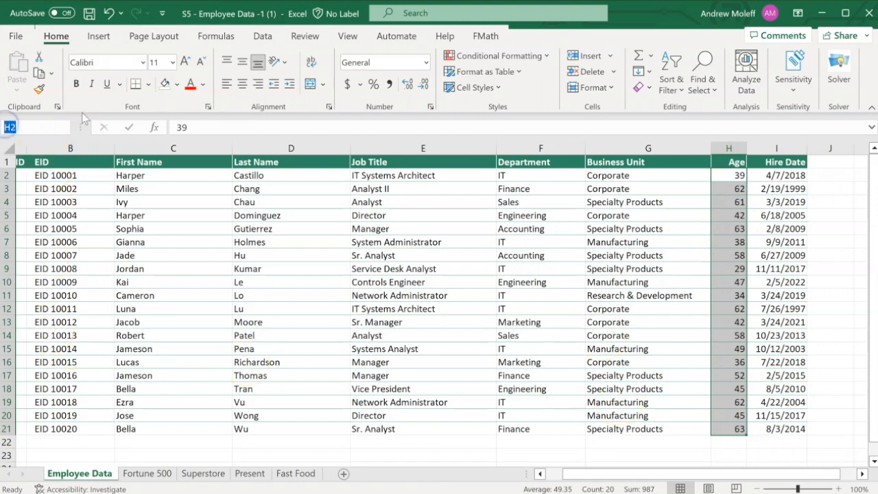
type("h2:h21")
key("Return")
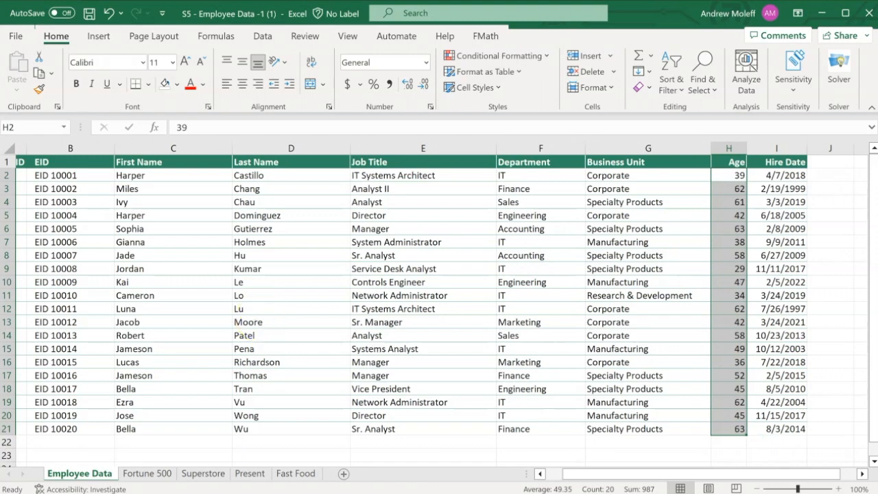
left_click(23, 128)
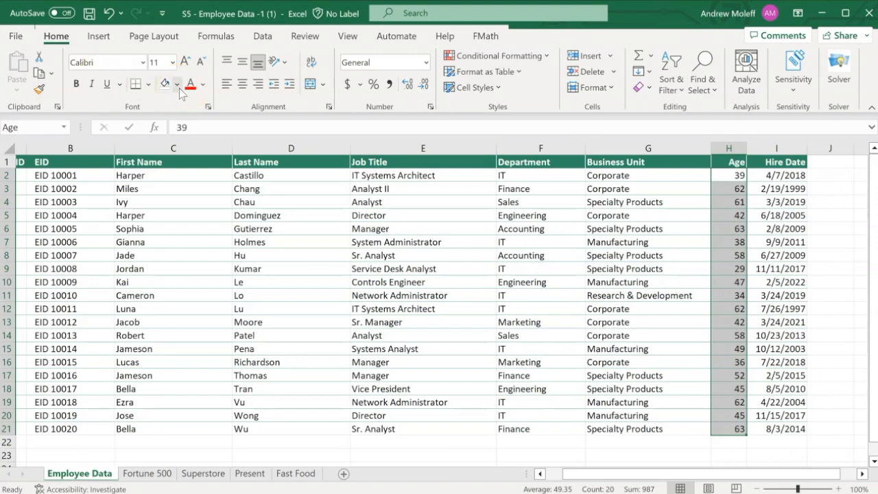
left_click(487, 413)
- Enter the label Average Age in K2 and widen column K to fit it with a little extra room
left_click_drag(594, 478, 661, 474)
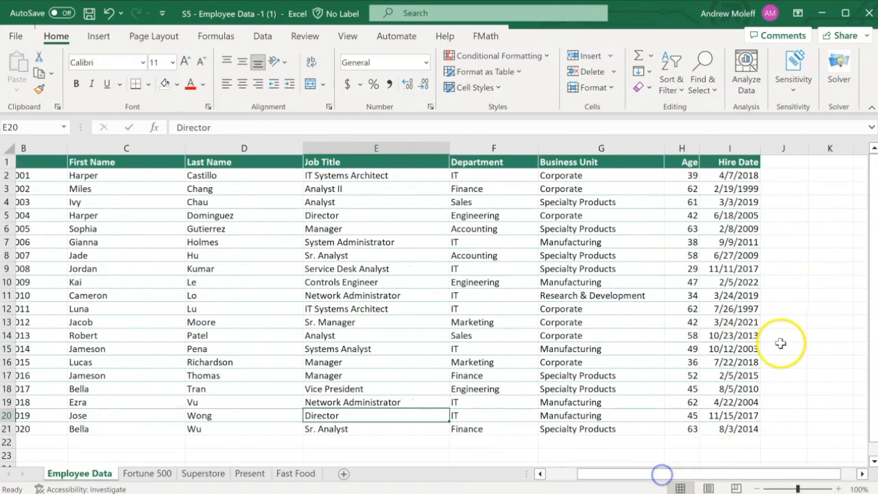
left_click(824, 173)
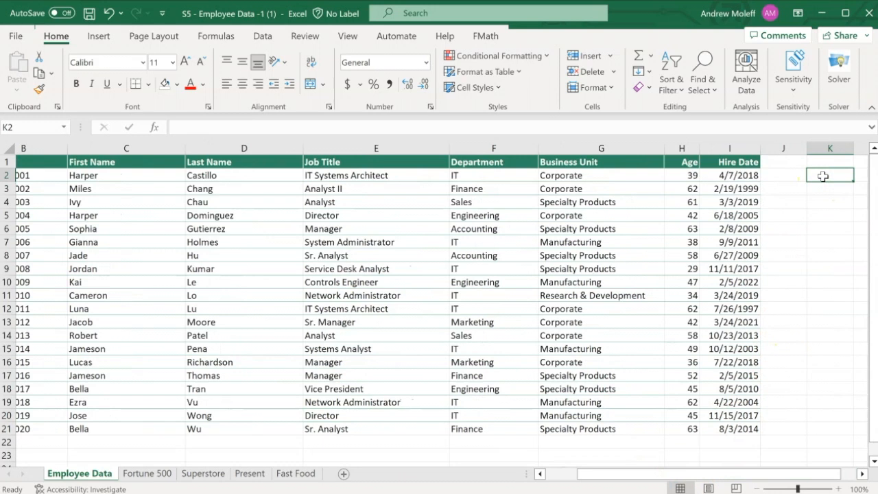
type("Average Age")
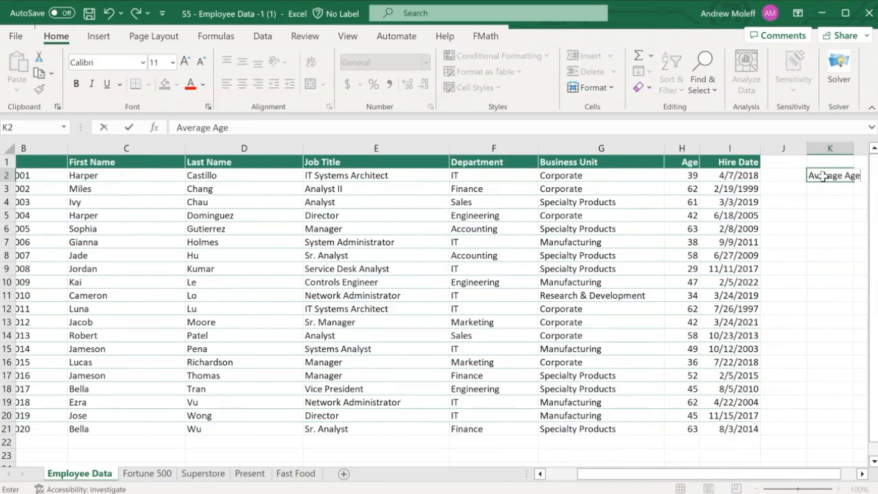
key("Tab")
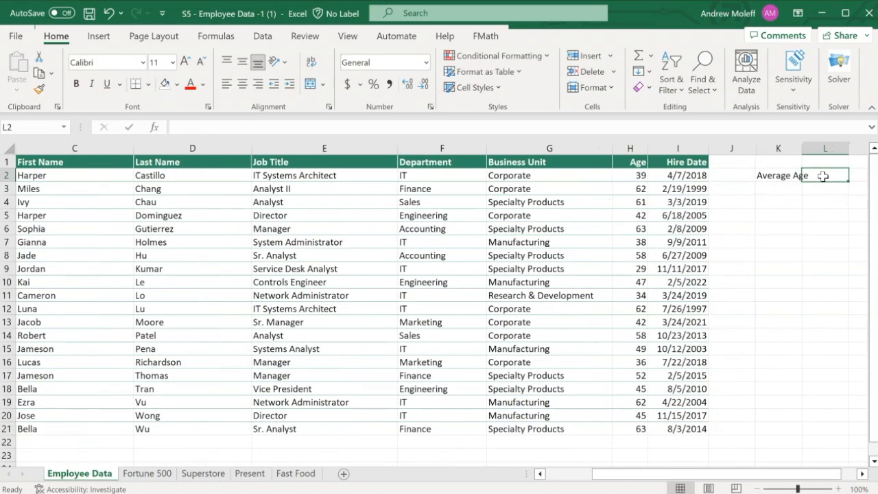
double_click(803, 145)
left_click(795, 241)
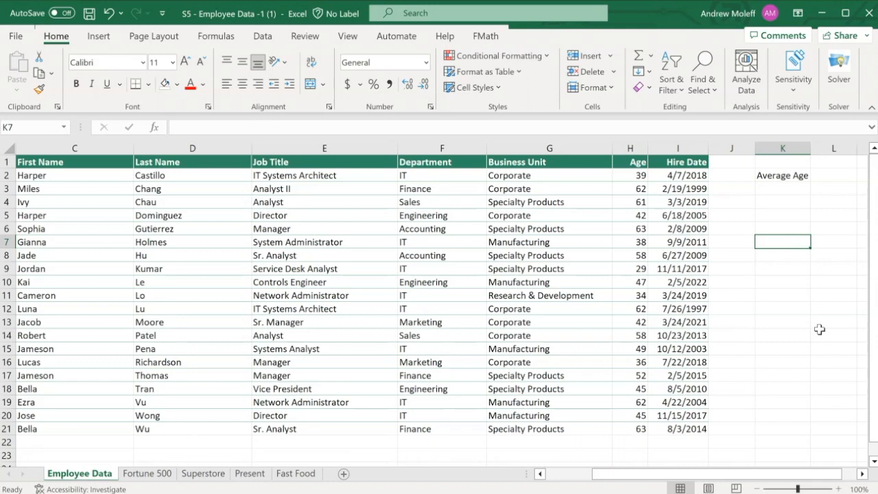
left_click_drag(811, 148, 814, 148)
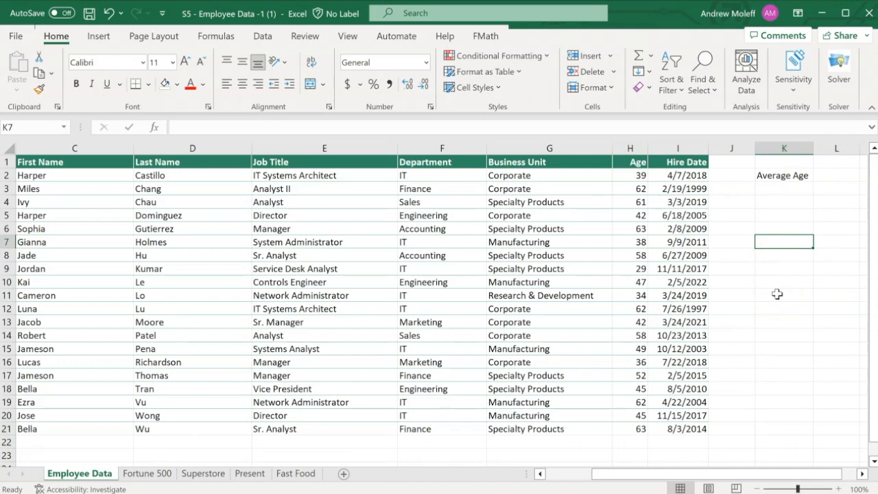
- Select the ages in H2:H21 to check the name assigned to the range
left_click(828, 176)
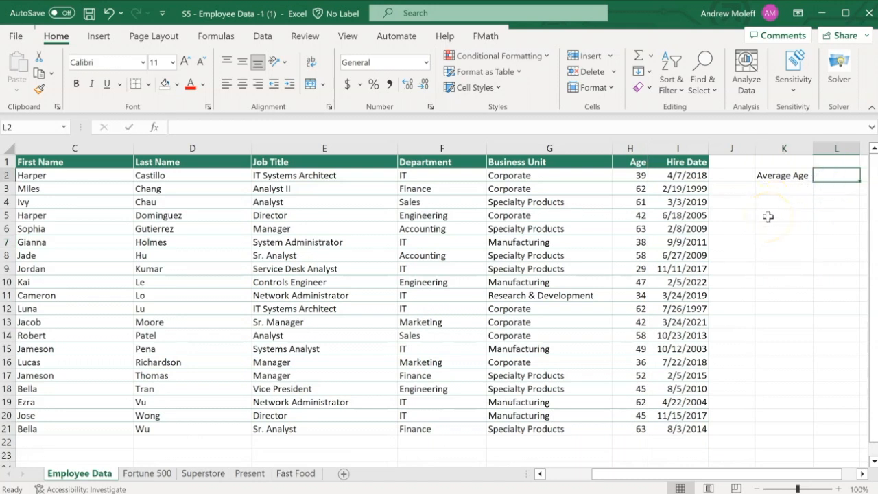
left_click_drag(624, 173, 638, 427)
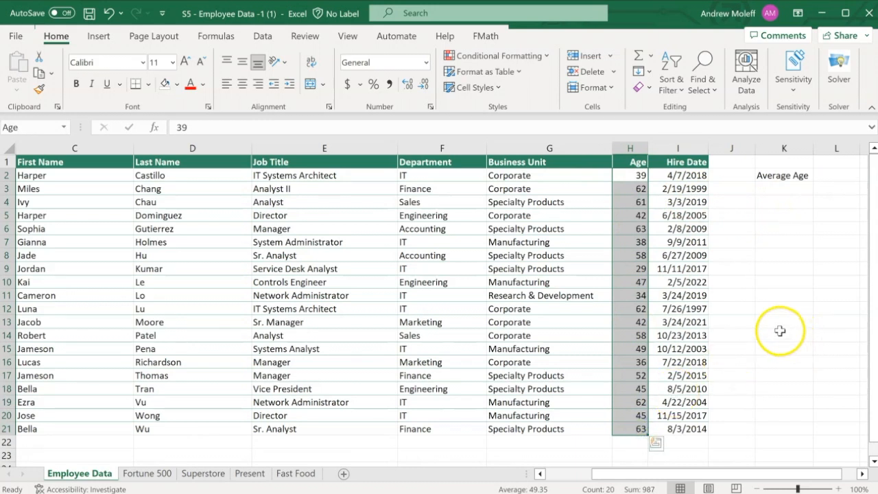
left_click(780, 324)
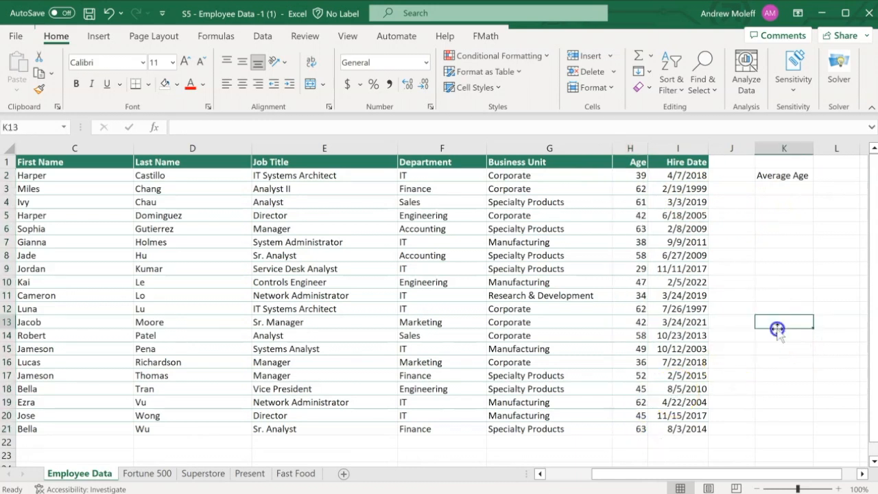
- Start an AVERAGE formula in L2 beside the Average Age label, referencing the ages in H2:H18
left_click(833, 179)
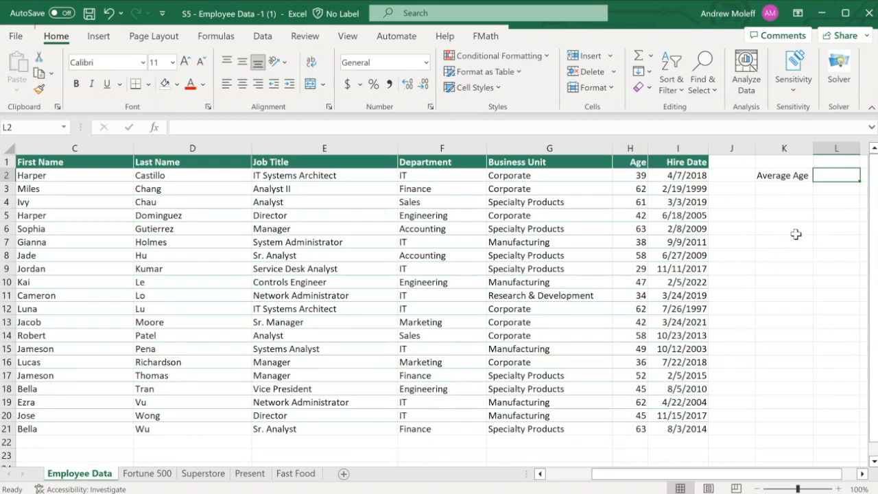
type("=Avera")
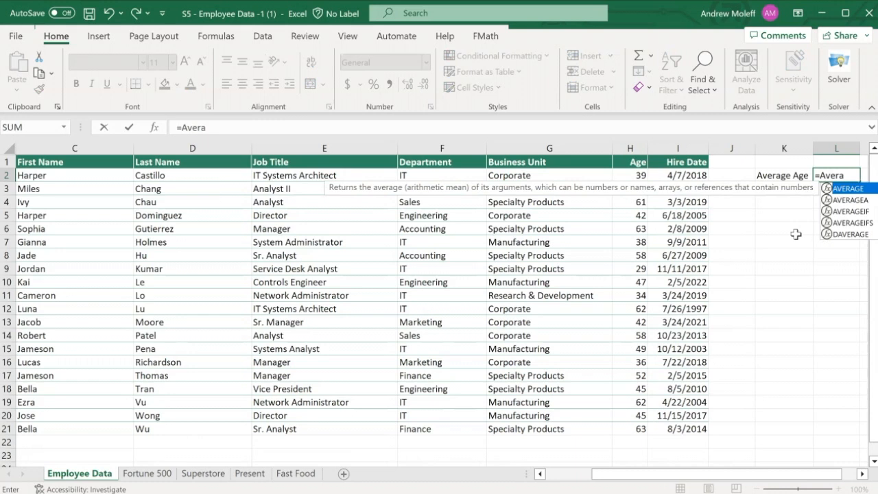
type("ge")
double_click(849, 192)
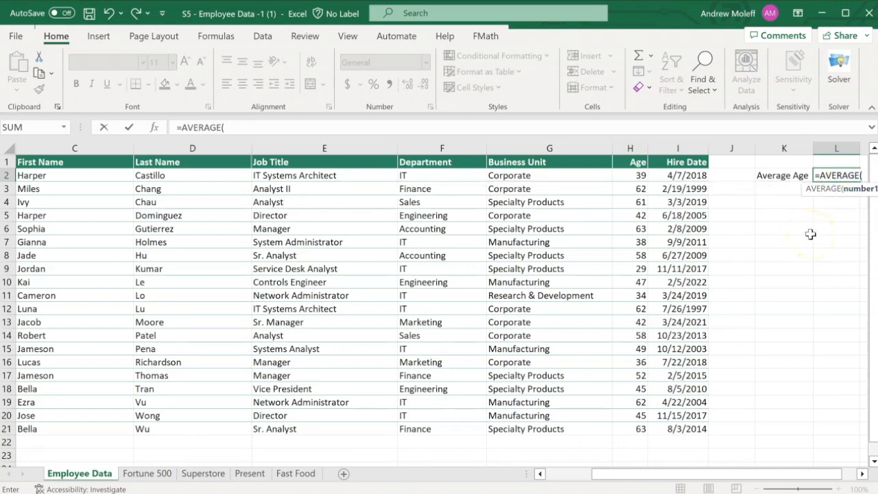
left_click_drag(634, 178, 631, 403)
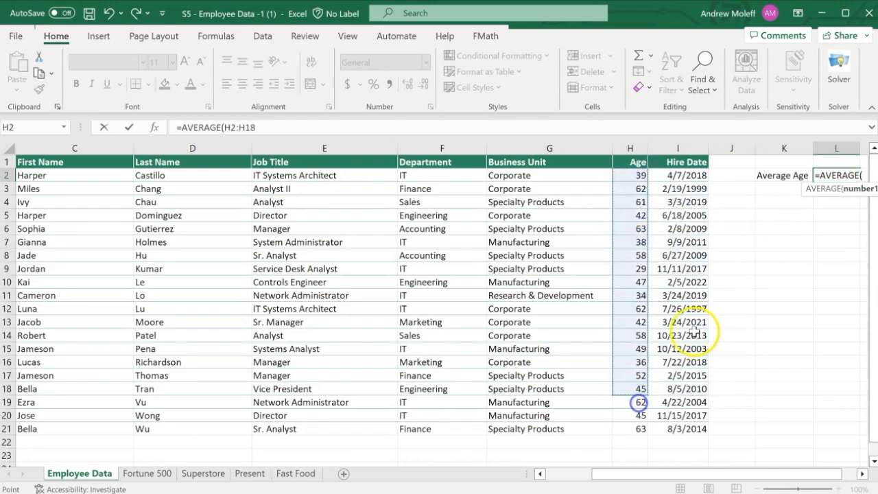
- Replace the H2:H18 reference in L2's AVERAGE formula with the named range Age and complete the formula
left_click(864, 175)
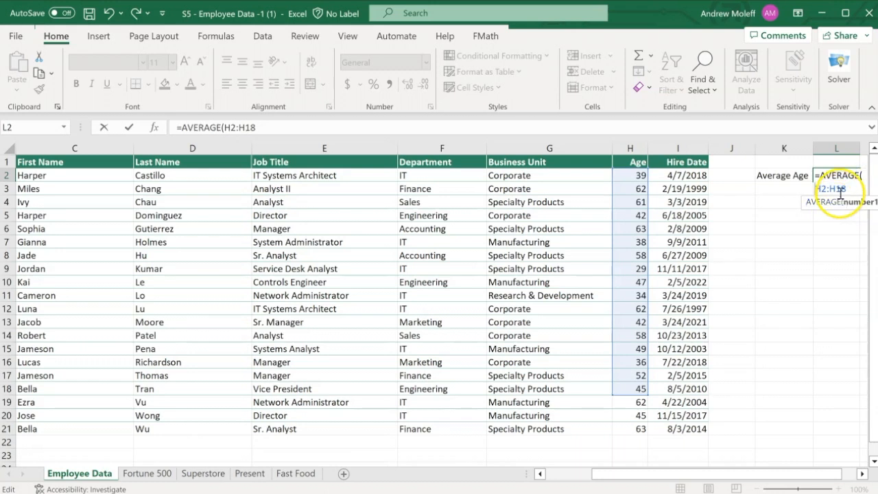
left_click_drag(848, 189, 812, 189)
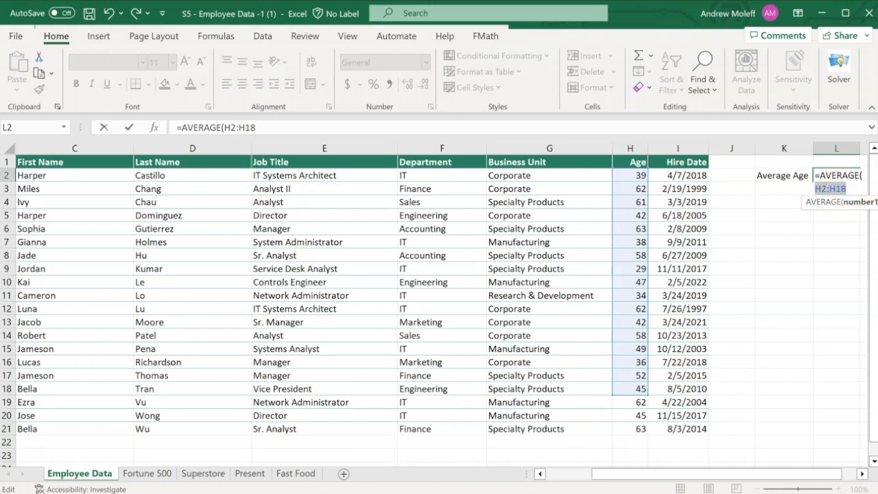
type("Ag")
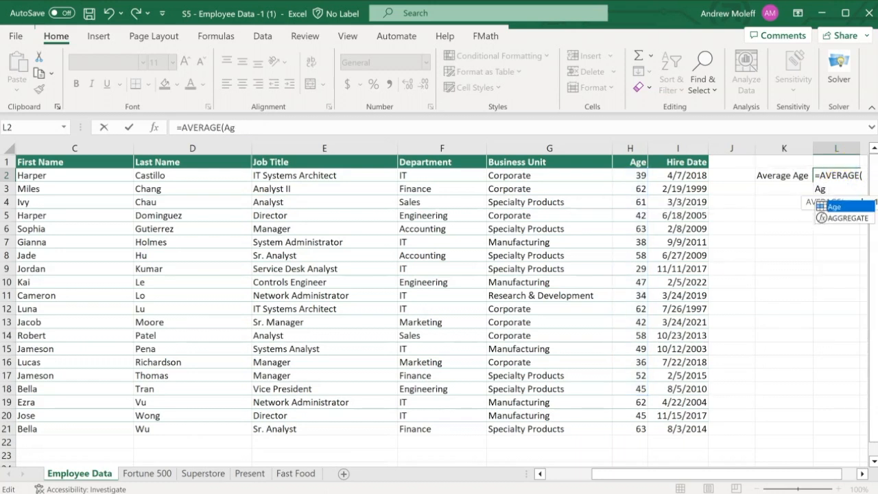
double_click(834, 207)
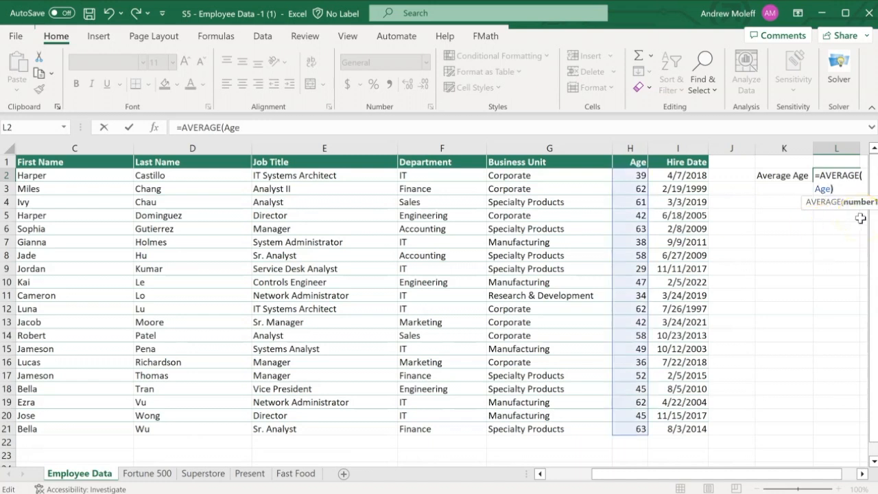
key("Return")
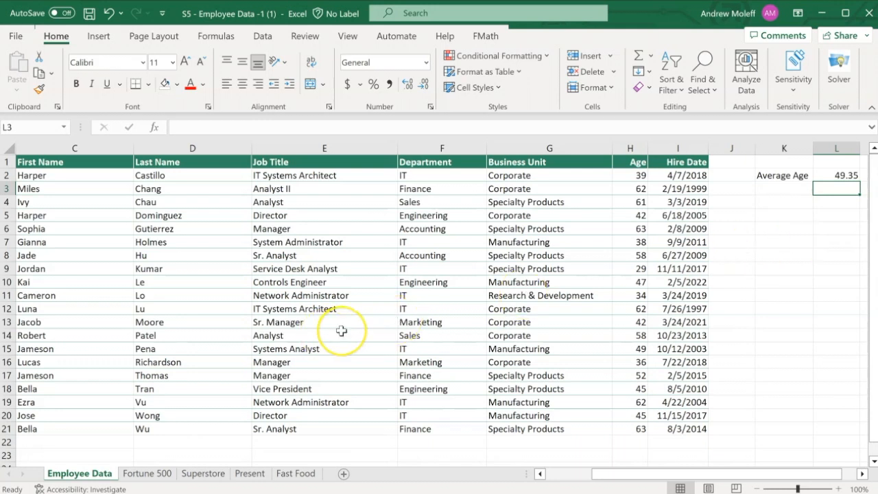
- On the Superstore sheet, select the customer and sales table and name the table Superstore
left_click(204, 474)
scroll(195, 362, "down", 1)
scroll(196, 362, "up", 1)
left_click_drag(35, 184, 278, 410)
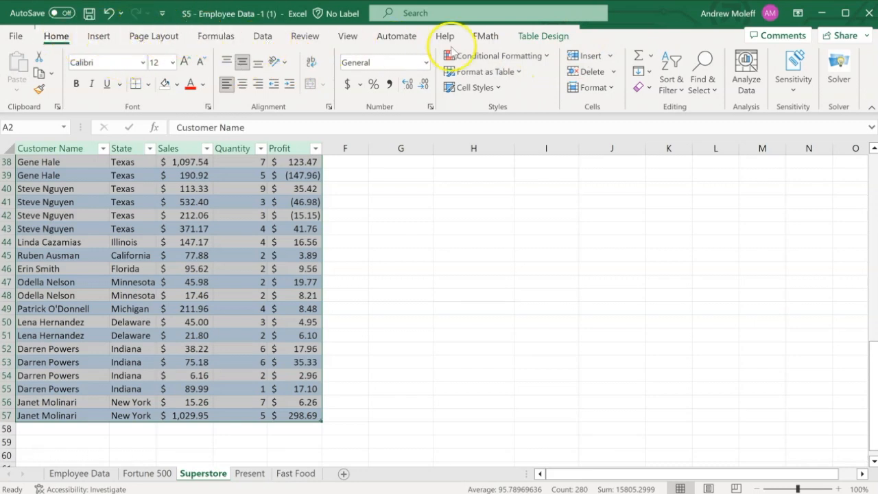
left_click(543, 37)
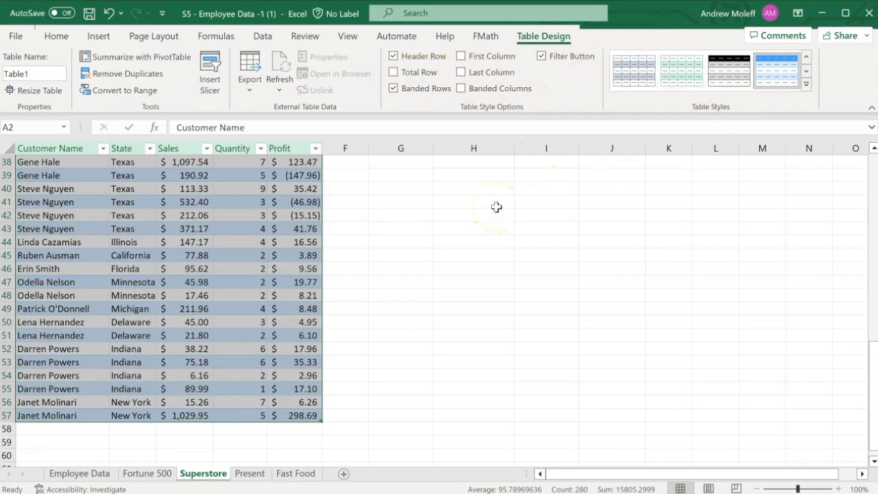
left_click(44, 72)
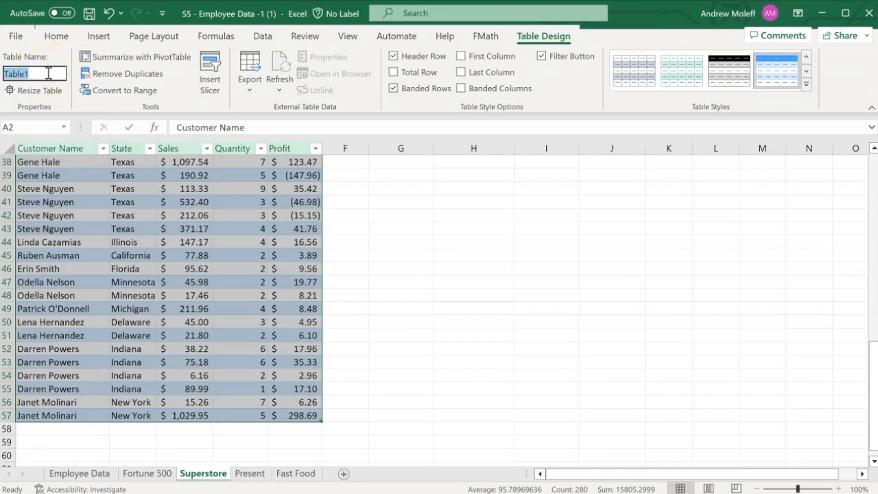
type("Superstore")
key("Return")
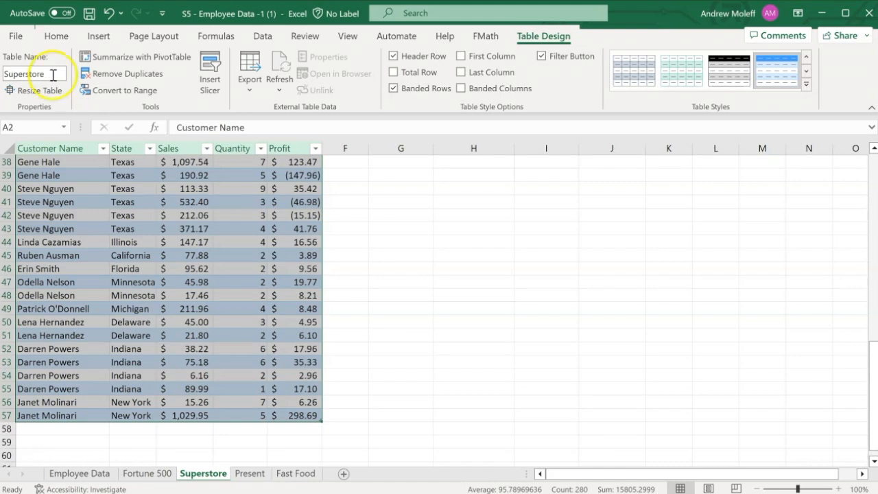
- Review the Age and Superstore entries in the Name Manager, checking the ranges they refer to and Age's editing options
left_click(217, 36)
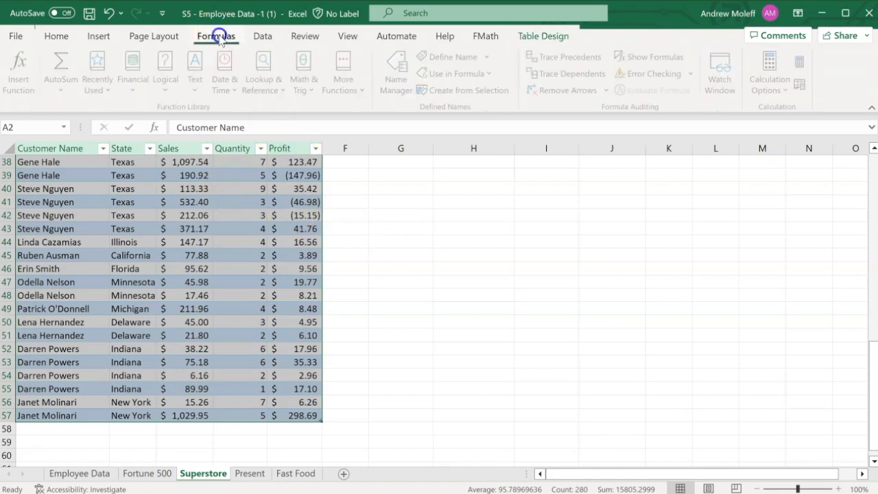
left_click(398, 72)
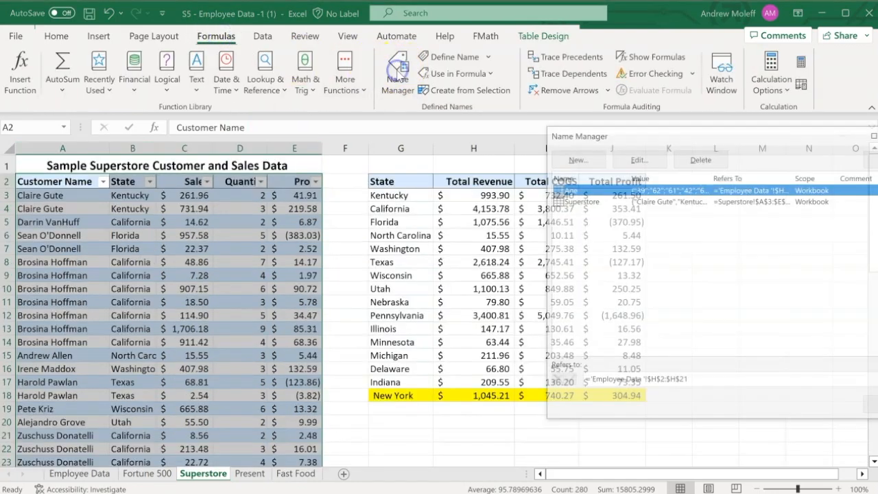
left_click_drag(730, 135, 552, 96)
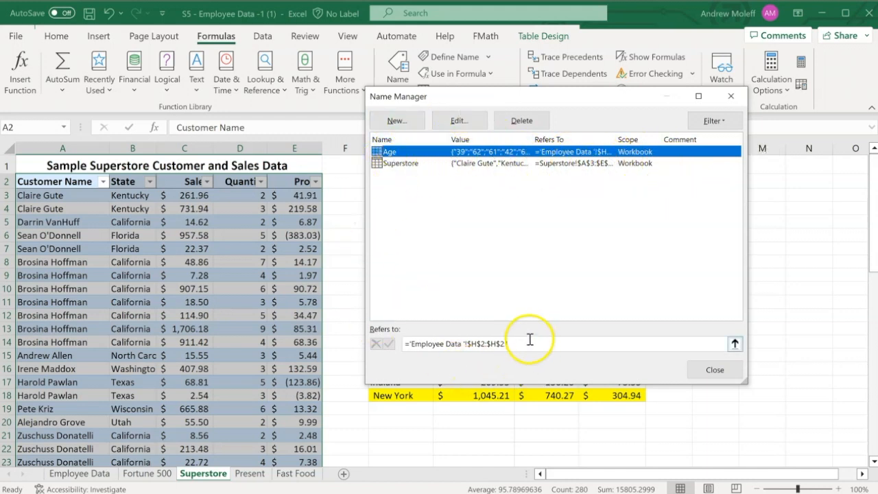
left_click_drag(484, 339, 404, 343)
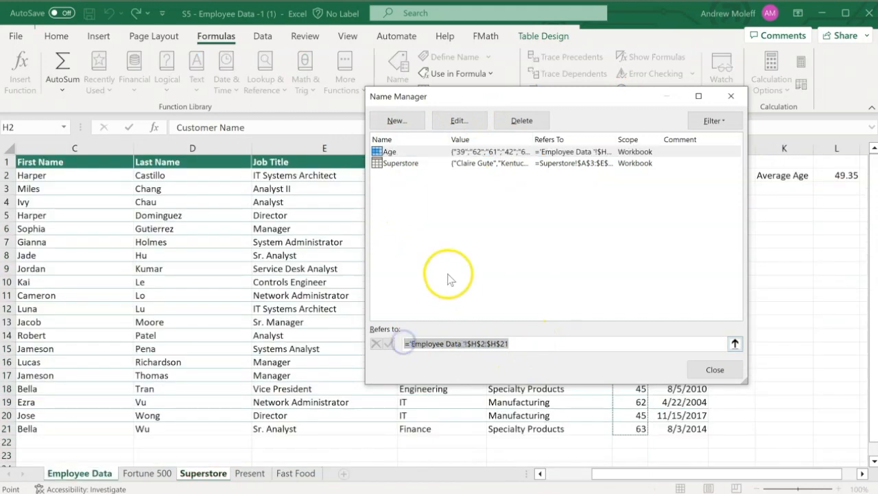
left_click(389, 152)
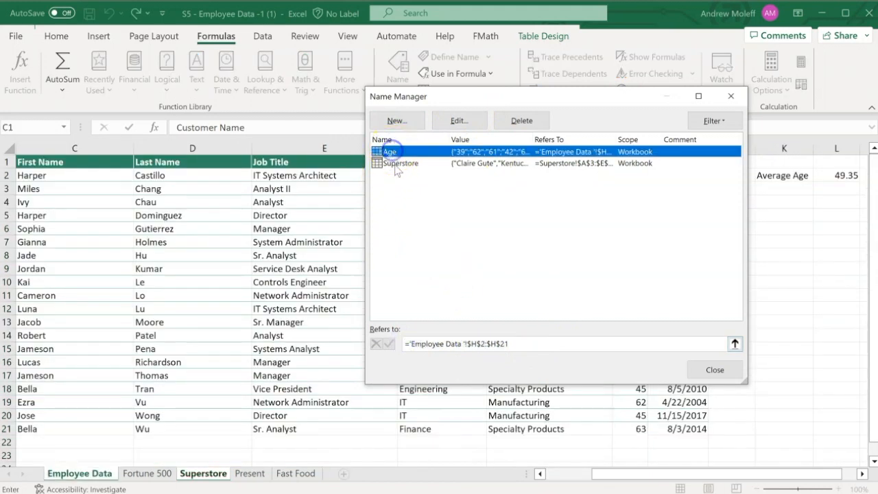
left_click(394, 164)
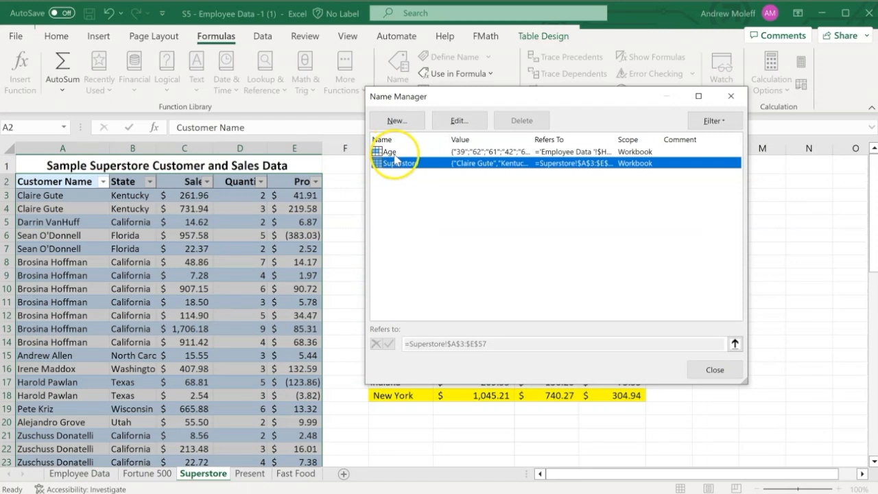
left_click(392, 152)
double_click(392, 151)
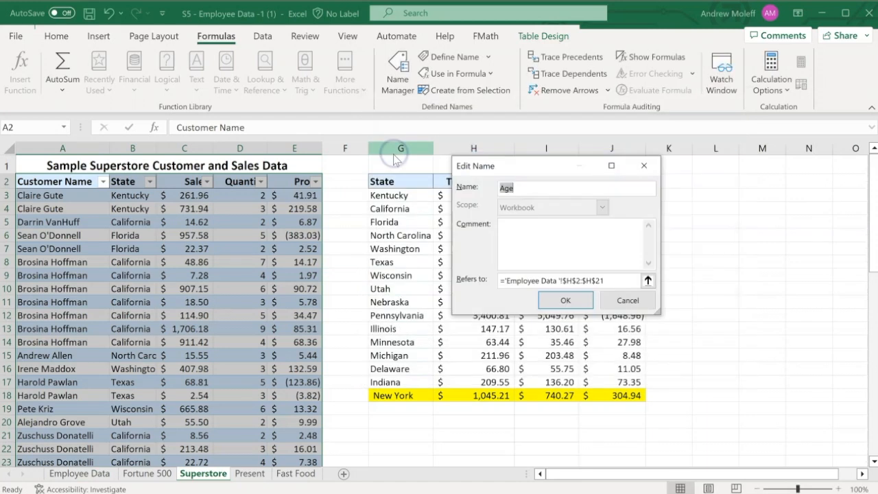
left_click(622, 301)
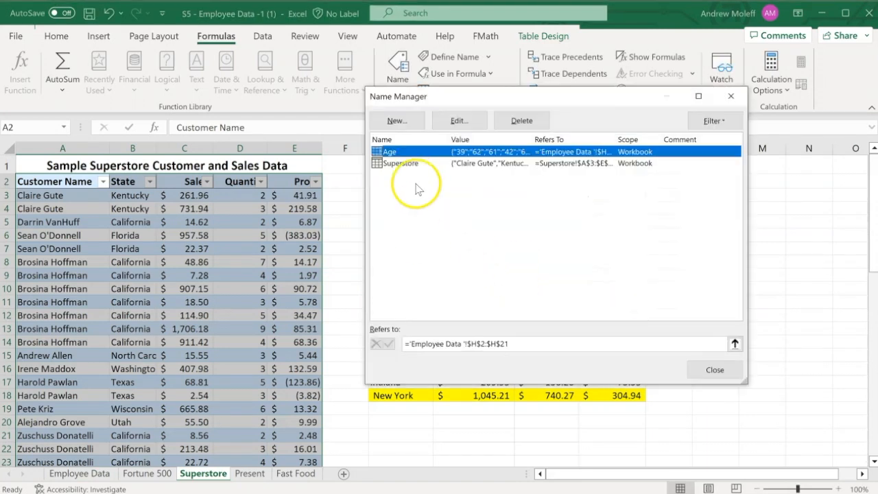
left_click(394, 163)
left_click(724, 368)
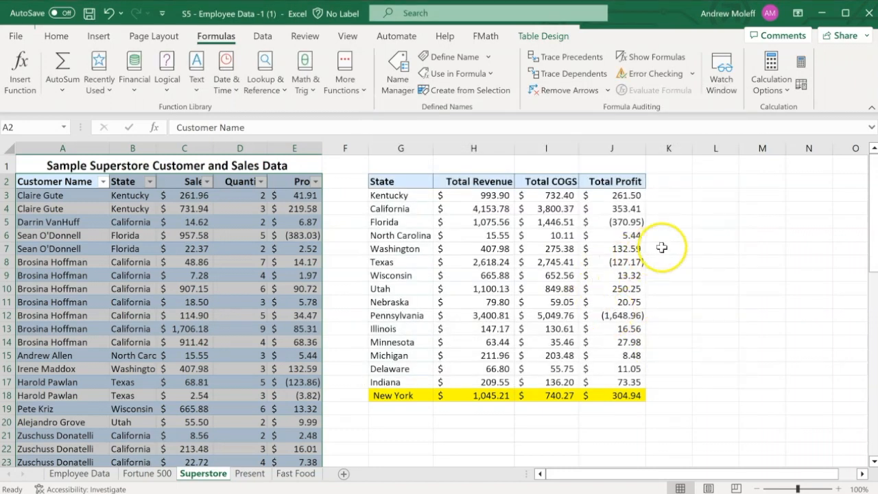
left_click(222, 473)
left_click(330, 457)
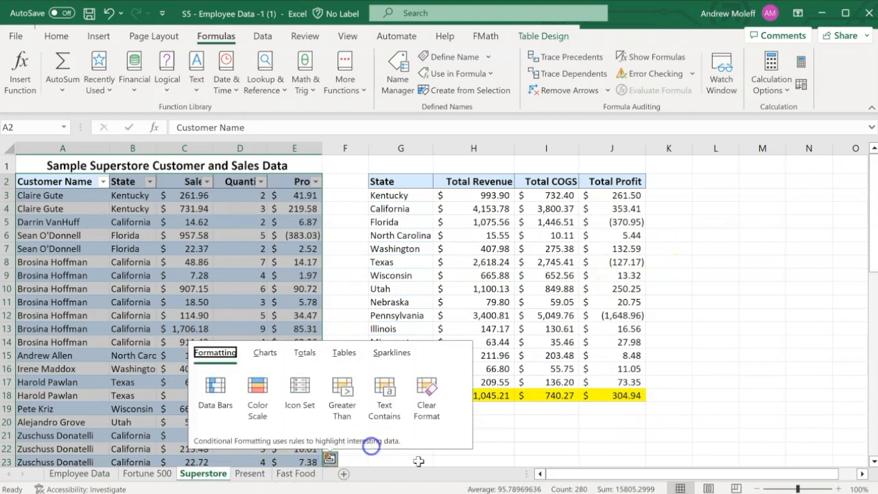
left_click(535, 456)
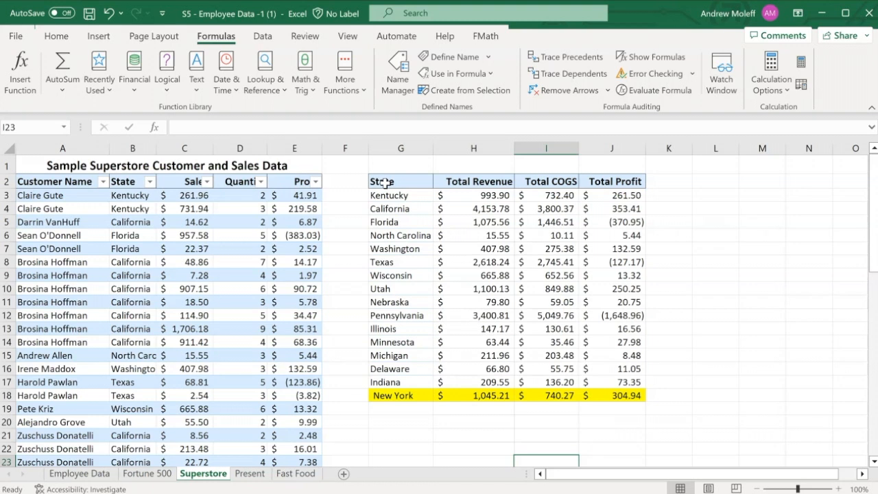
- Define the workbook-scoped name Superstore_Finance_Summary for the state summary in G2:J18
left_click_drag(384, 182, 621, 398)
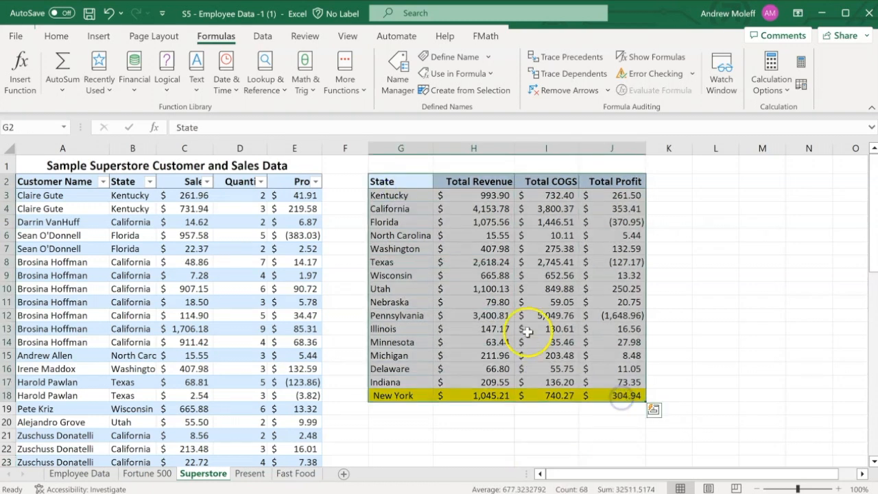
left_click(53, 36)
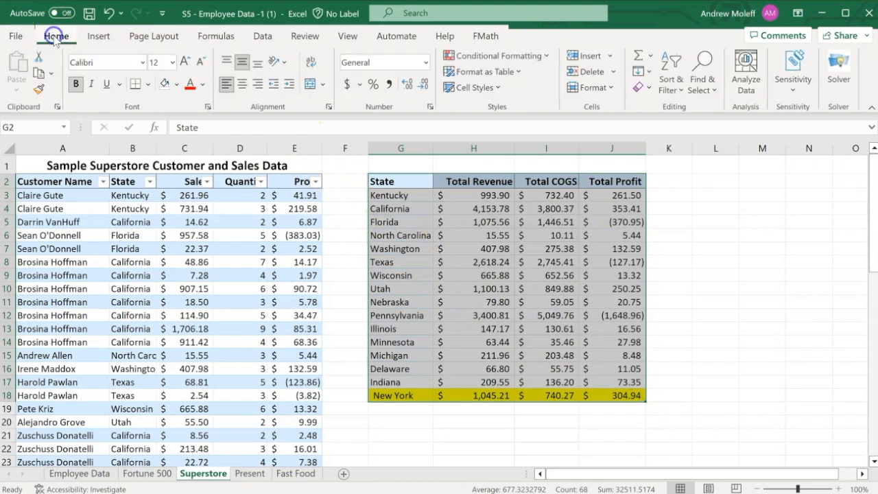
left_click(215, 36)
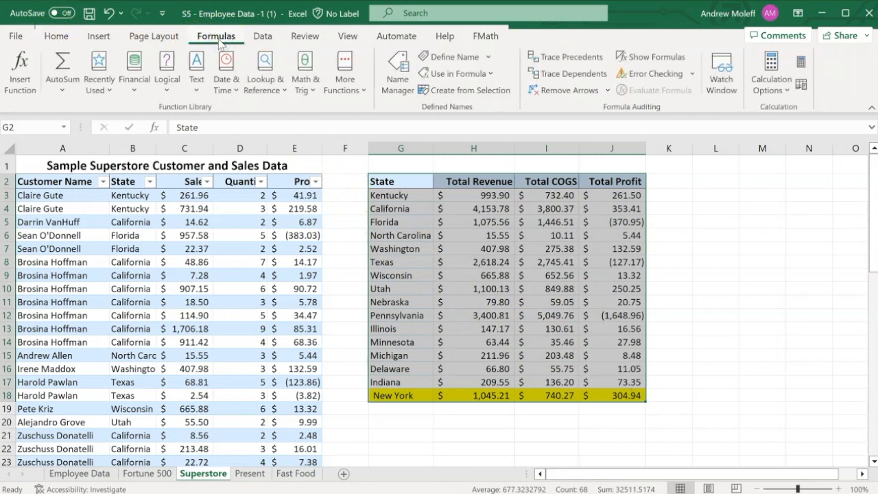
left_click(455, 57)
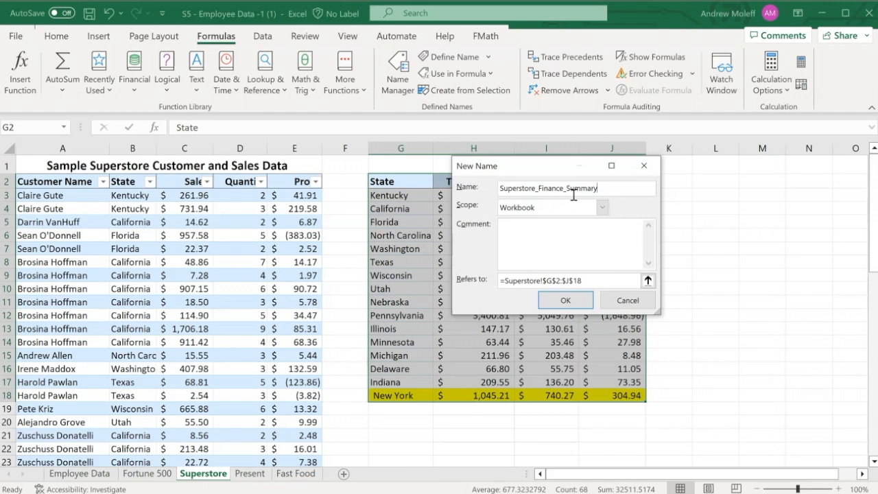
left_click(565, 302)
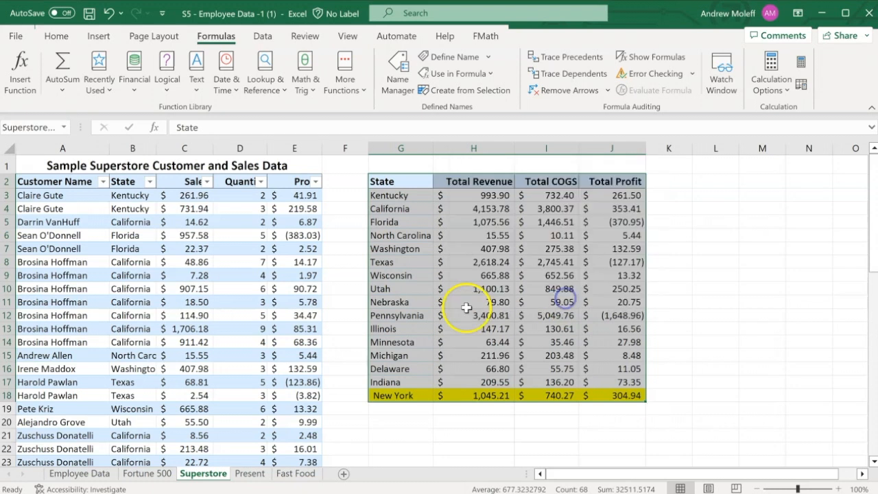
left_click(345, 312)
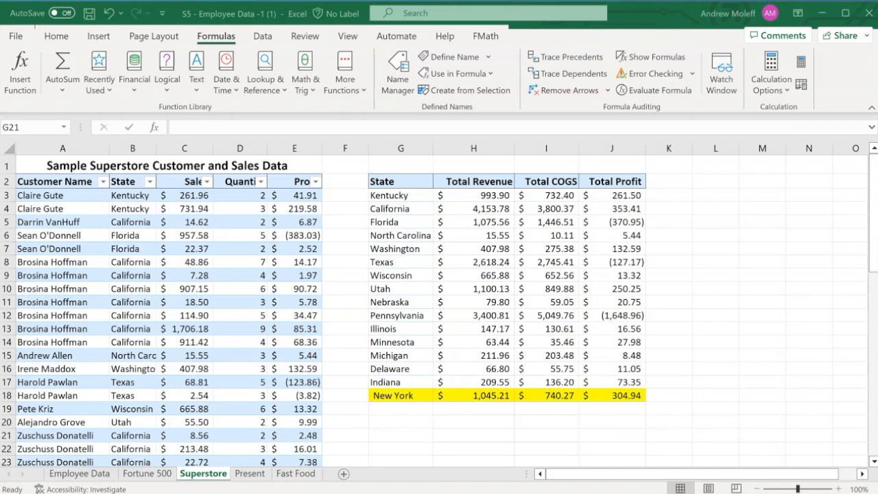
- On the Fast Food sheet, insert a line sparkline in L4 using the McDonalds market share data in C4:K4
left_click(288, 474)
left_click(288, 474)
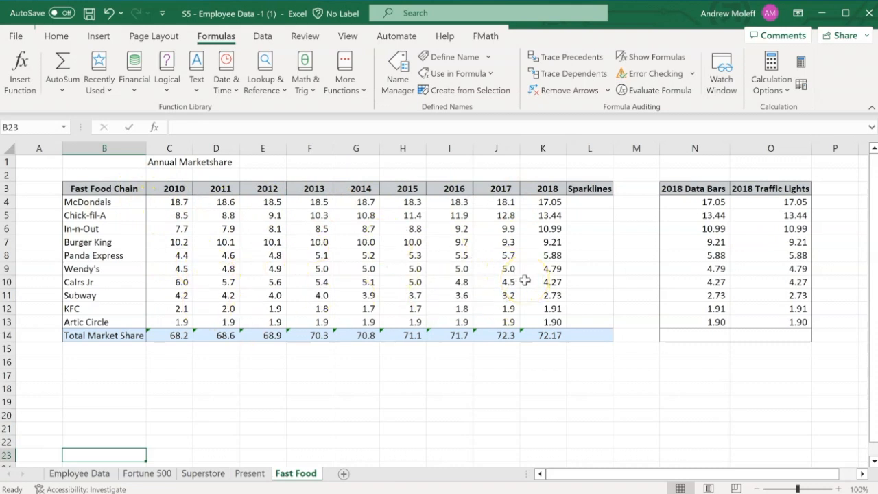
left_click(583, 201)
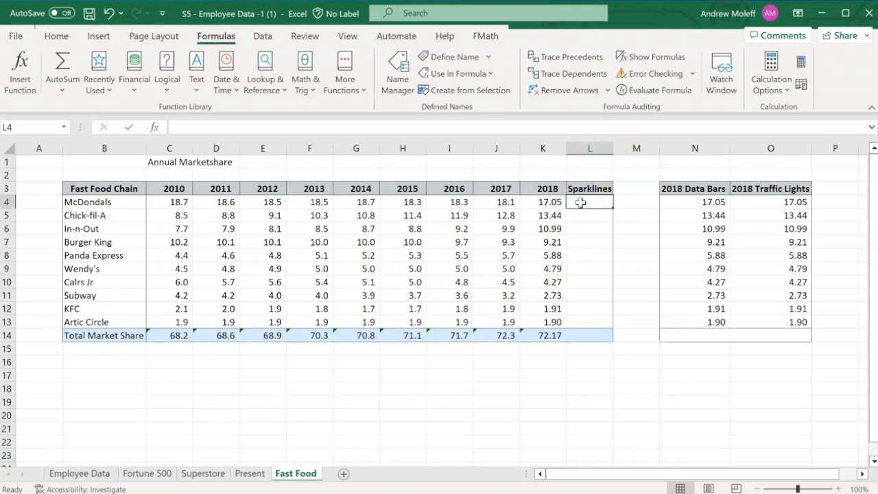
left_click(98, 37)
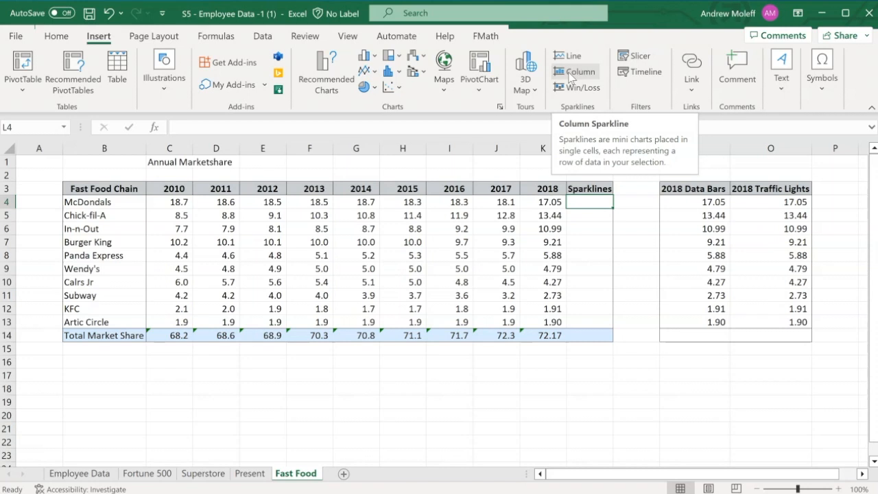
left_click(569, 73)
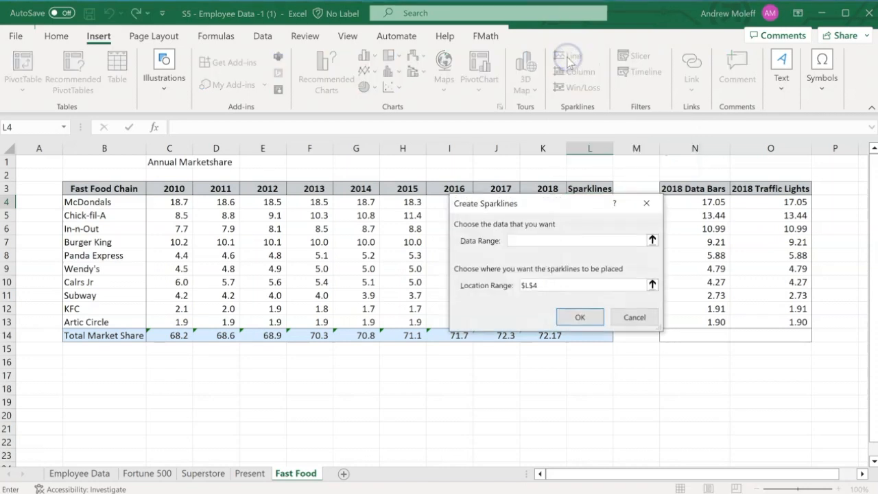
left_click_drag(542, 203, 508, 264)
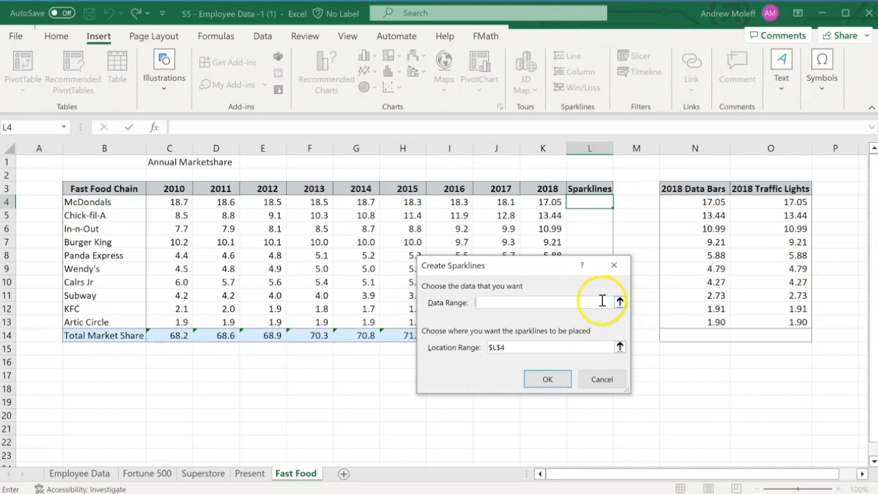
left_click(500, 299)
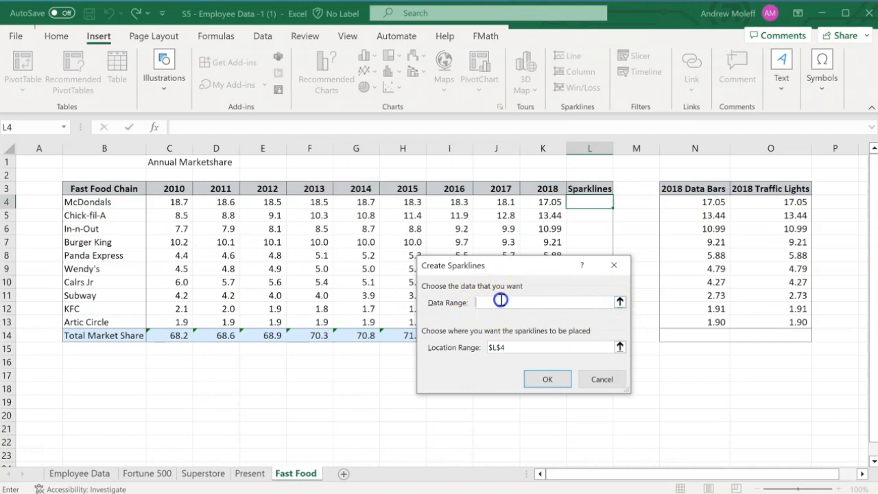
left_click_drag(170, 203, 537, 200)
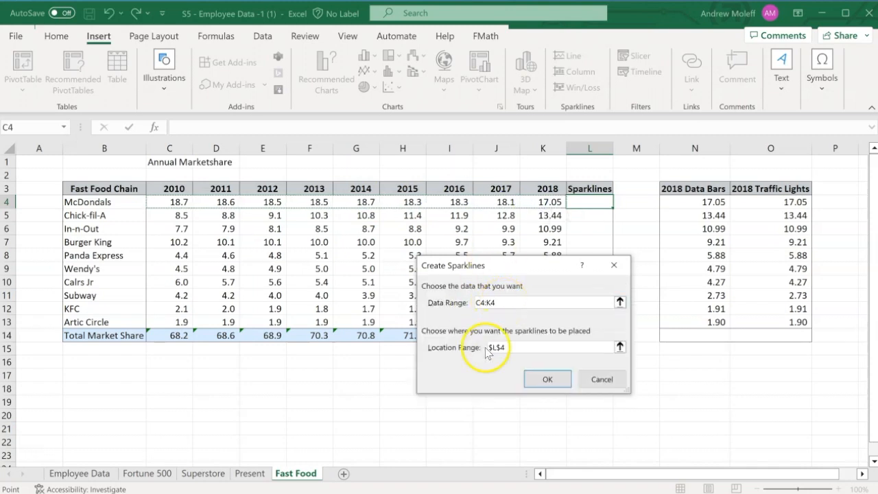
left_click(547, 384)
left_click(527, 377)
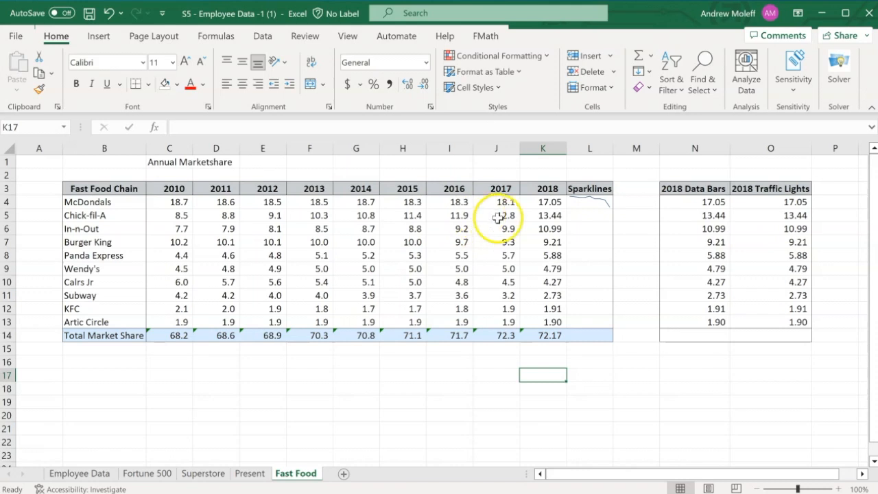
- Fill the McDonalds line sparkline from L4 down through L13 for the remaining fast food chains
left_click(578, 200)
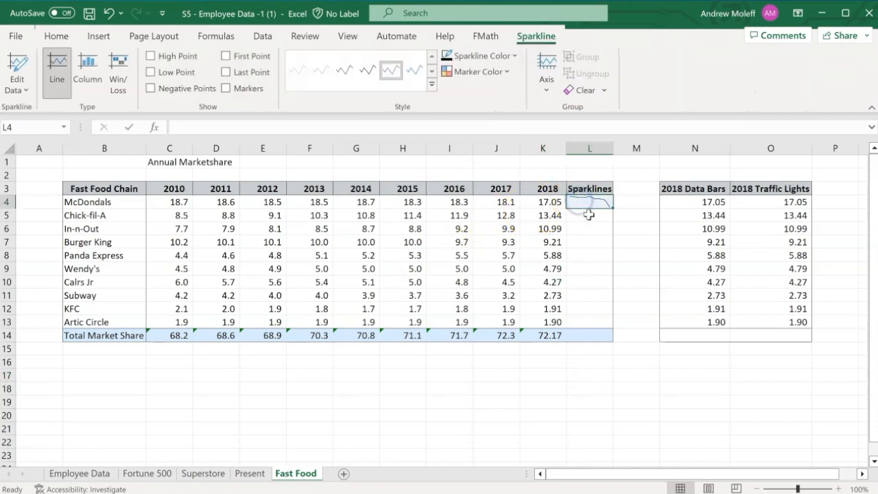
left_click(612, 209)
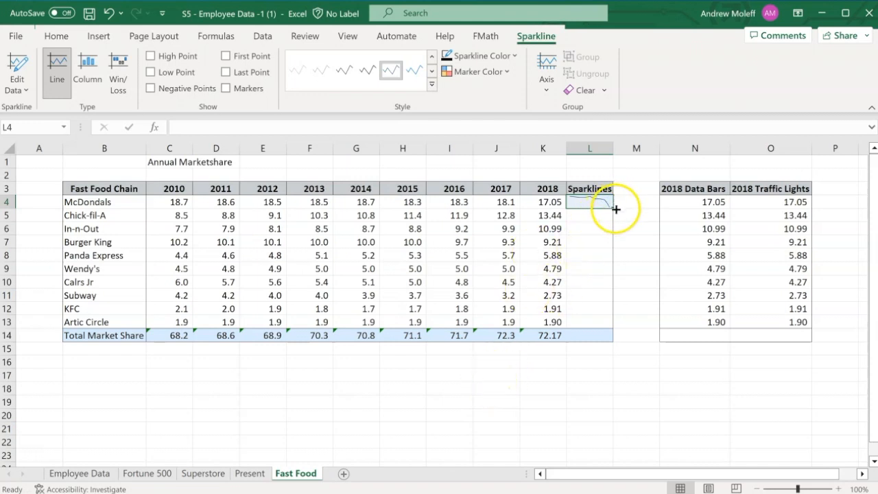
left_click_drag(612, 207, 613, 327)
left_click(542, 376)
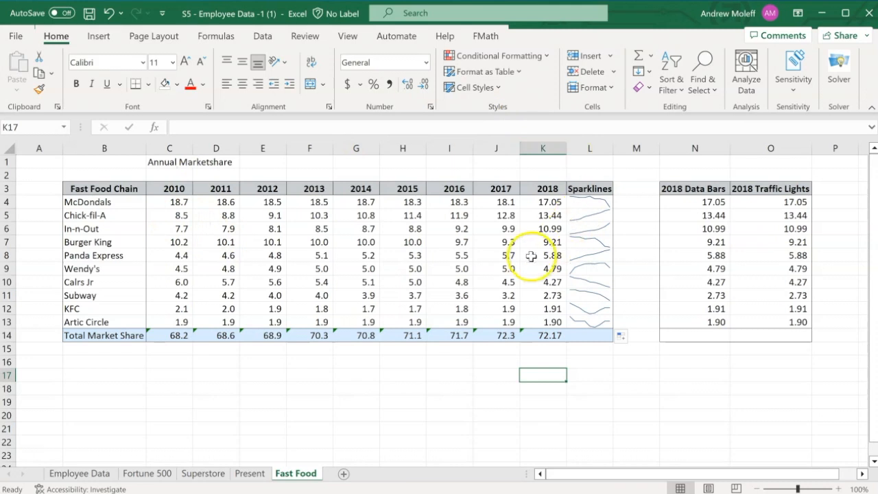
left_click_drag(589, 200, 597, 315)
left_click_drag(661, 277, 657, 277)
- Apply blue solid-fill data bars to the 2018 Data Bars values in N4:N13 with conditional formatting
left_click(682, 213)
left_click(679, 203)
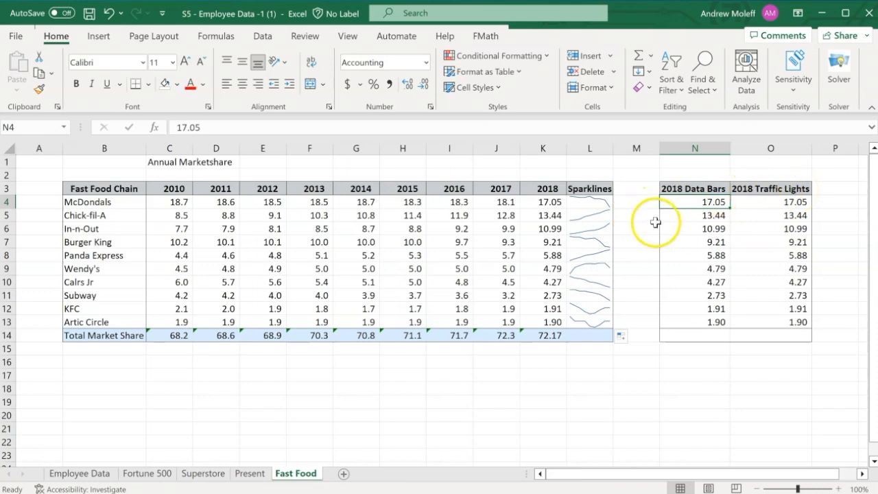
left_click_drag(698, 202, 693, 322)
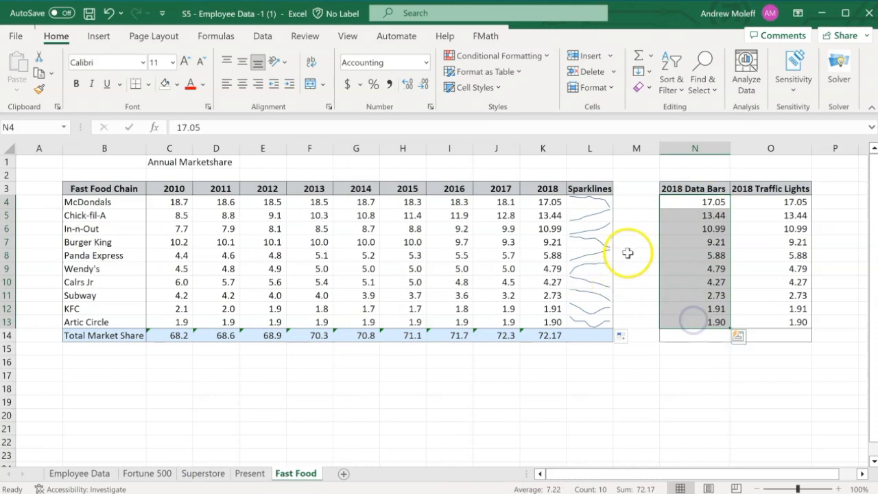
left_click(99, 36)
left_click(57, 35)
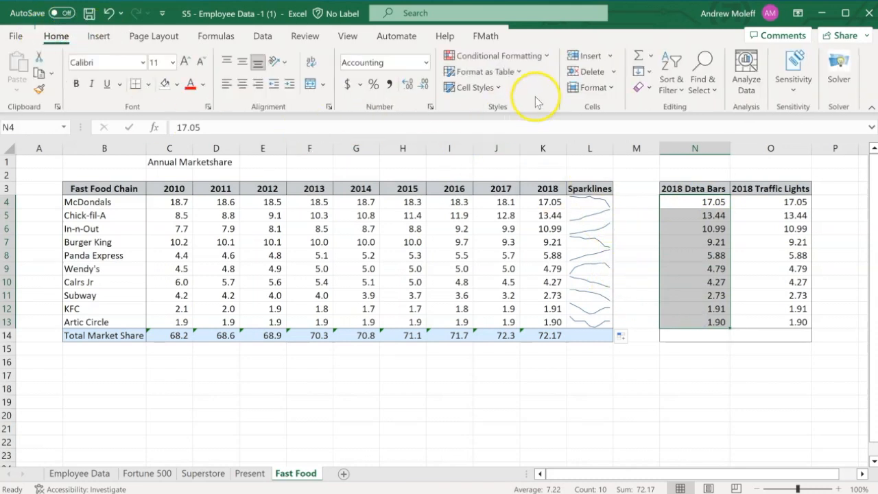
left_click(547, 56)
left_click(533, 139)
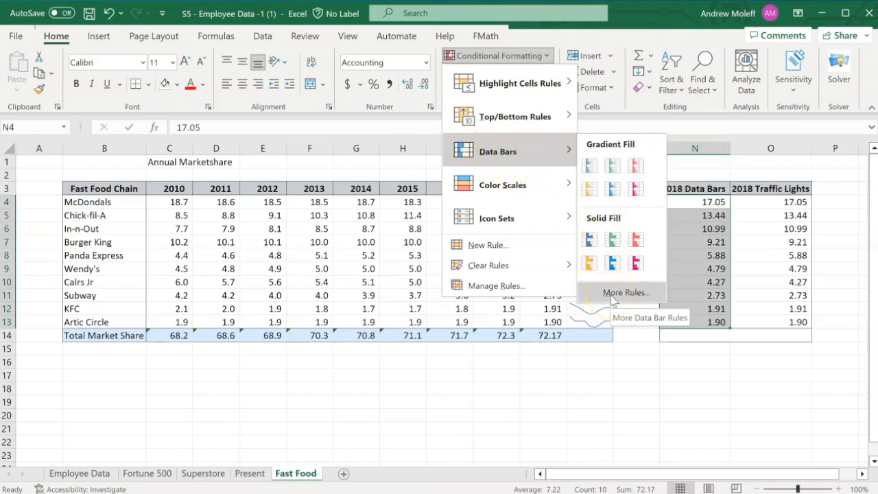
left_click(588, 240)
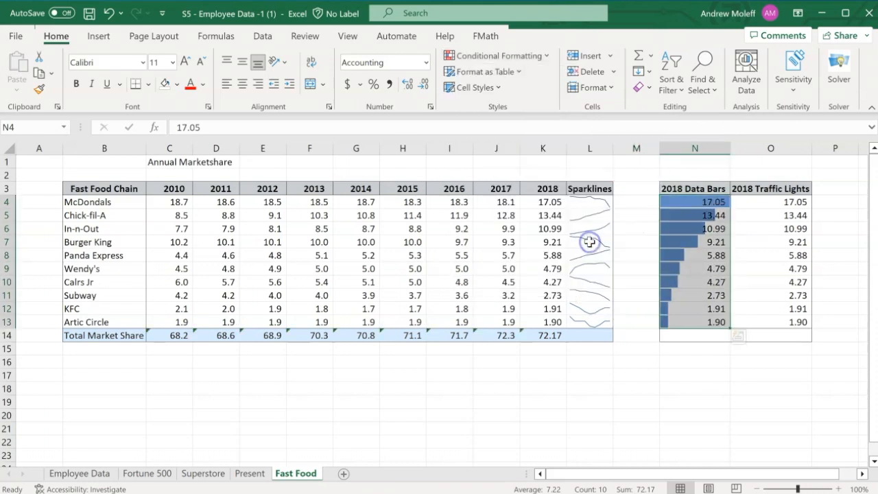
left_click(636, 308)
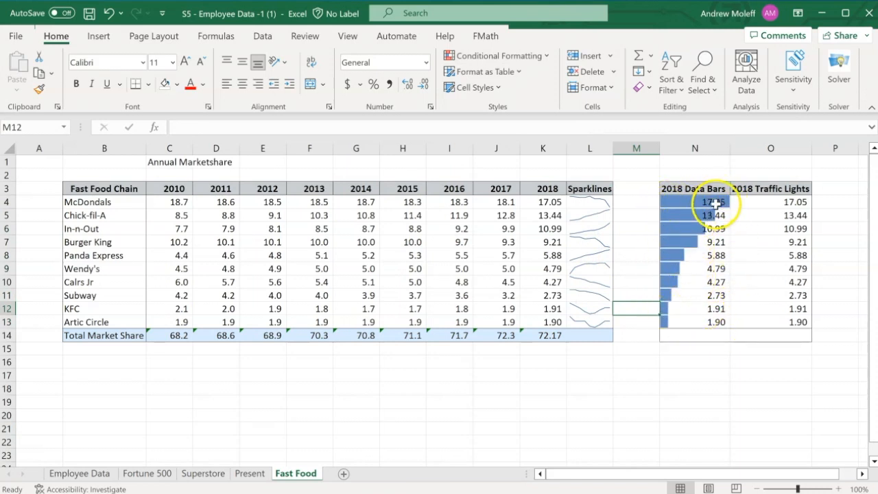
- Add a custom data bar rule to N4:N13 with a solid blue fill, no border and Show Bar Only enabled
left_click_drag(691, 203, 691, 319)
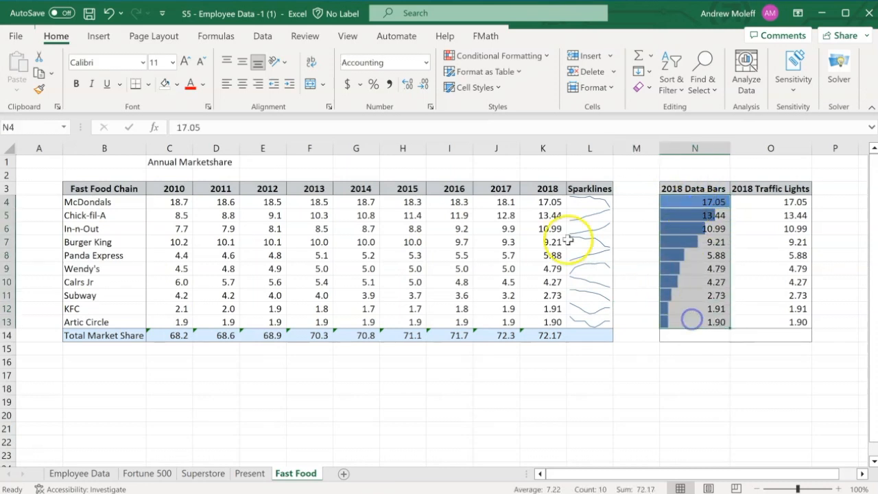
left_click(547, 56)
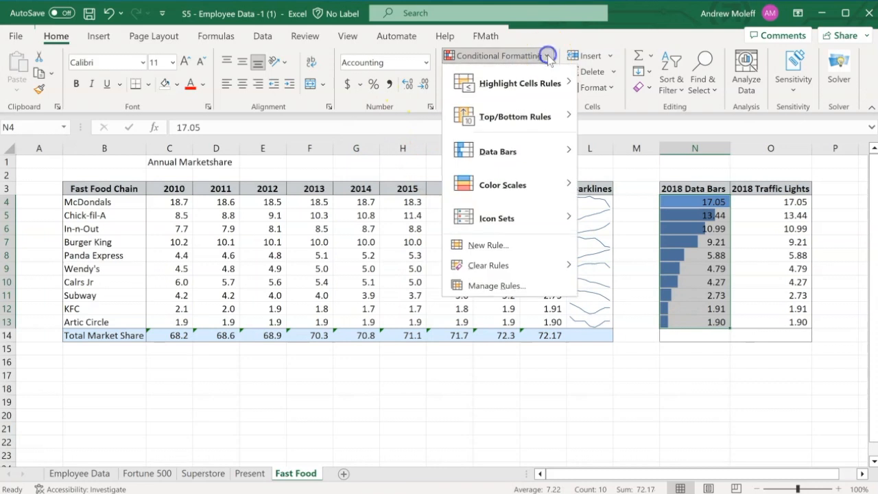
mouse_move(562, 152)
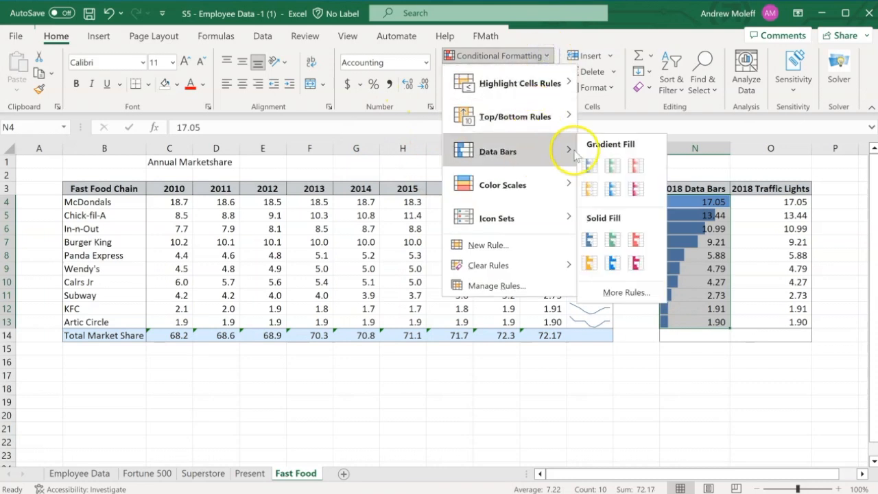
left_click(617, 291)
left_click_drag(564, 159, 410, 53)
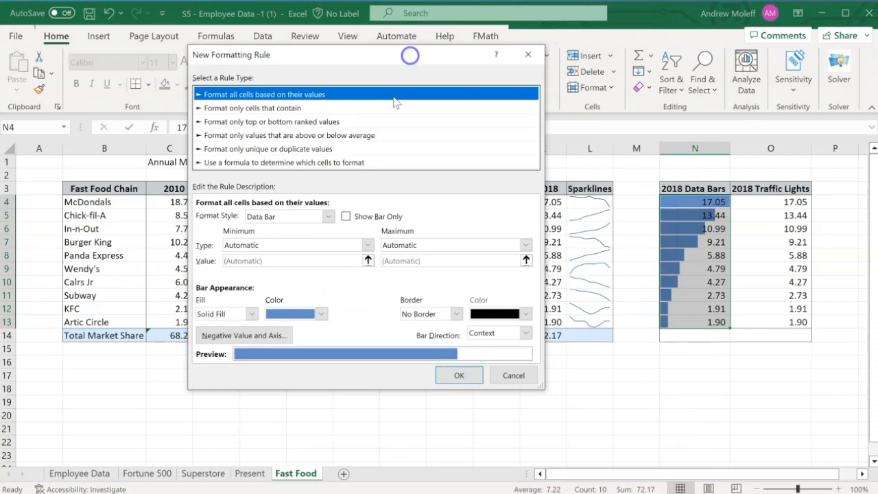
left_click(345, 218)
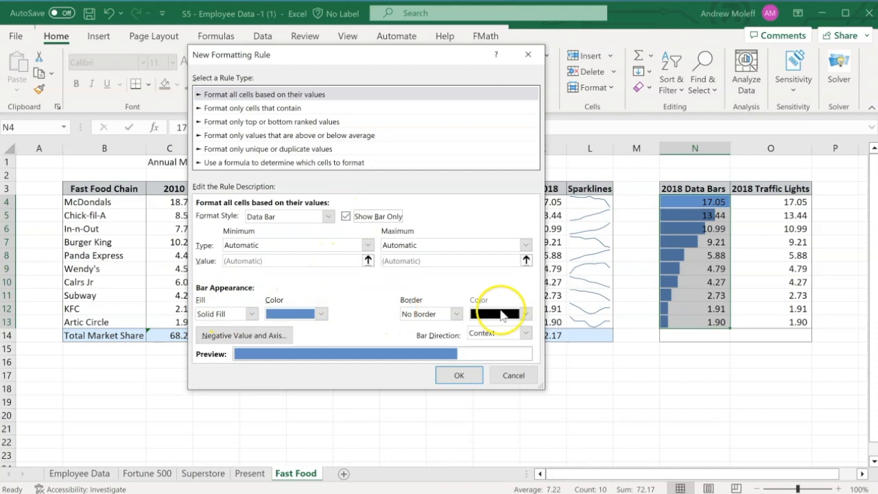
left_click(461, 374)
left_click(631, 348)
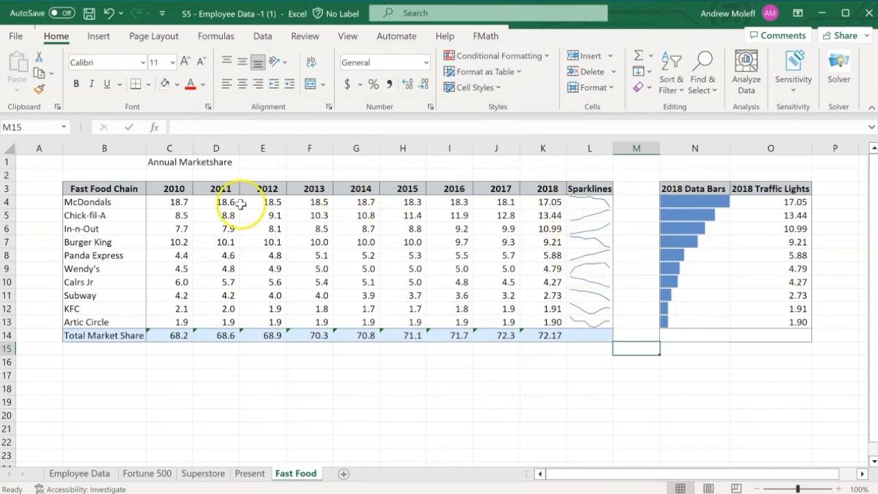
- Compare the data bar cells N4 and N5 with the 2018 market share values in column K
left_click(538, 201)
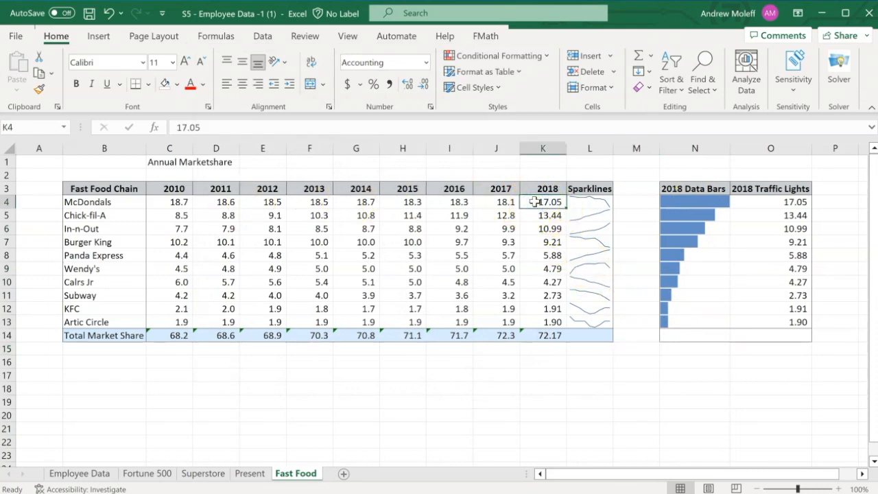
left_click(723, 202)
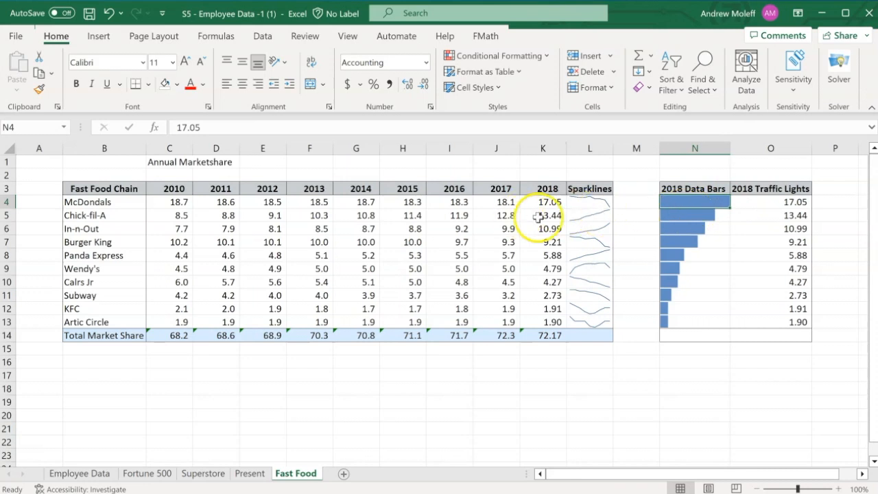
left_click(678, 219)
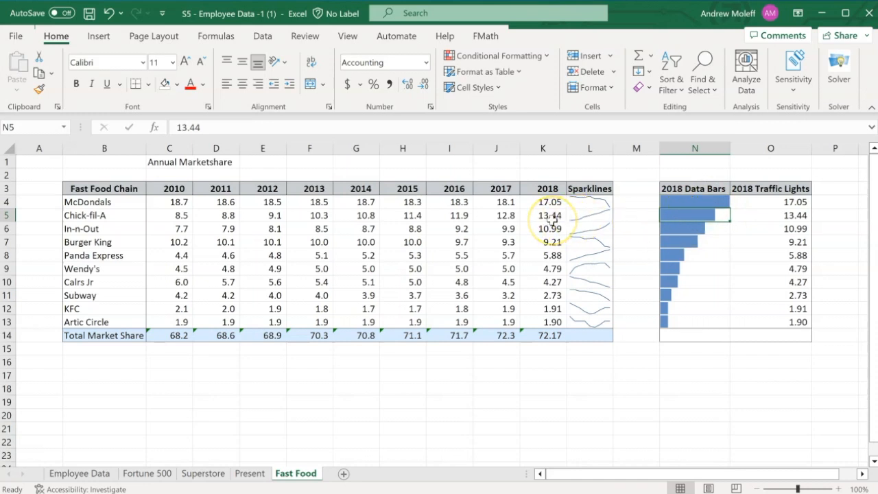
left_click(682, 202)
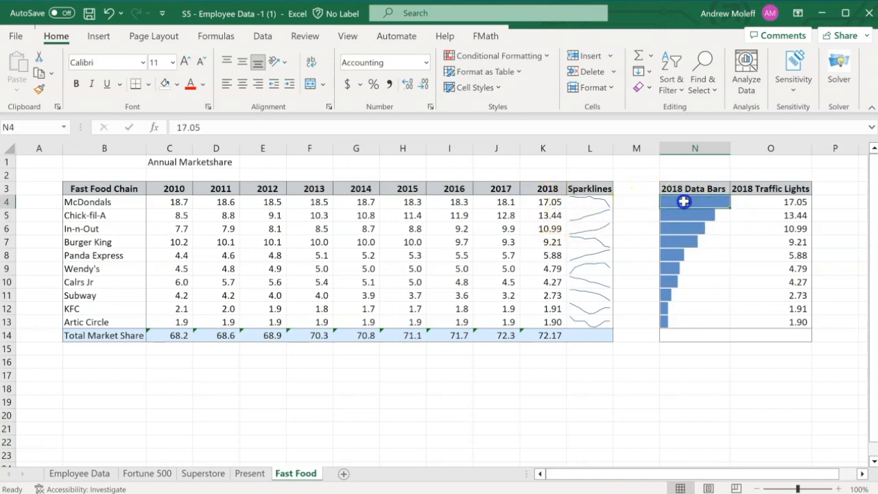
left_click(704, 204)
left_click(645, 240)
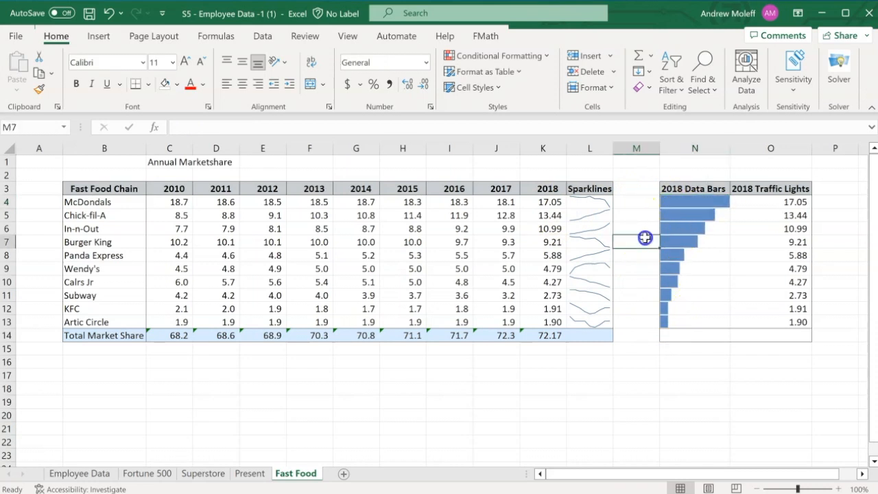
left_click(685, 204)
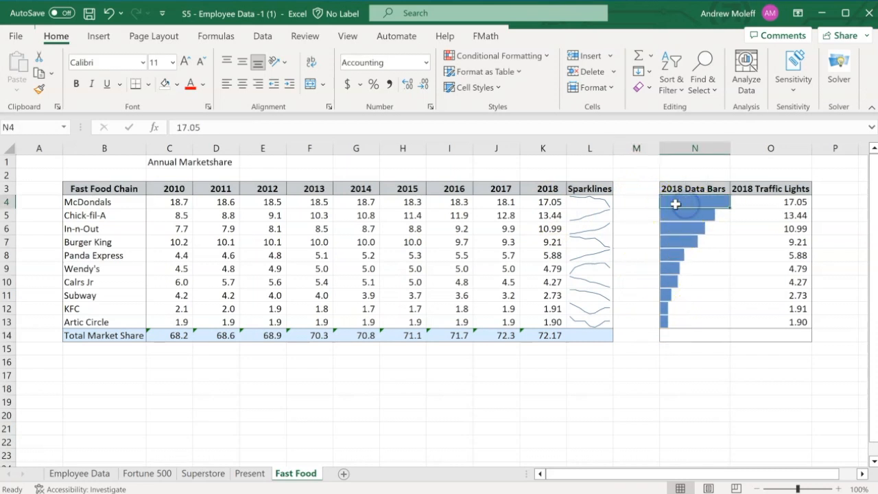
left_click(633, 217)
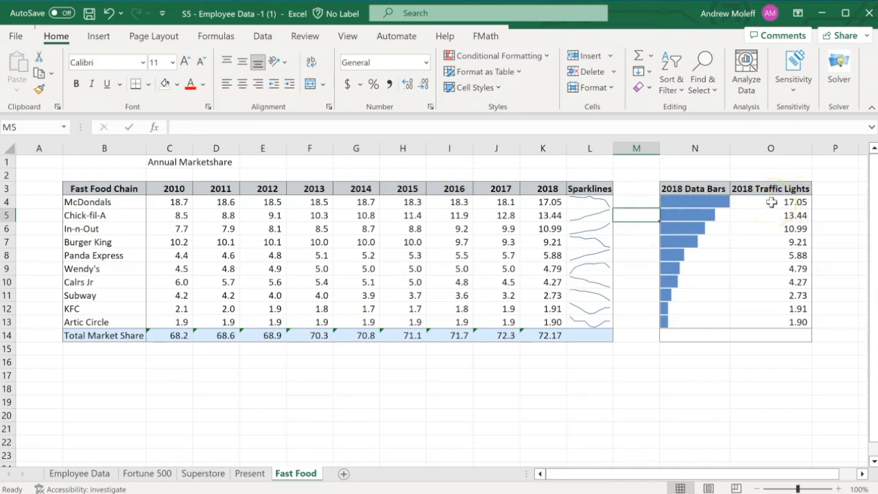
- Apply the three-circle green, yellow and red traffic light icon set to the 2018 Traffic Lights values in O4:O13
left_click_drag(771, 202, 766, 325)
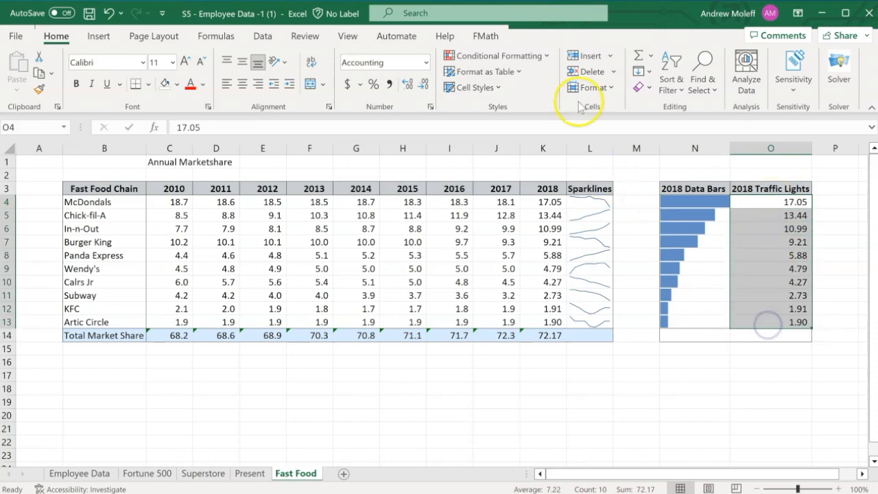
left_click(545, 59)
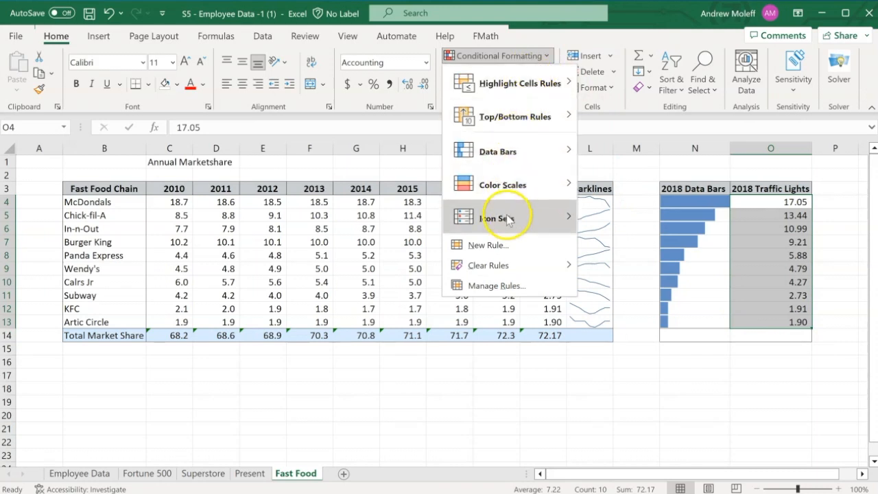
mouse_move(508, 218)
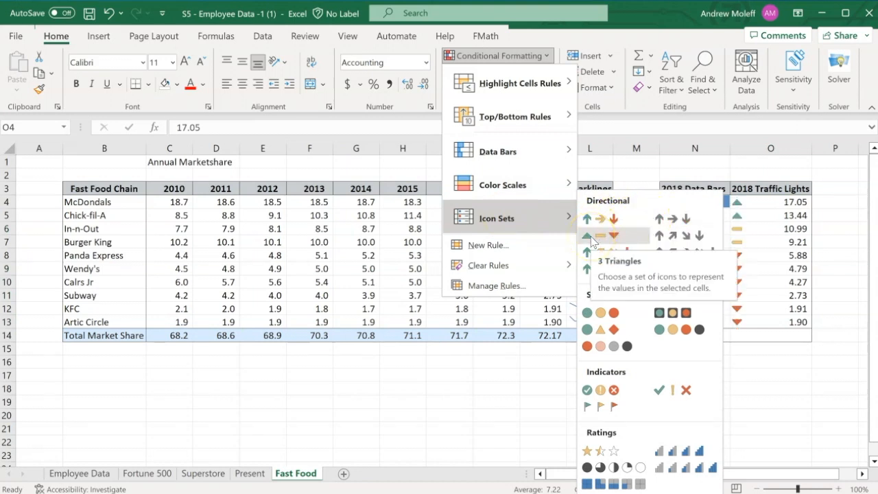
left_click(592, 317)
left_click(698, 379)
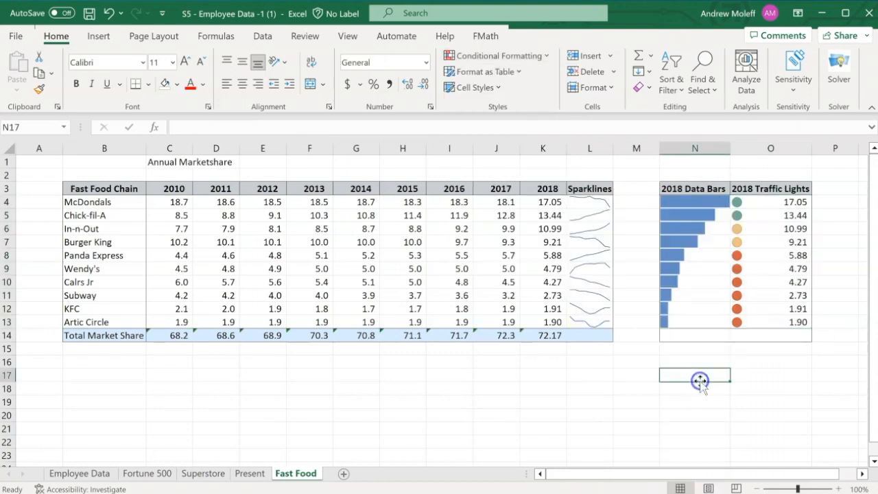